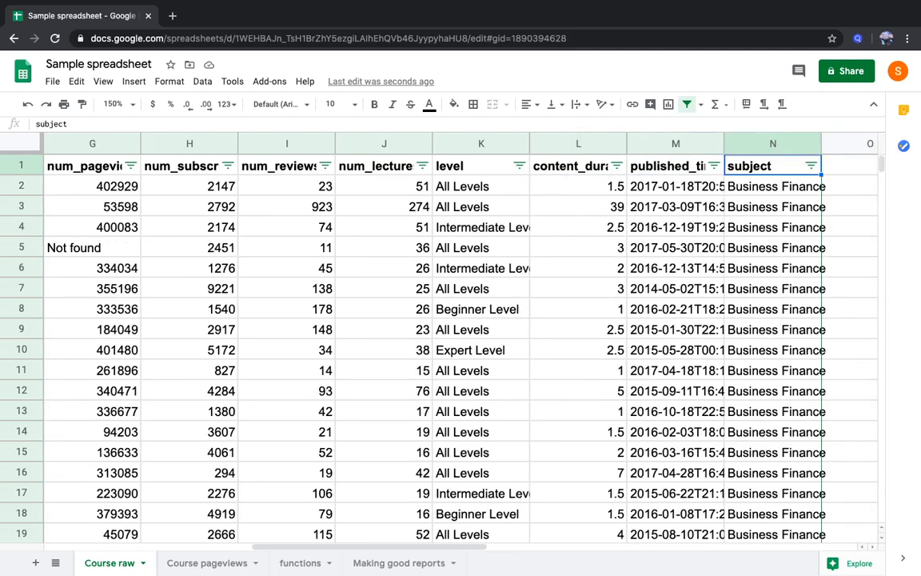
# Examine the price category formula and the page-view lookup formula in Course raw, comparing the lookup with the Course pageviews sheet
pyautogui.press('Left')
pyautogui.press('Left')
pyautogui.press('Left')
pyautogui.press('Left')
pyautogui.press('Left')
pyautogui.press('Left')
pyautogui.press('Left')
pyautogui.press('Left')
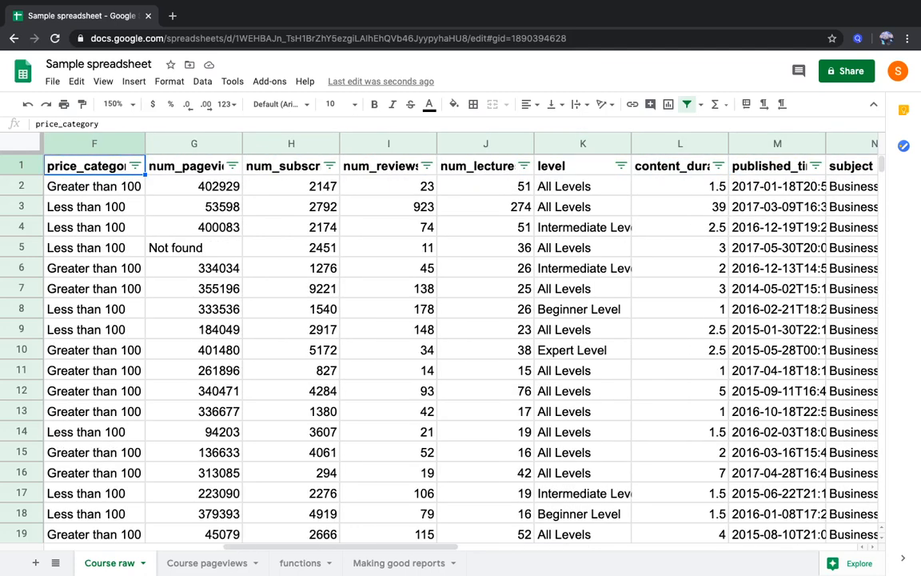
pyautogui.press('Left')
pyautogui.press('Right')
pyautogui.press('Down')
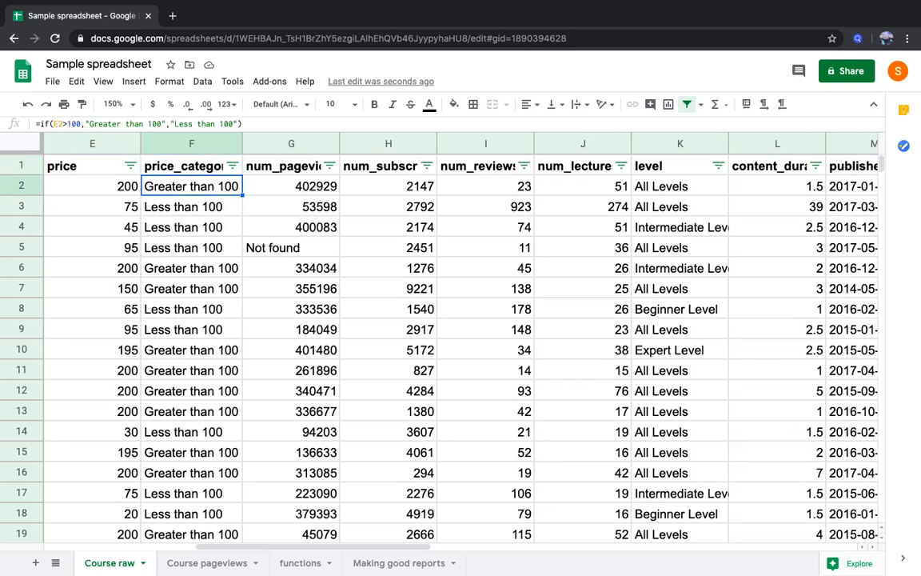
pyautogui.click(174, 562)
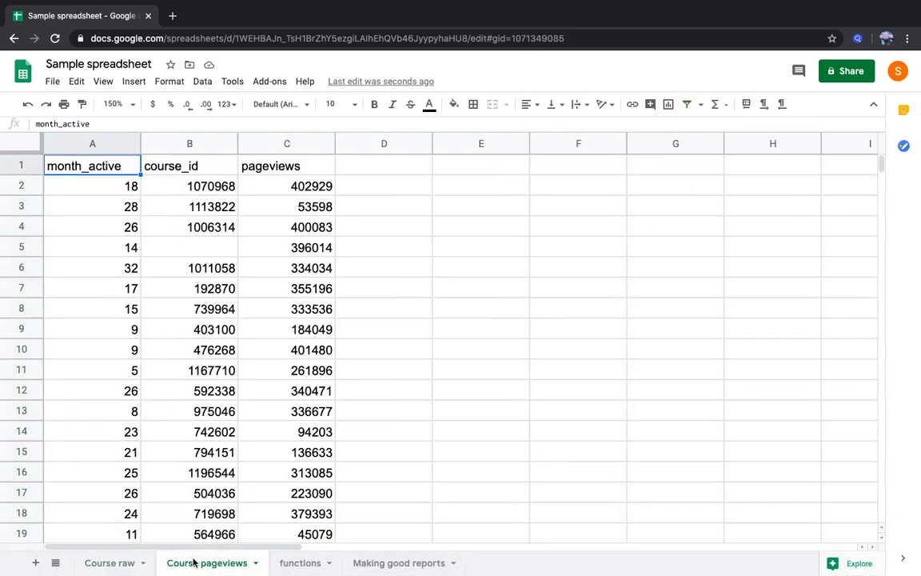
pyautogui.click(136, 562)
pyautogui.click(289, 194)
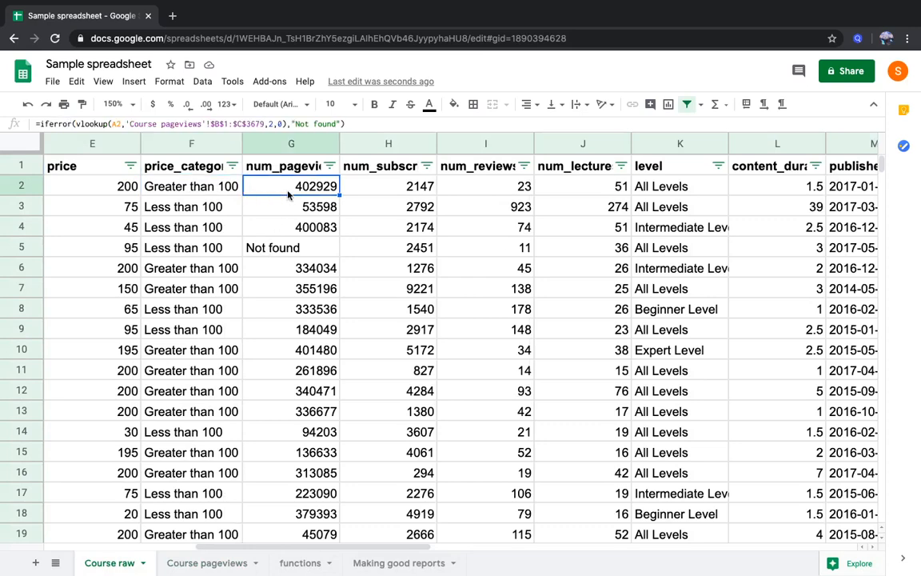
# Examine row 2 across the columns up to subject, and compare the price with its price category formula
pyautogui.press('Right')
pyautogui.press('Right')
pyautogui.press('Right')
pyautogui.press('Right')
pyautogui.press('Right')
pyautogui.press('Right')
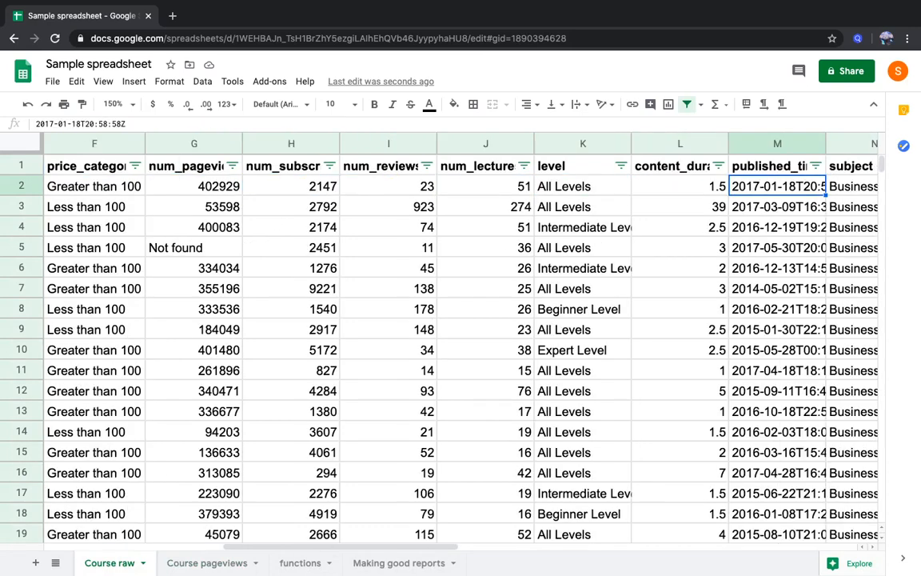
pyautogui.press('Right')
pyautogui.press('Left')
pyautogui.press('Left')
pyautogui.press('Left')
pyautogui.press('Left')
pyautogui.press('Left')
pyautogui.press('Left')
pyautogui.press('Left')
pyautogui.press('Left')
pyautogui.press('Left')
pyautogui.press('Left')
pyautogui.press('Left')
pyautogui.press('Right')
pyautogui.press('Right')
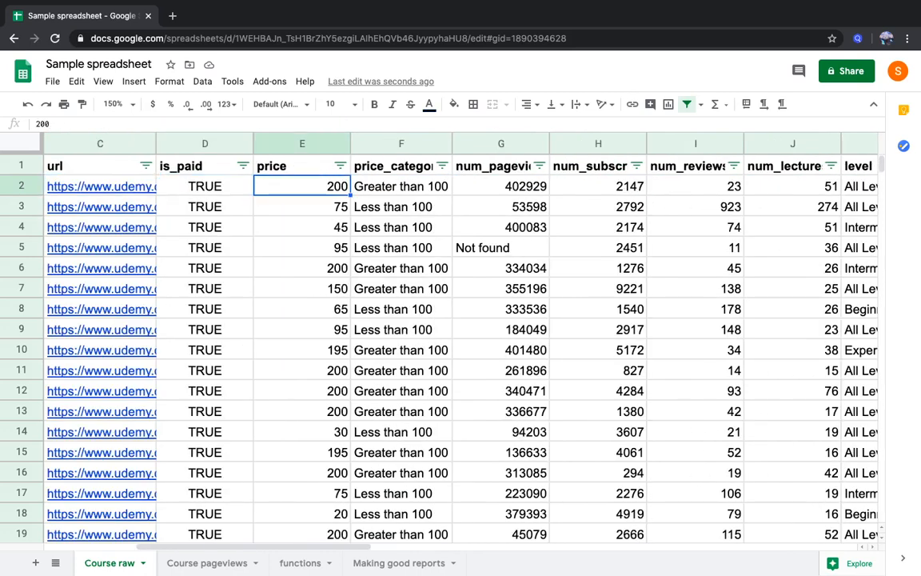
pyautogui.press('Right')
pyautogui.press('Up')
pyautogui.press('Down')
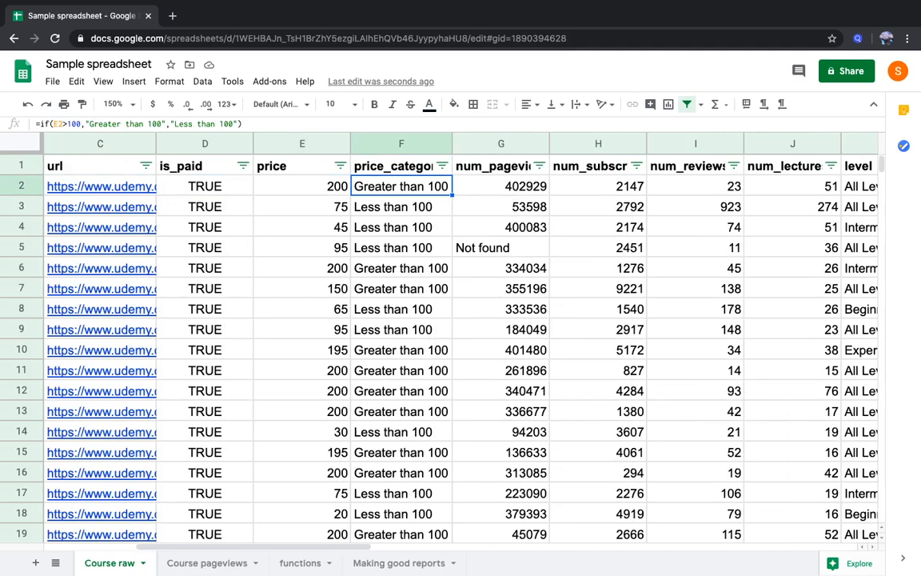
pyautogui.press('Left')
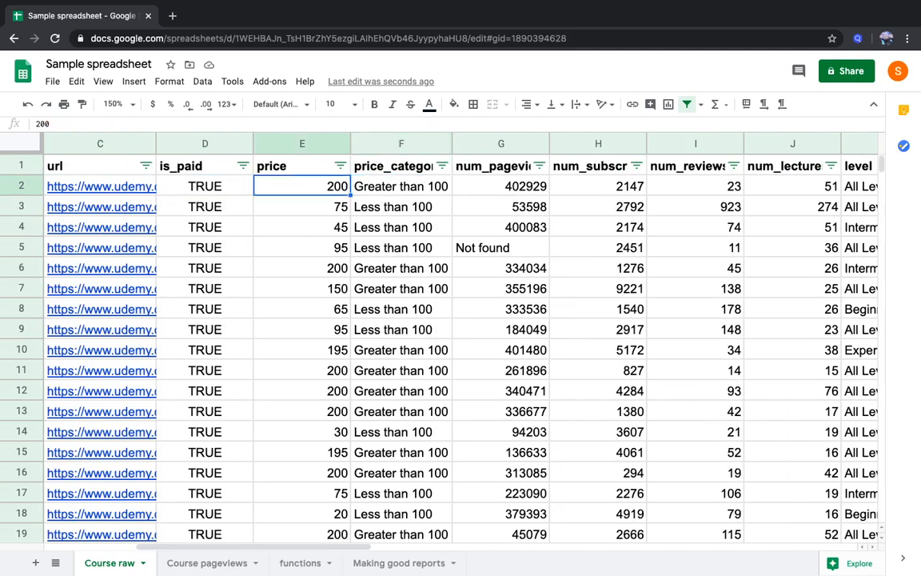
pyautogui.press('Right')
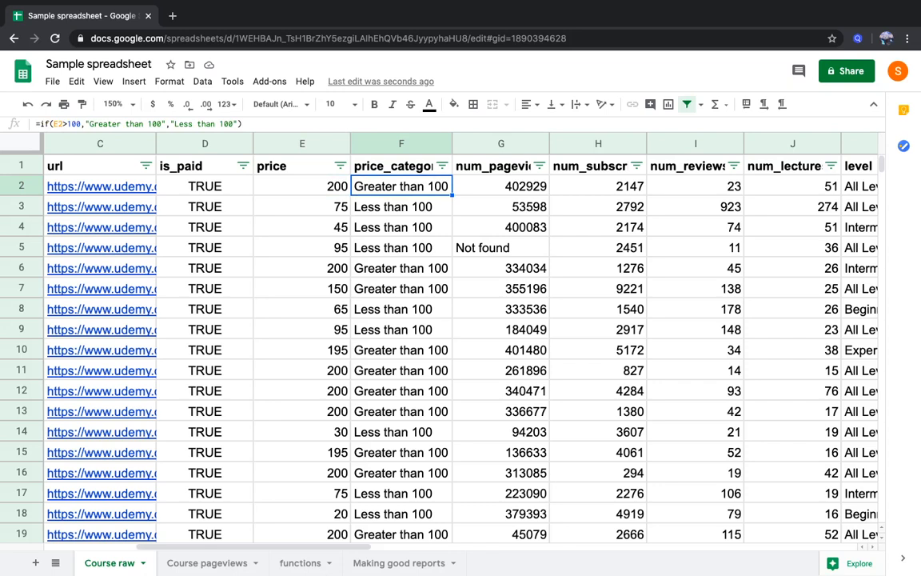
pyautogui.press('Up')
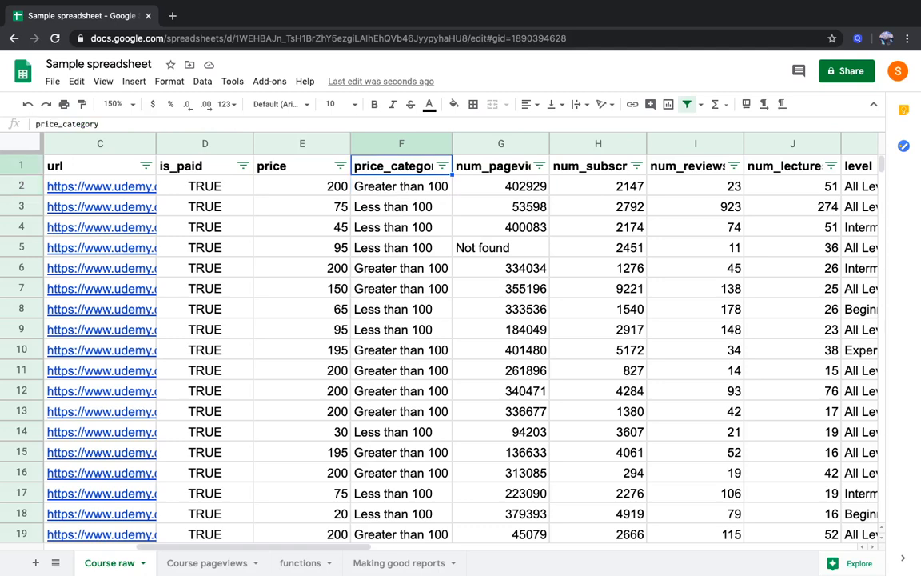
# In the Making good reports sheet, put "(top and bottom courses)" on a new line within the fourth question's cell
pyautogui.click(400, 563)
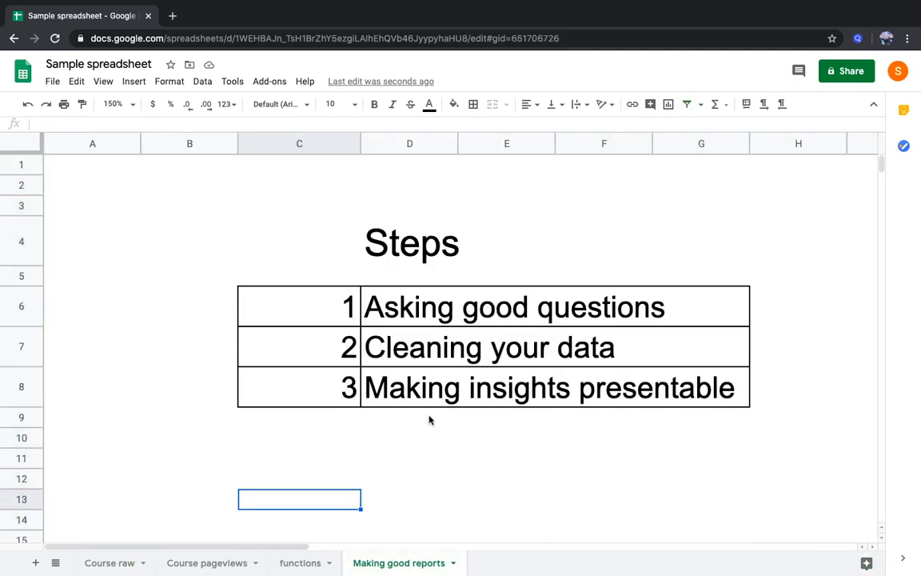
pyautogui.scroll(-5, 428, 418)
pyautogui.scroll(-1, 428, 418)
pyautogui.hscroll(3, 430, 419)
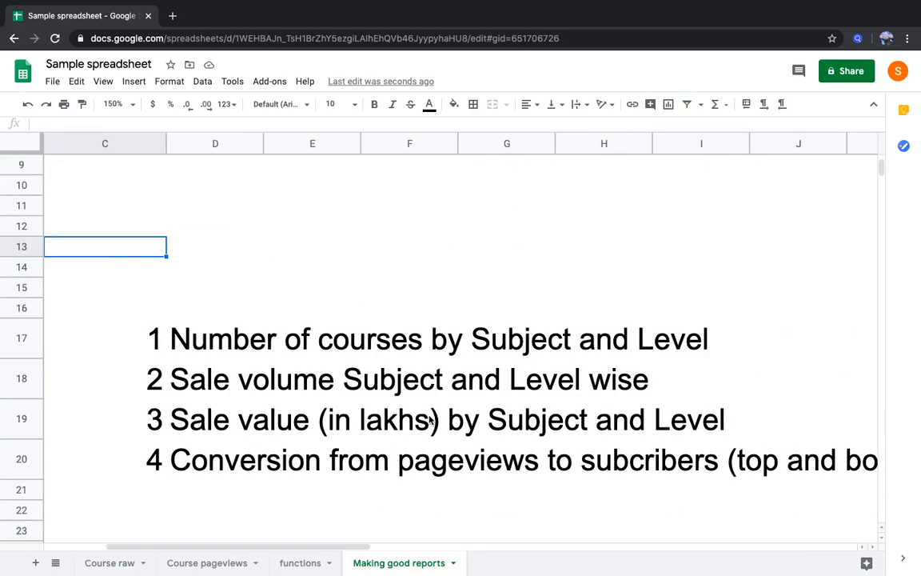
pyautogui.hscroll(1, 432, 421)
pyautogui.hscroll(-1, 432, 422)
pyautogui.click(707, 464)
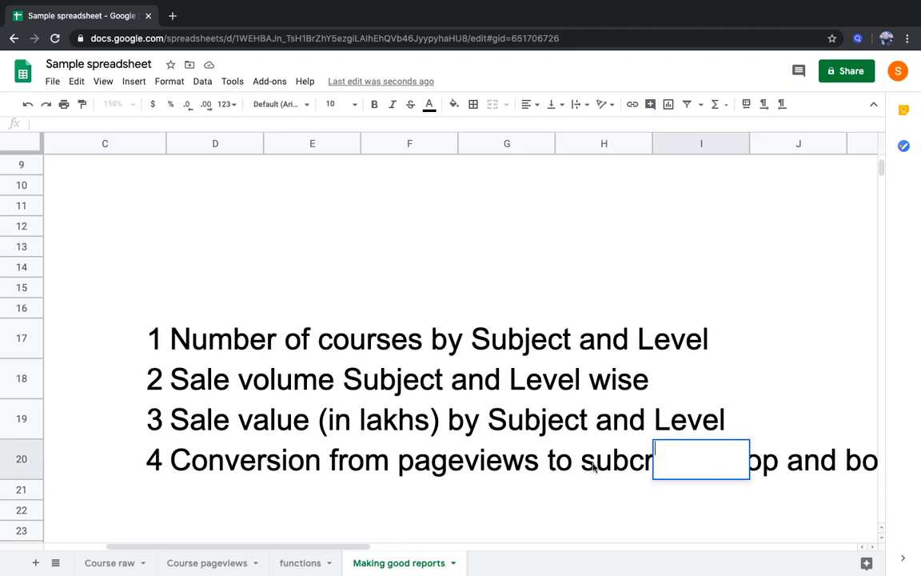
pyautogui.doubleClick(214, 462)
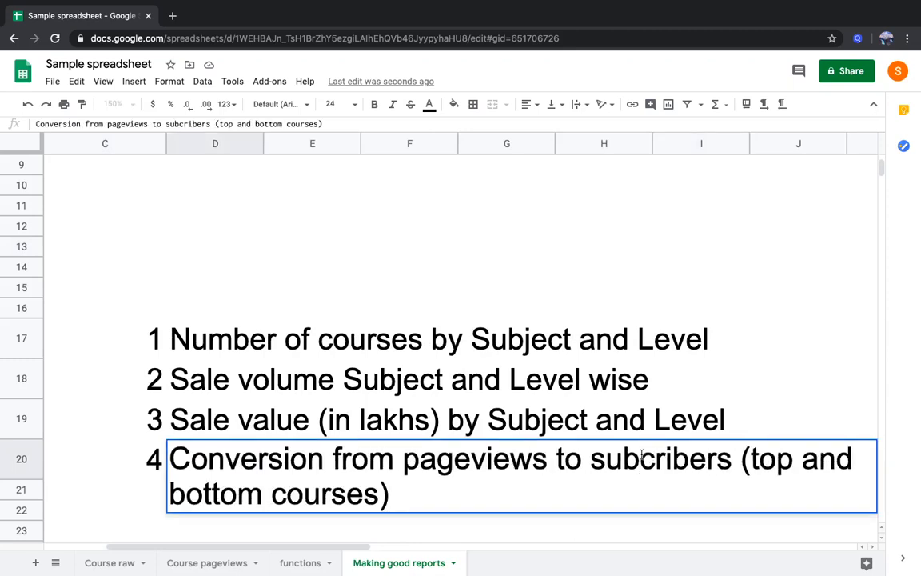
pyautogui.click(742, 462)
pyautogui.hotkey('alt', 'Return')
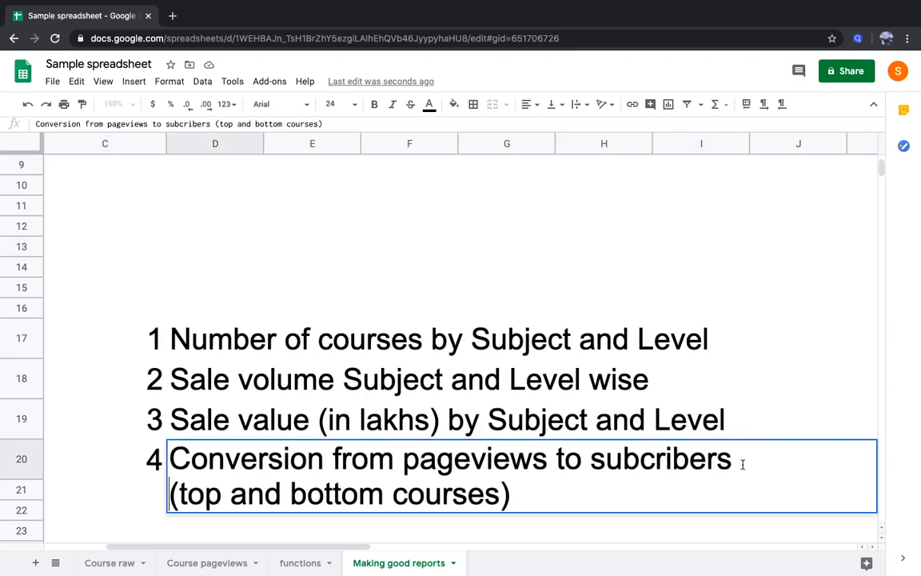
pyautogui.press('Return')
# Fill the first question's row, "Number of courses by Subject and Level", with green across C17:I17
pyautogui.press('Up')
pyautogui.press('Up')
pyautogui.press('Up')
pyautogui.press('Up')
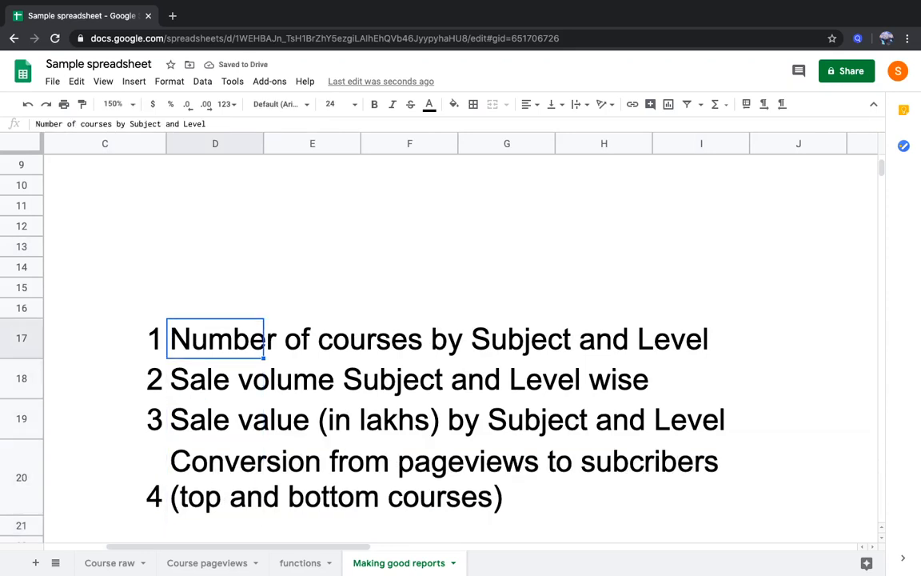
pyautogui.hotkey('shift', 'Right')
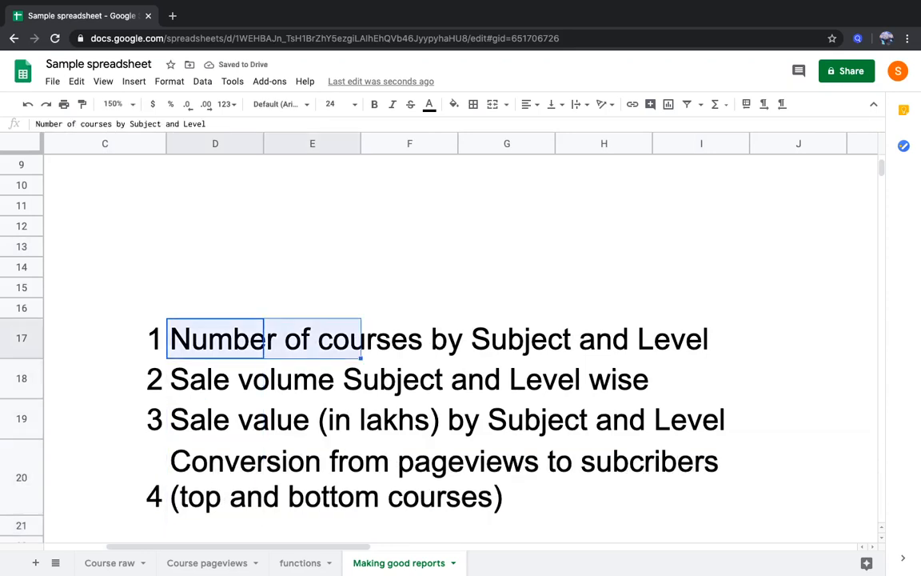
pyautogui.hotkey('shift', 'Right')
pyautogui.hotkey('shift', 'Right')
pyautogui.hotkey('shift', 'Right')
pyautogui.hotkey('shift', 'Right')
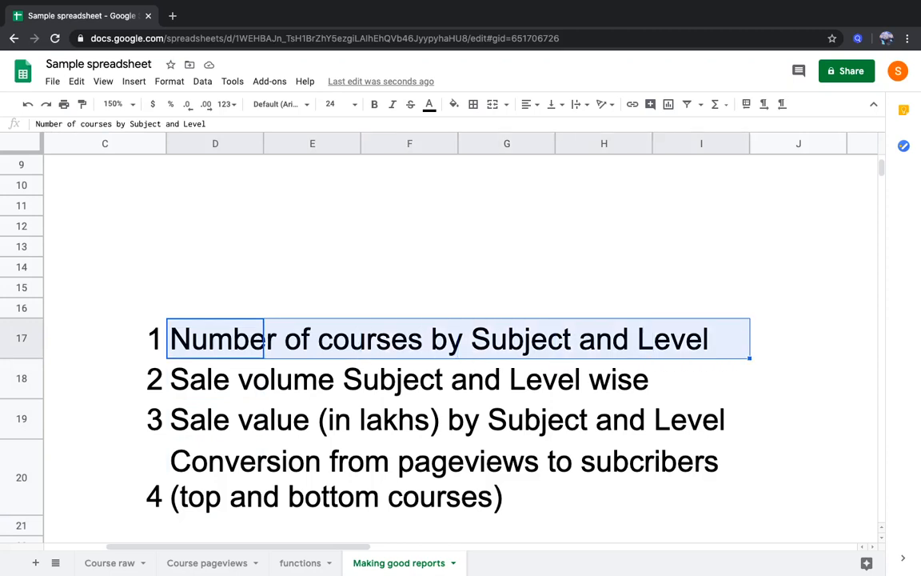
pyautogui.moveTo(130, 328); pyautogui.dragTo(712, 349)
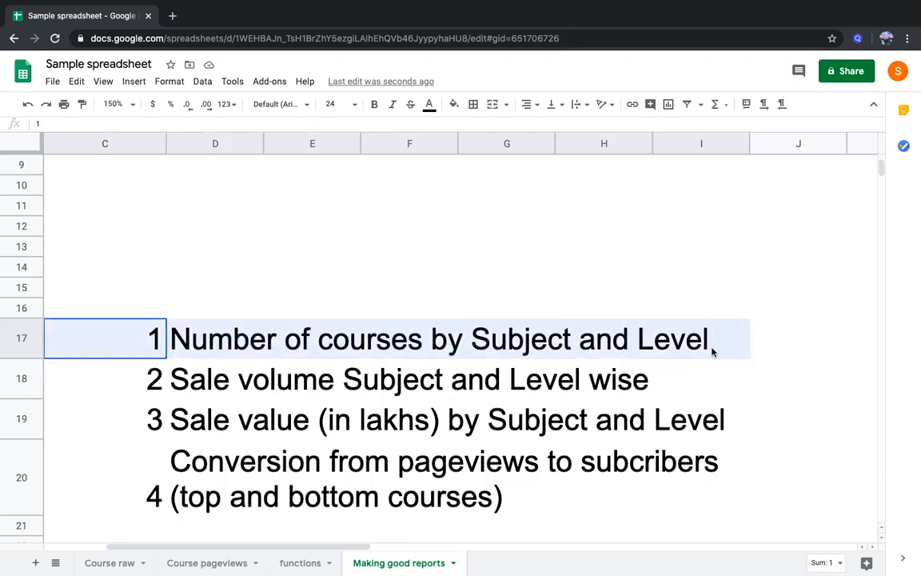
pyautogui.click(453, 104)
pyautogui.click(514, 164)
pyautogui.click(367, 293)
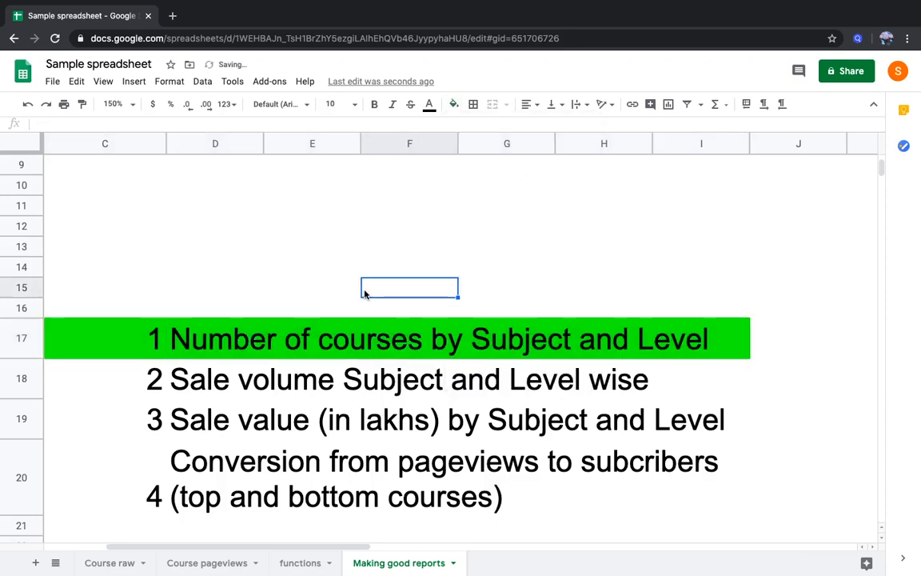
pyautogui.click(364, 344)
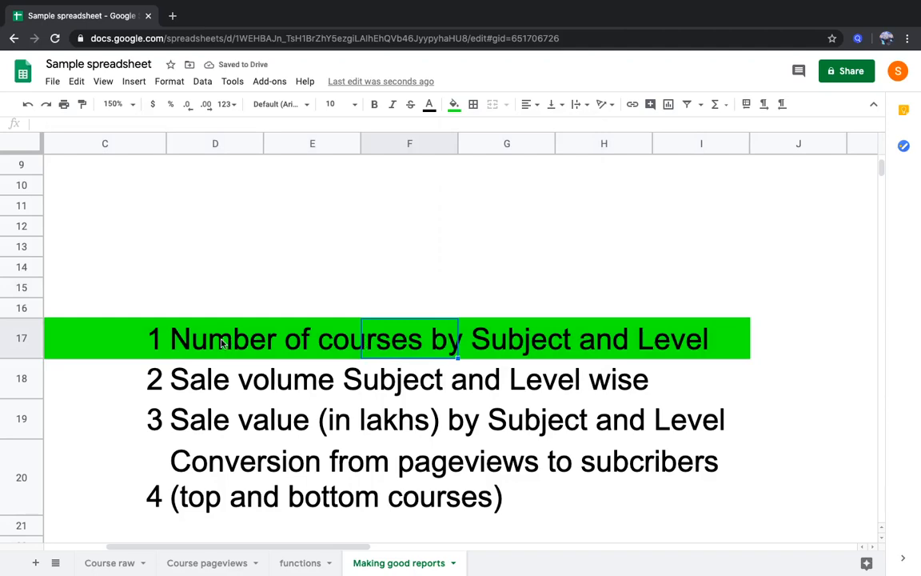
# Examine the level column and its neighbouring columns up to subject in the Course raw sheet
pyautogui.click(132, 564)
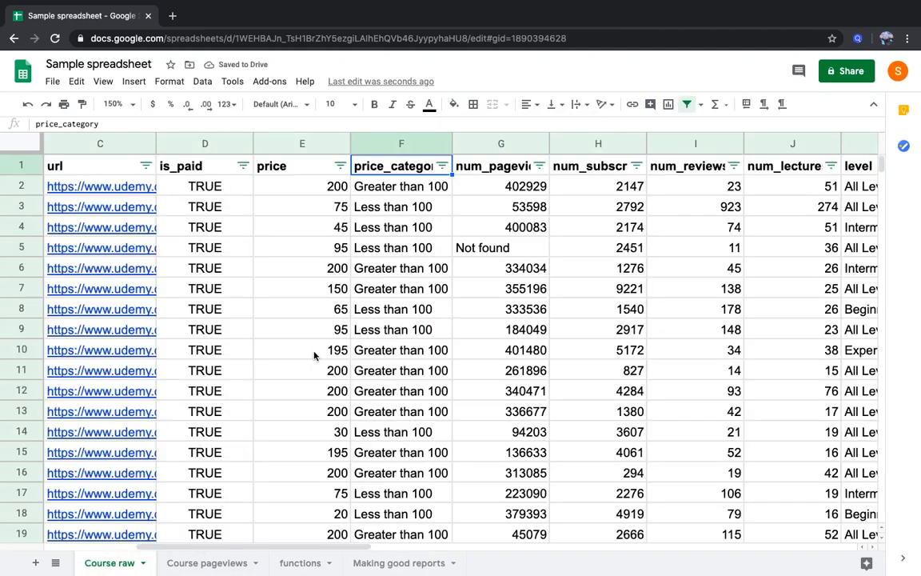
pyautogui.click(514, 208)
pyautogui.press('Right')
pyautogui.press('Right')
pyautogui.press('Right')
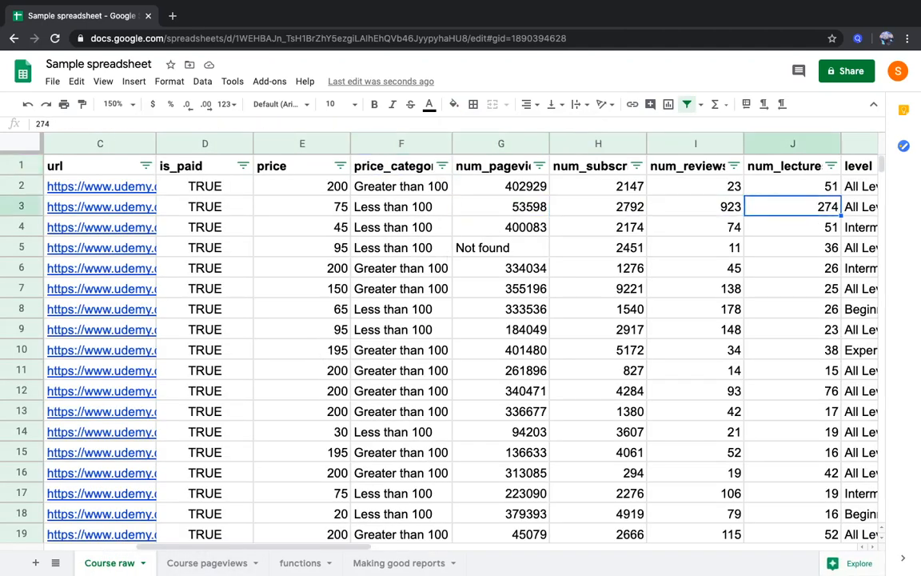
pyautogui.press('Right')
pyautogui.press('Right')
pyautogui.press('Left')
pyautogui.press('Up')
pyautogui.press('Up')
pyautogui.press('Down')
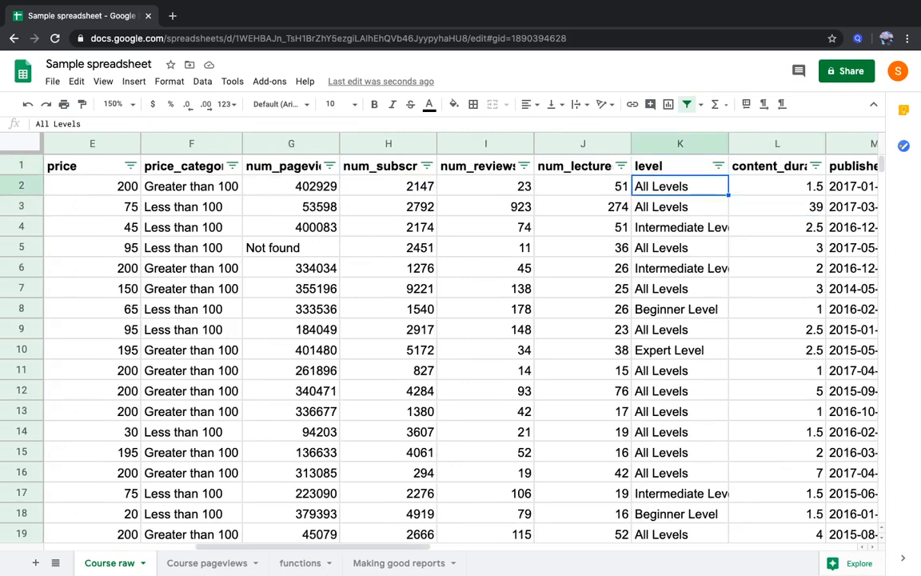
pyautogui.press('Left')
pyautogui.press('Left')
pyautogui.press('Right')
pyautogui.press('Right')
pyautogui.press('Right')
pyautogui.press('Right')
pyautogui.press('Right')
pyautogui.press('Left')
pyautogui.press('Left')
pyautogui.press('Left')
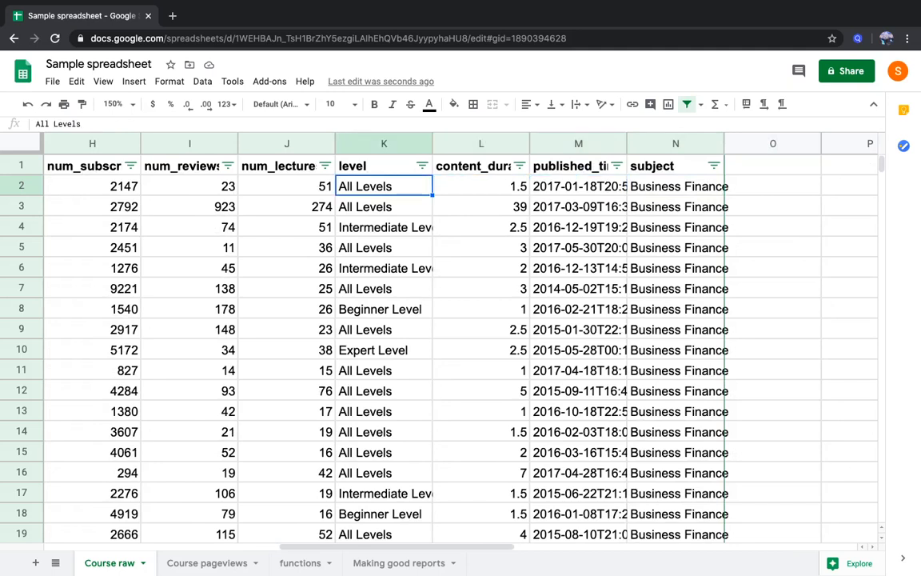
pyautogui.press('Down')
pyautogui.press('Down')
pyautogui.press('Up')
pyautogui.press('Up')
pyautogui.press('Right')
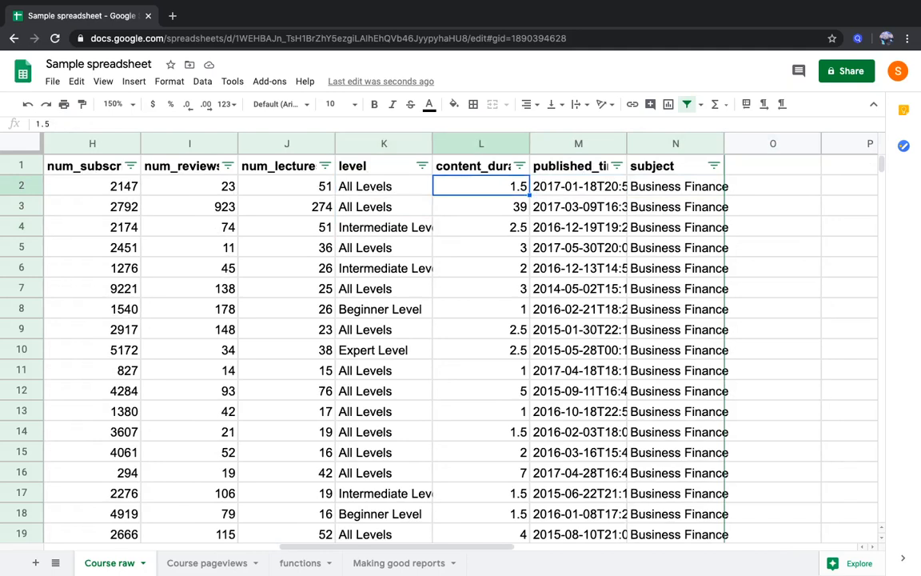
pyautogui.press('Left')
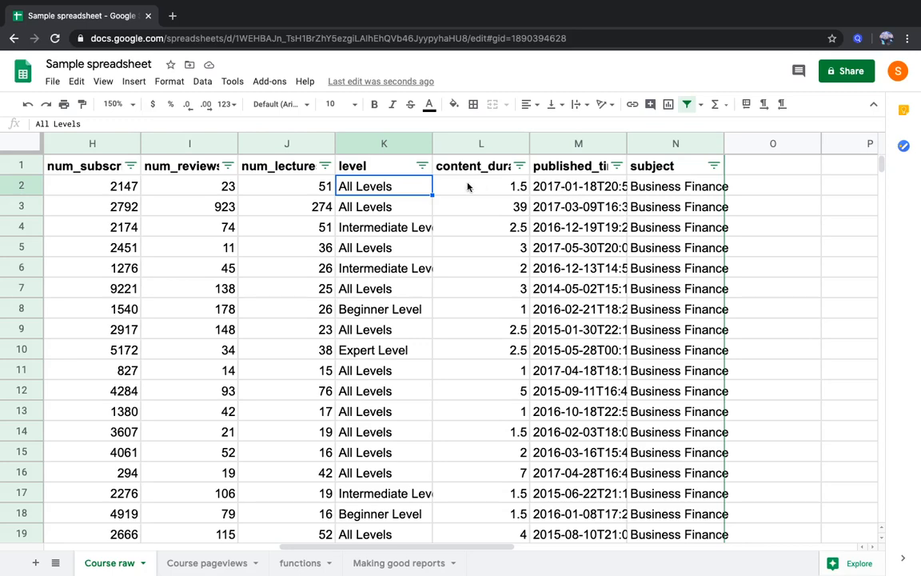
# View the available filter values of the level and subject columns without applying any filter
pyautogui.click(421, 165)
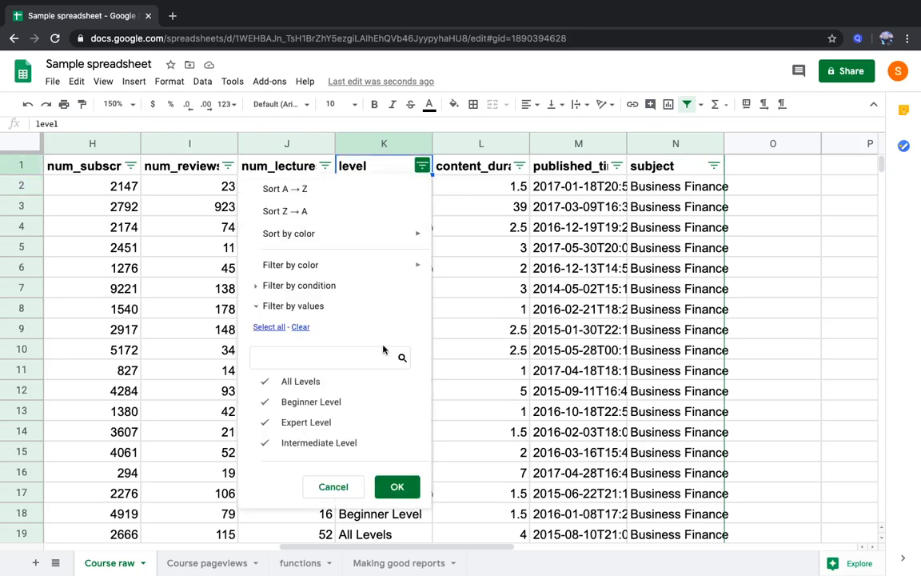
pyautogui.click(675, 186)
pyautogui.click(713, 165)
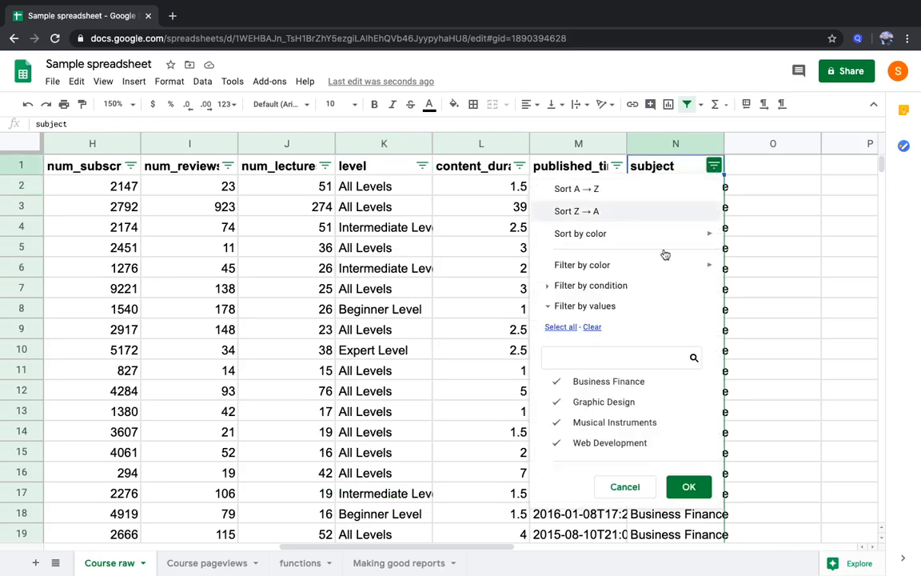
pyautogui.click(749, 293)
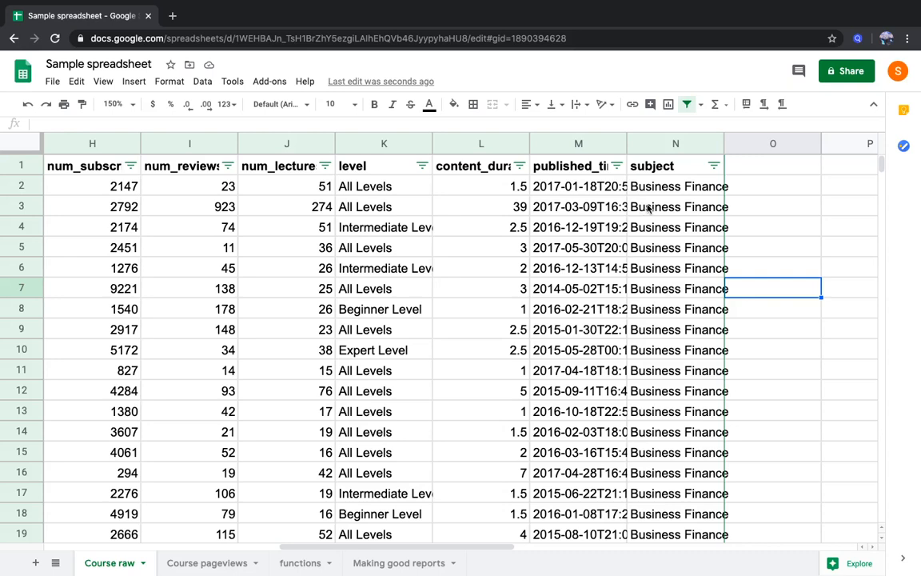
# Examine row 2 from the level column towards subject and back to course_id, checking the first course IDs and titles
pyautogui.click(352, 211)
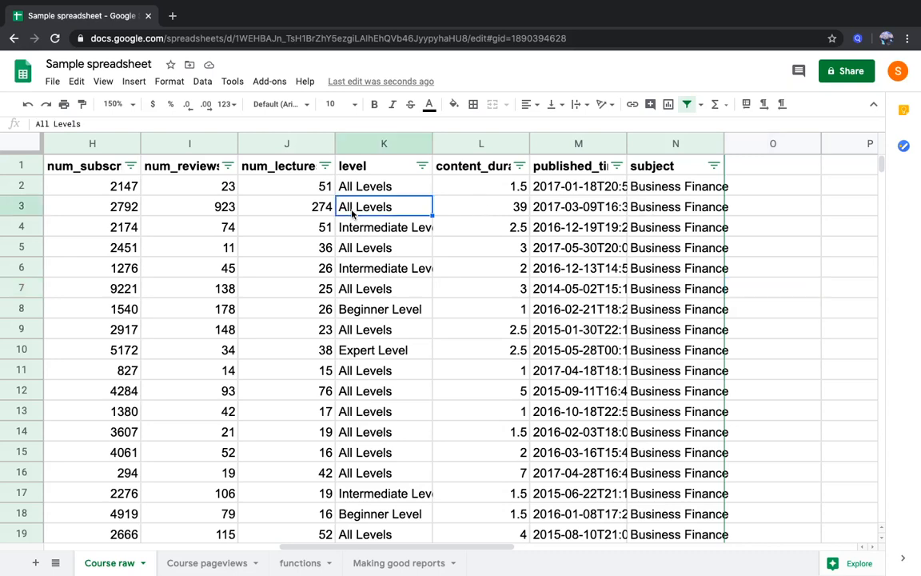
pyautogui.press('Up')
pyautogui.press('Right')
pyautogui.press('Right')
pyautogui.press('Right')
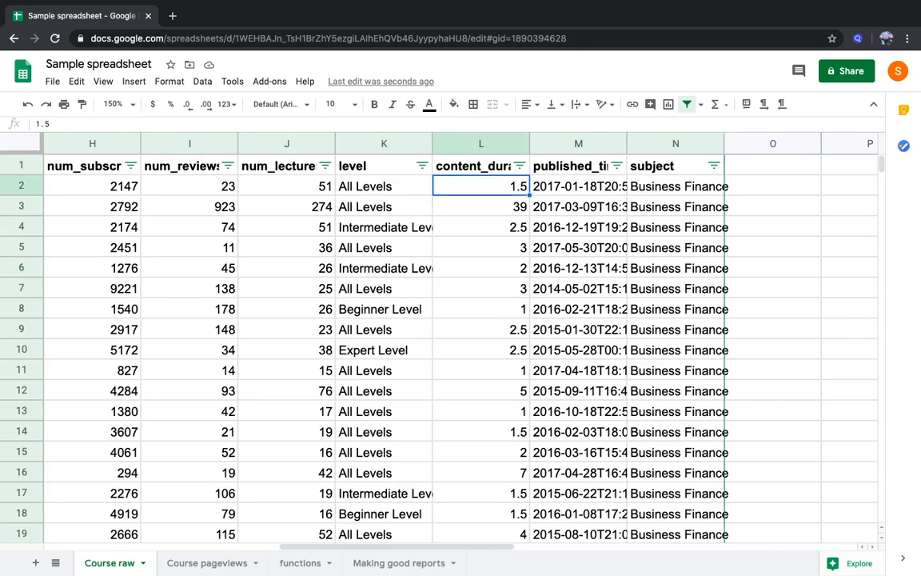
pyautogui.press('Left')
pyautogui.press('Left')
pyautogui.press('Left')
pyautogui.press('Left')
pyautogui.press('Left')
pyautogui.press('Left')
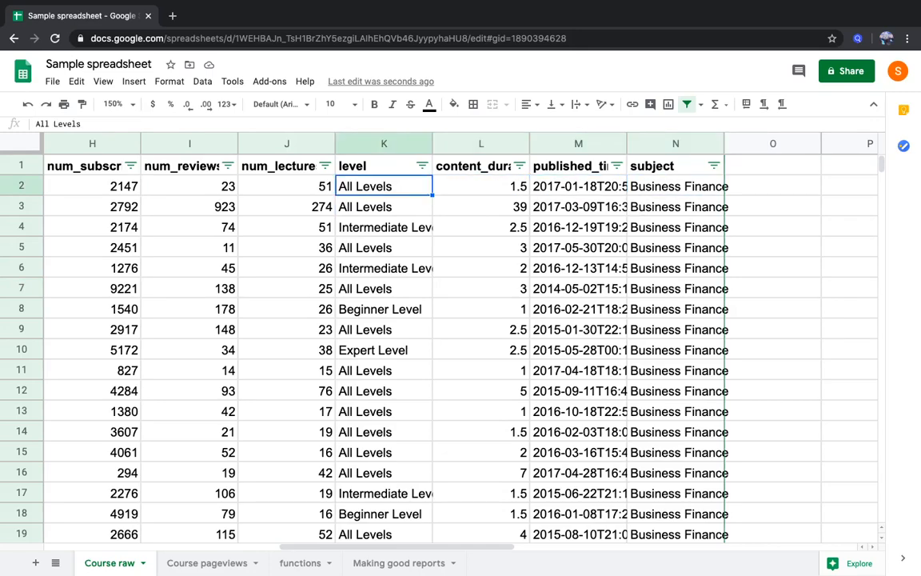
pyautogui.press('Left')
pyautogui.press('Left')
pyautogui.press('Left')
pyautogui.press('Left')
pyautogui.press('Left')
pyautogui.press('Left')
pyautogui.press('Left')
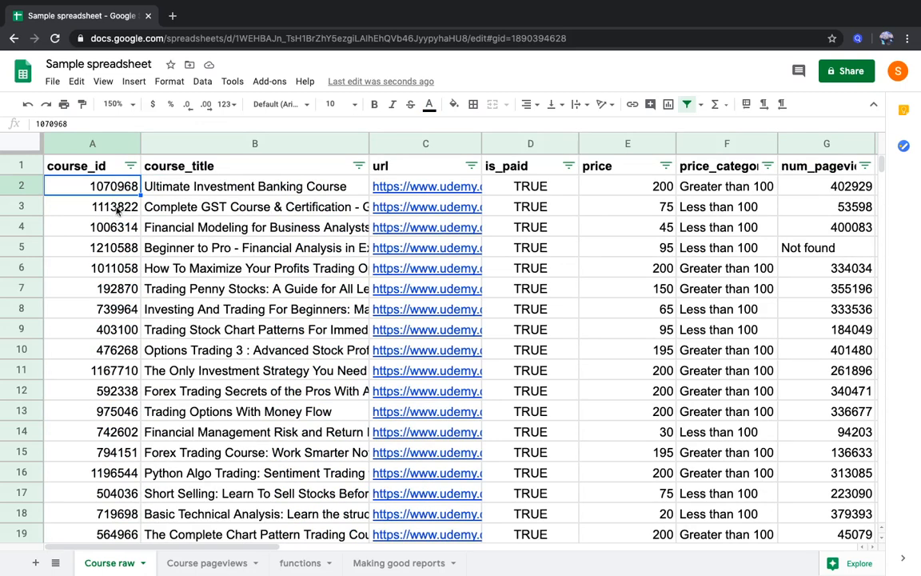
pyautogui.press('Right')
pyautogui.press('Left')
pyautogui.press('Down')
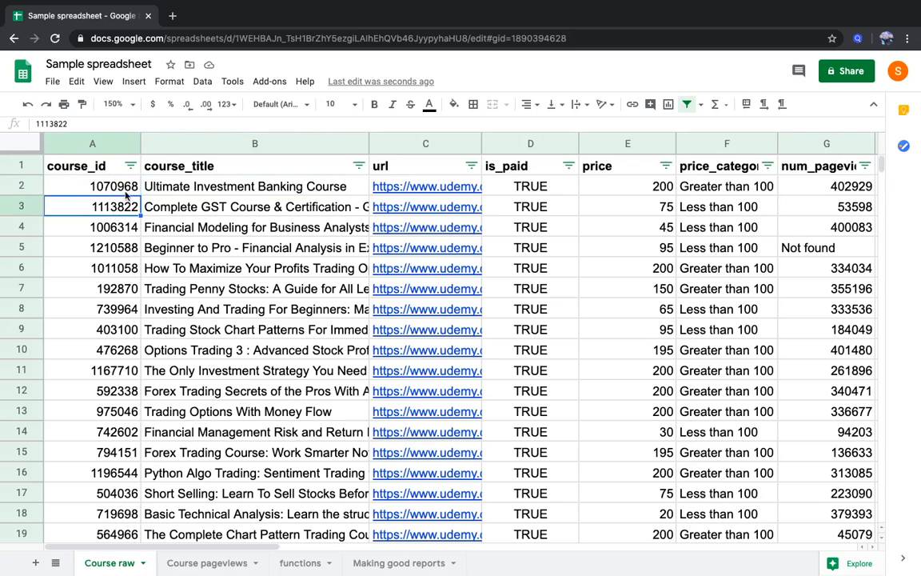
pyautogui.press('Up')
pyautogui.press('Down')
pyautogui.click(120, 192)
pyautogui.hscroll(10, 120, 193)
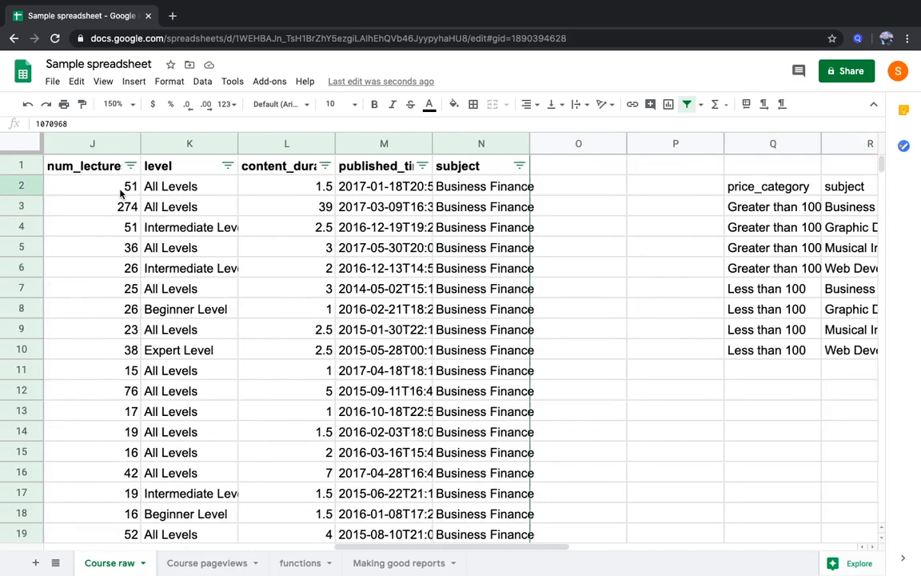
pyautogui.hscroll(-10, 204, 362)
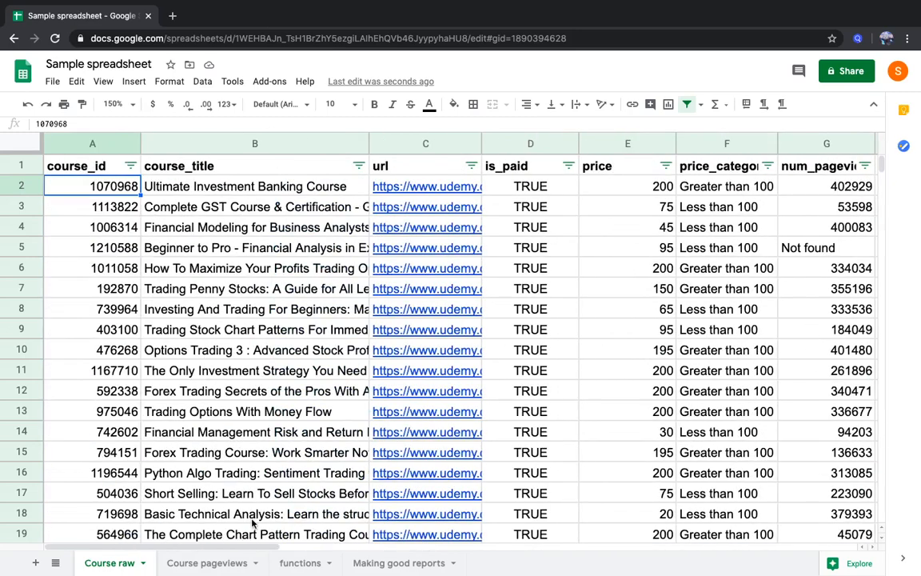
# Create a pivot table on a new sheet from the whole Course raw data range, A1:N3679
pyautogui.click(295, 431)
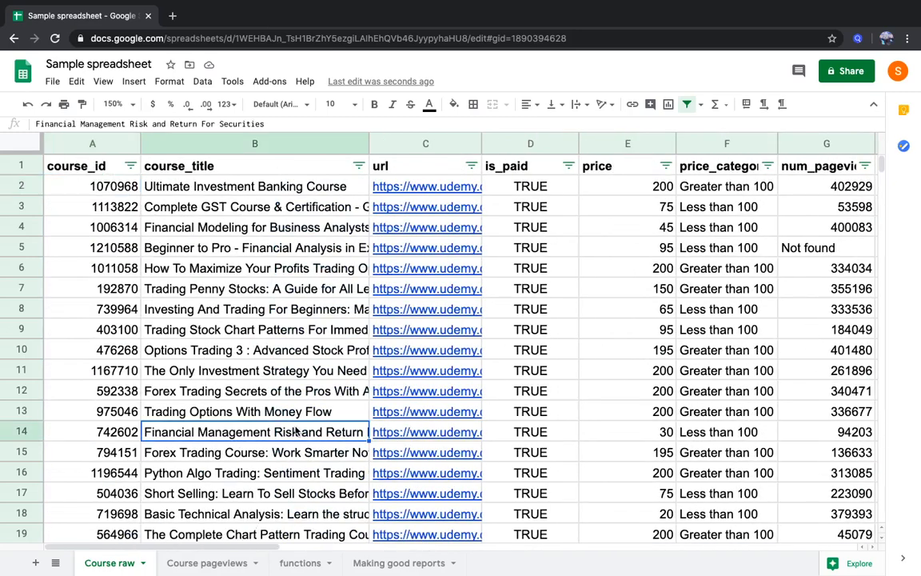
pyautogui.hotkey('ctrl', 'a')
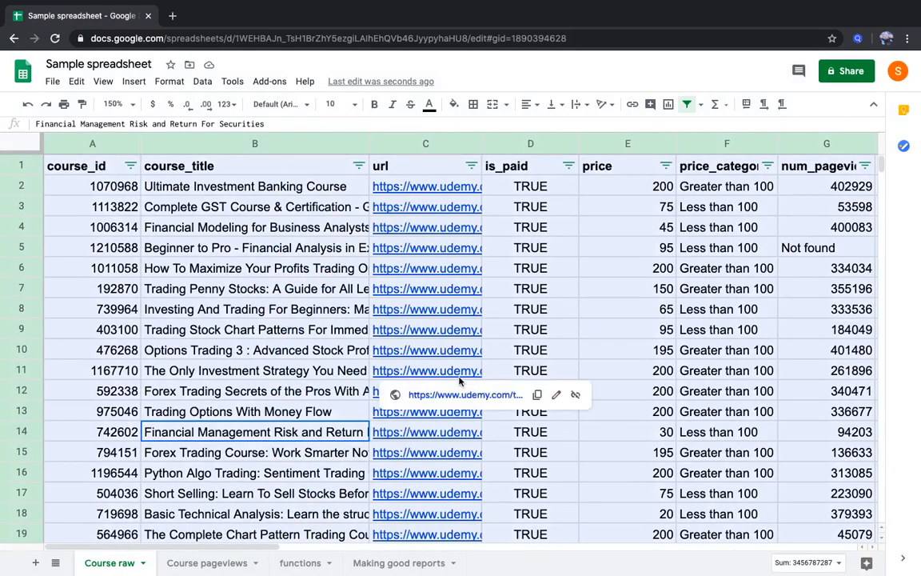
pyautogui.hscroll(15, 504, 346)
pyautogui.hscroll(-6, 503, 345)
pyautogui.hscroll(-3, 504, 343)
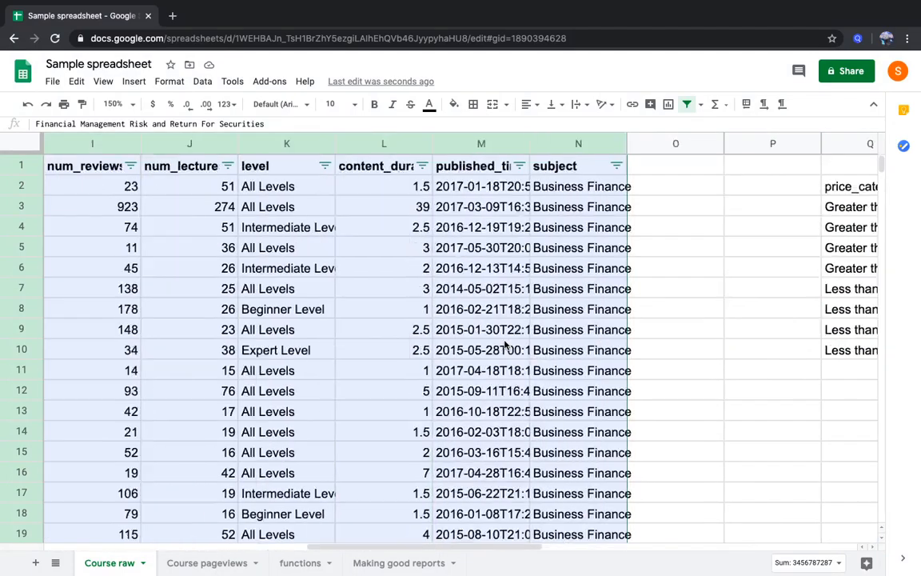
pyautogui.hscroll(2, 505, 344)
pyautogui.hscroll(-8, 706, 223)
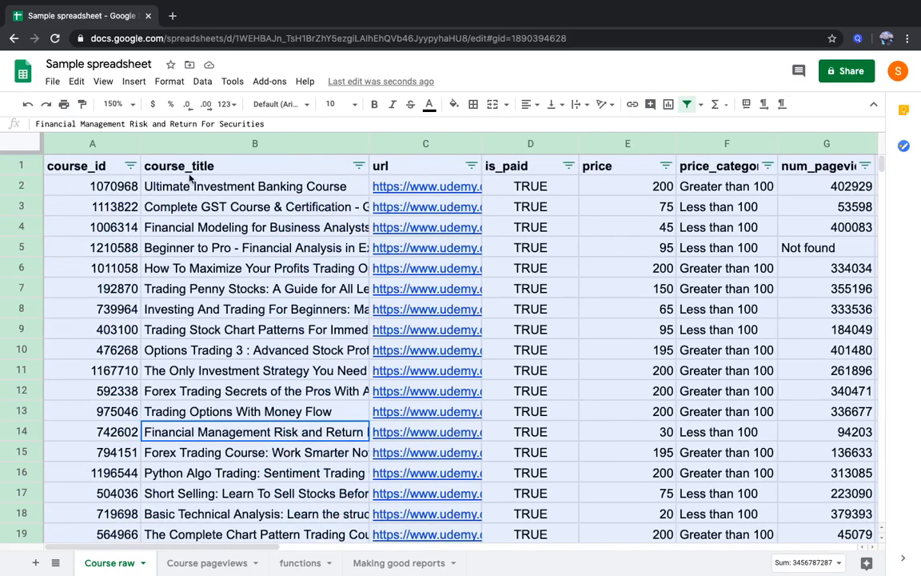
pyautogui.click(204, 83)
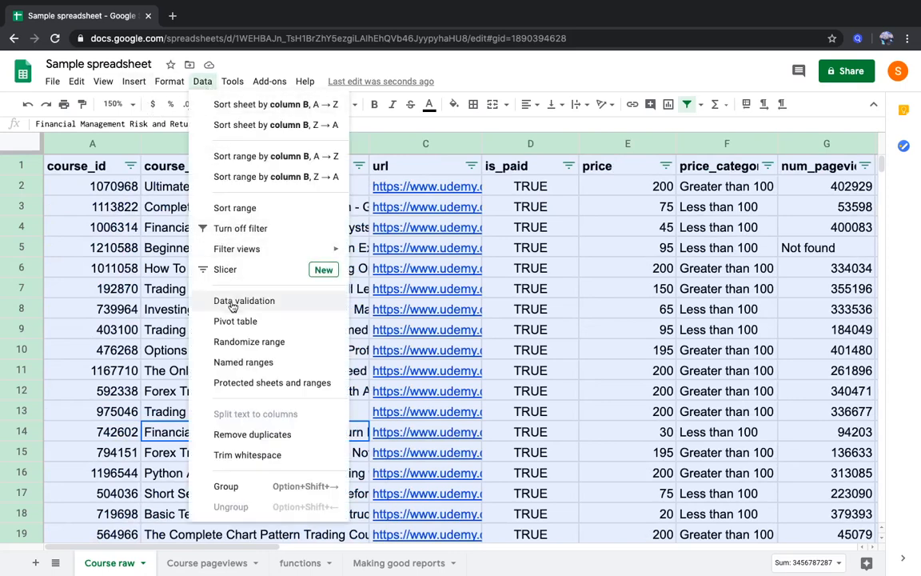
pyautogui.click(228, 322)
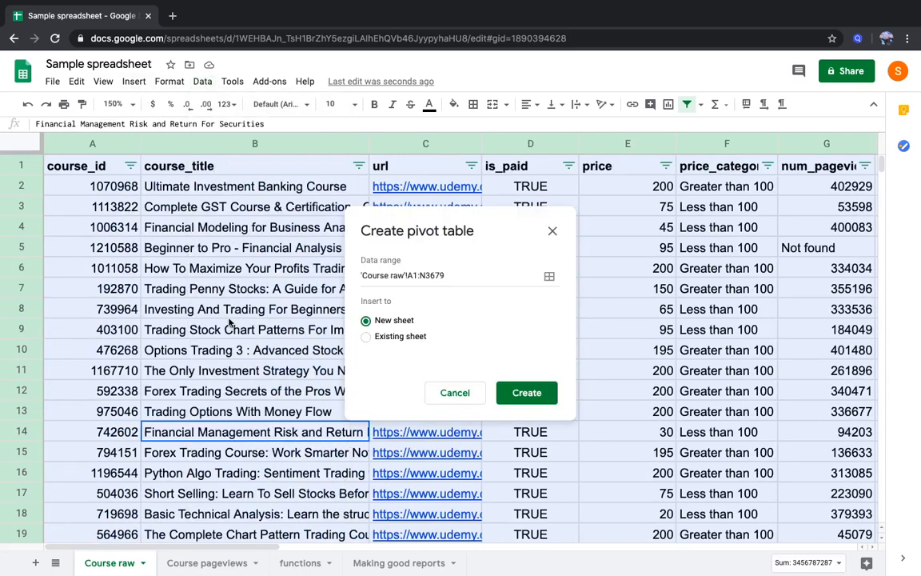
pyautogui.click(524, 391)
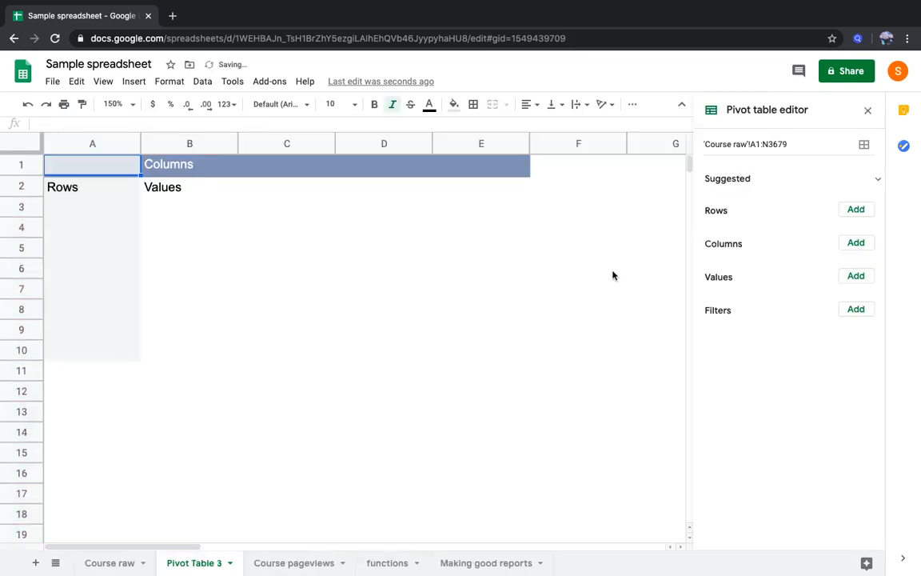
# Lay out the pivot table with subject as rows and level as columns
pyautogui.click(856, 271)
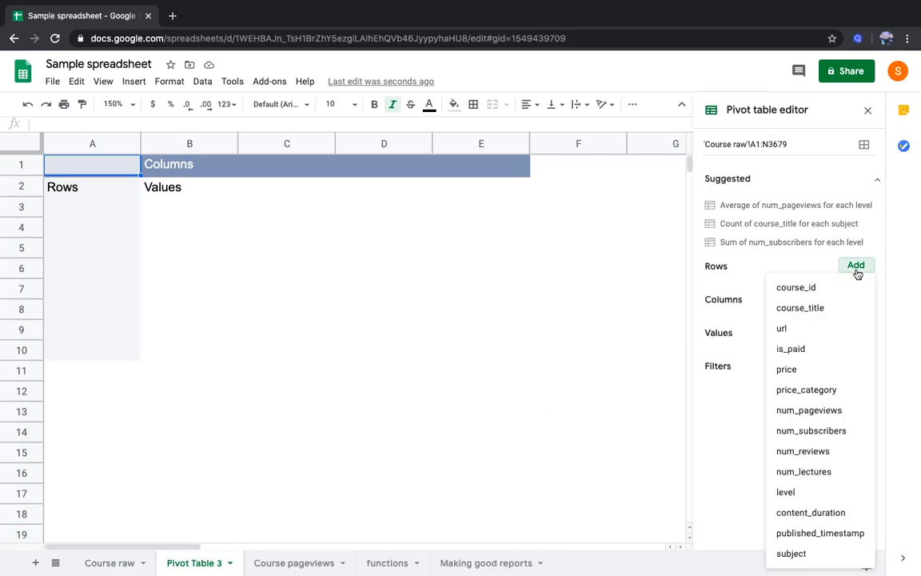
pyautogui.click(828, 552)
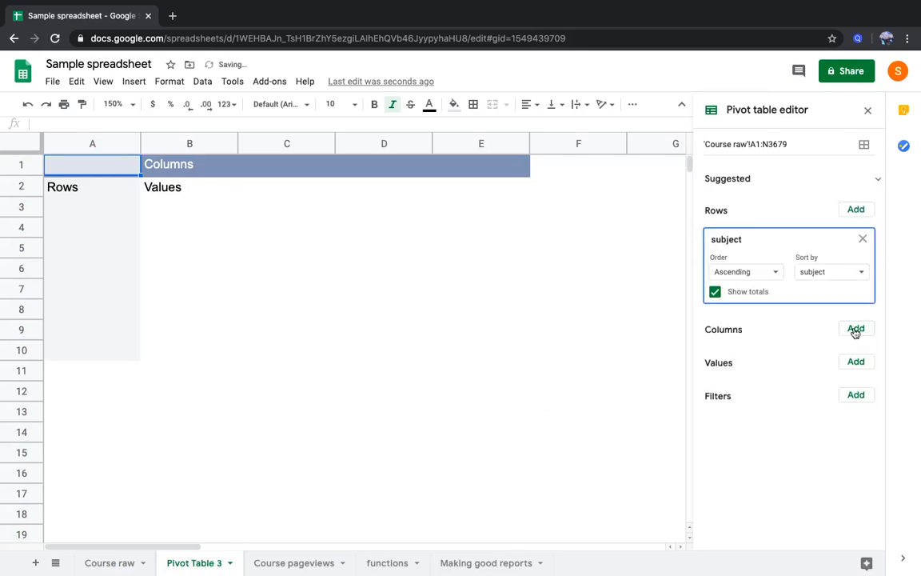
pyautogui.click(855, 329)
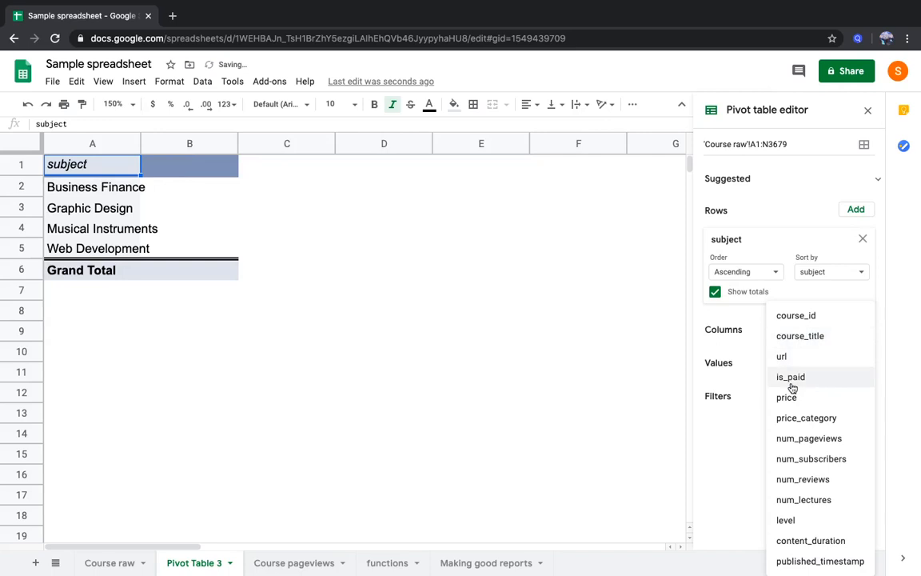
pyautogui.click(787, 521)
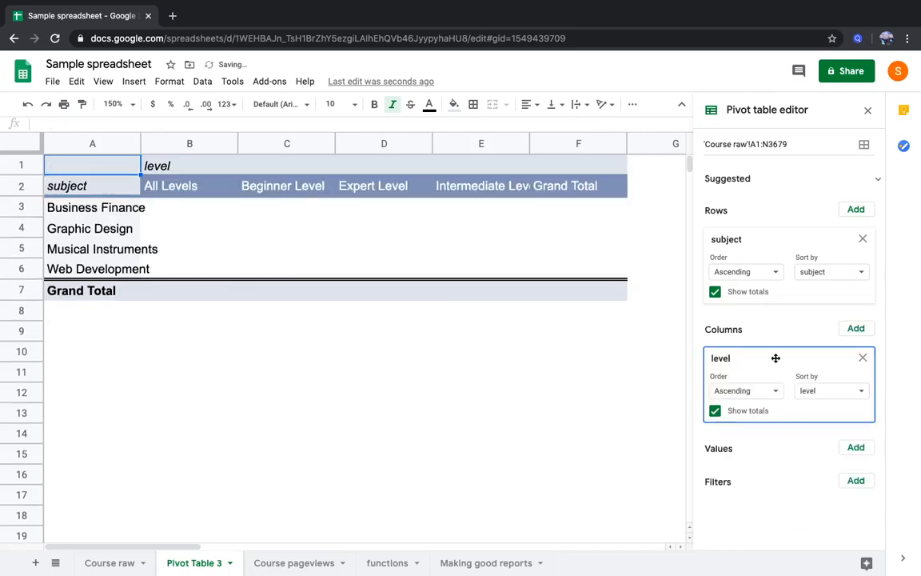
pyautogui.moveTo(767, 352); pyautogui.dragTo(760, 317)
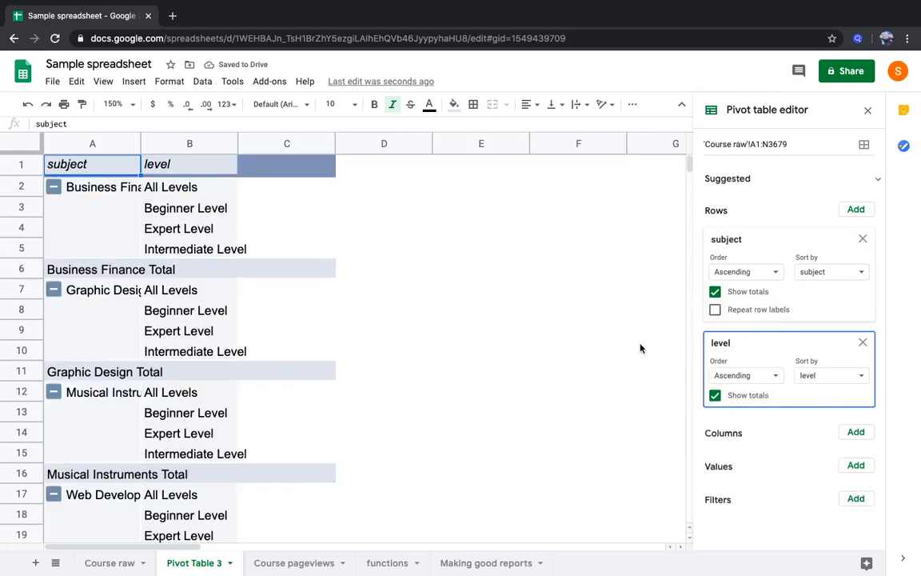
pyautogui.moveTo(763, 350); pyautogui.dragTo(753, 374)
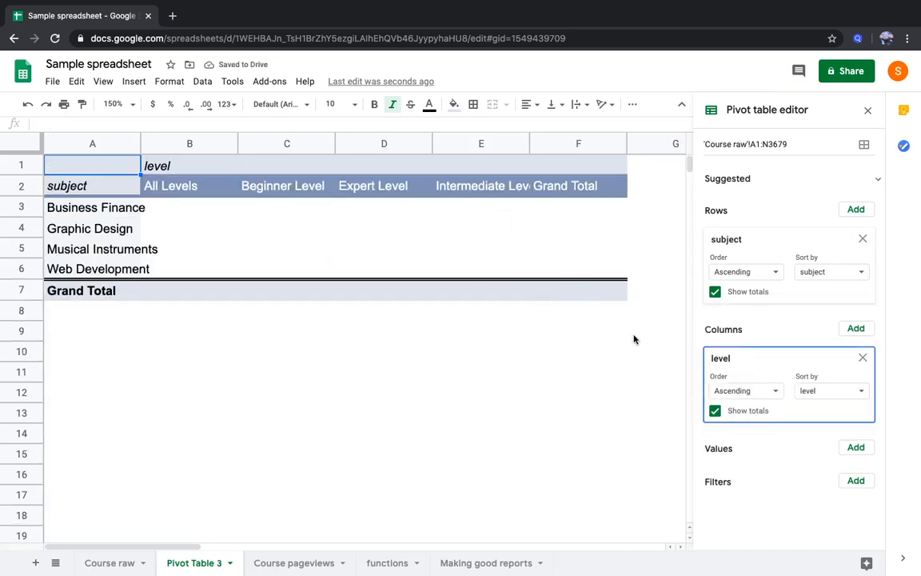
# Turn off the totals for subject and level, and widen columns E and A to fit their labels
pyautogui.click(715, 291)
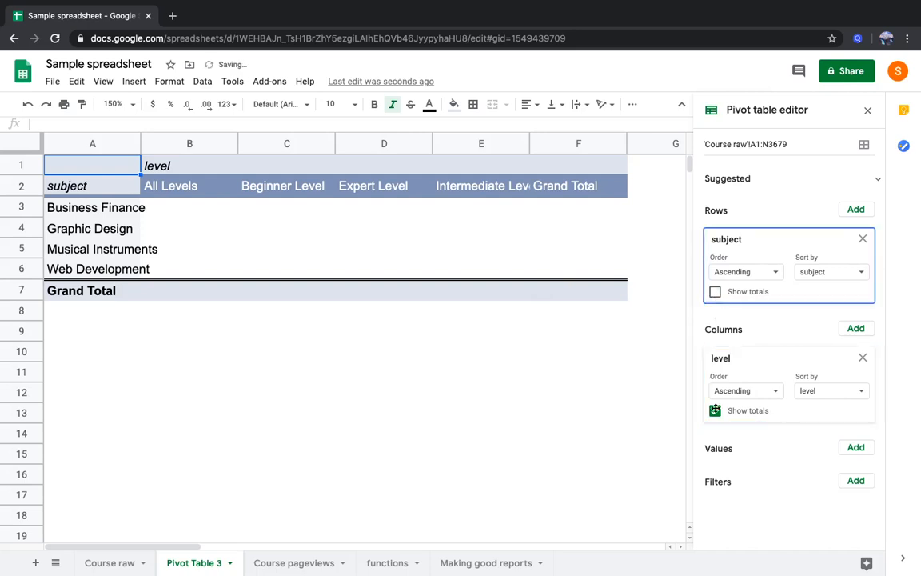
pyautogui.click(715, 410)
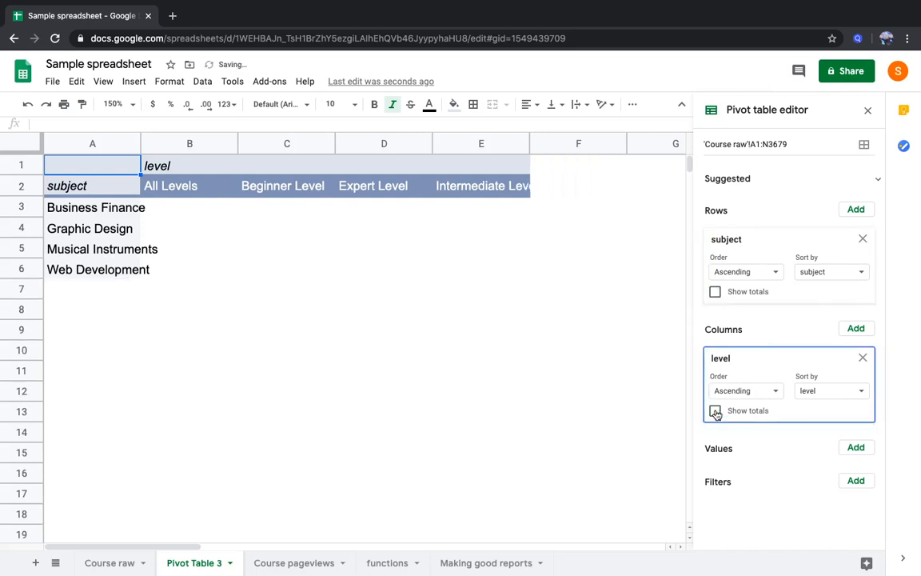
pyautogui.moveTo(529, 140); pyautogui.dragTo(556, 141)
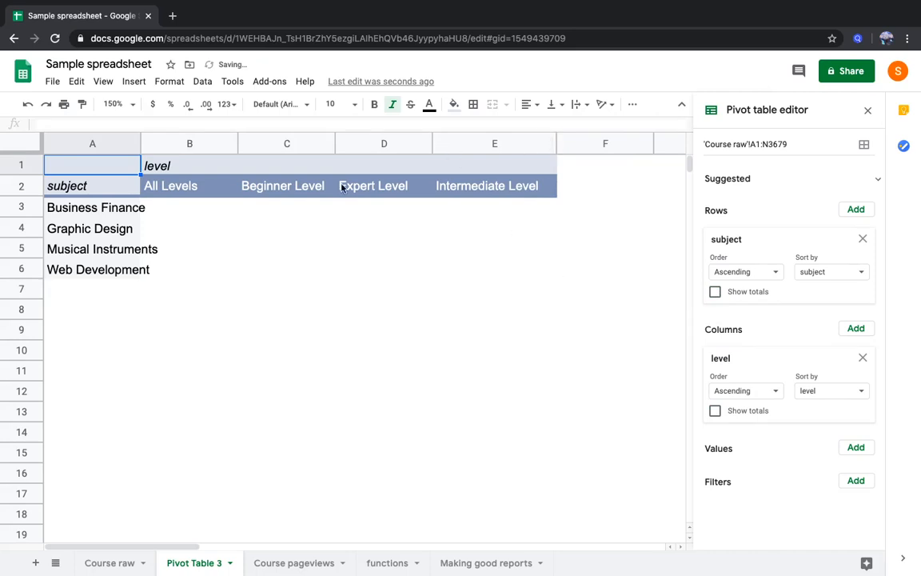
pyautogui.moveTo(141, 141); pyautogui.dragTo(167, 140)
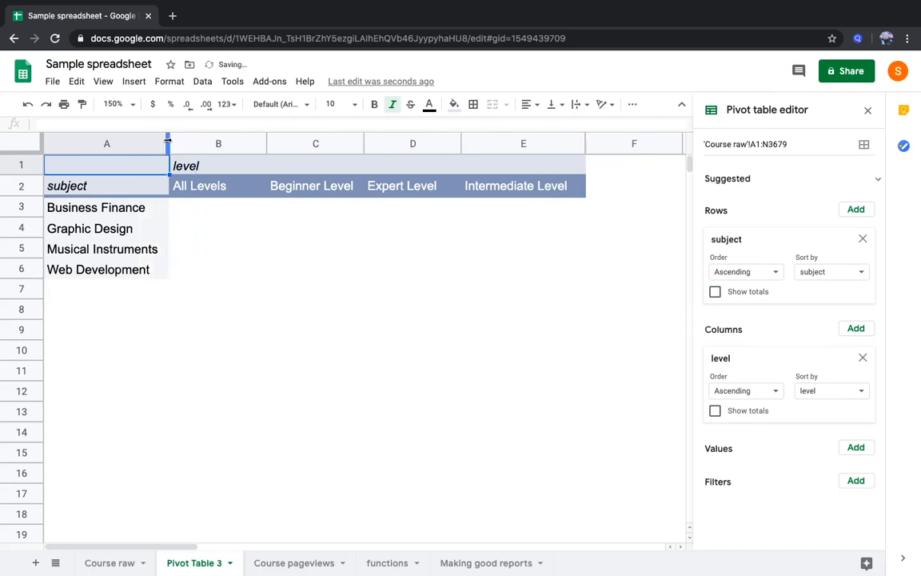
# Add course_id as the pivot table's value, summarized by COUNTUNIQUE
pyautogui.click(855, 448)
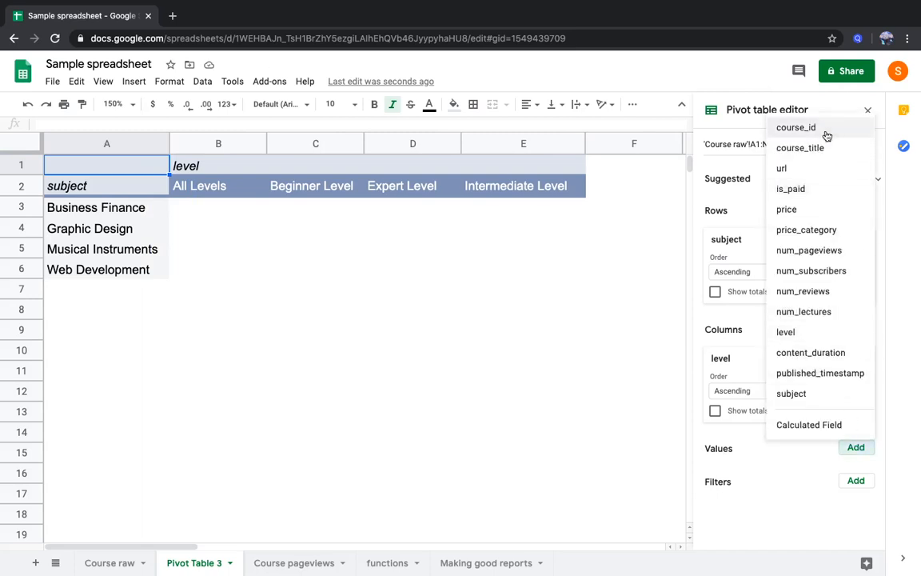
pyautogui.click(796, 128)
pyautogui.click(744, 510)
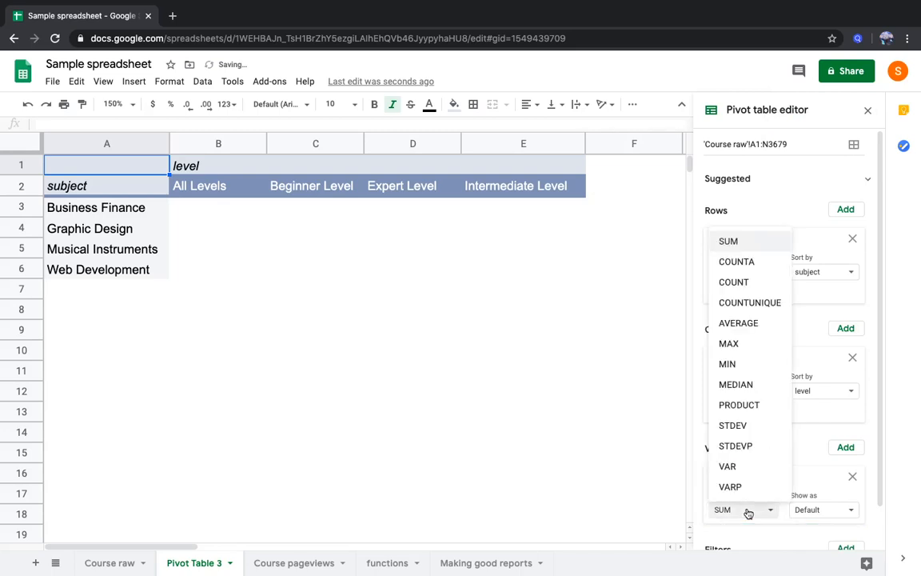
pyautogui.click(758, 302)
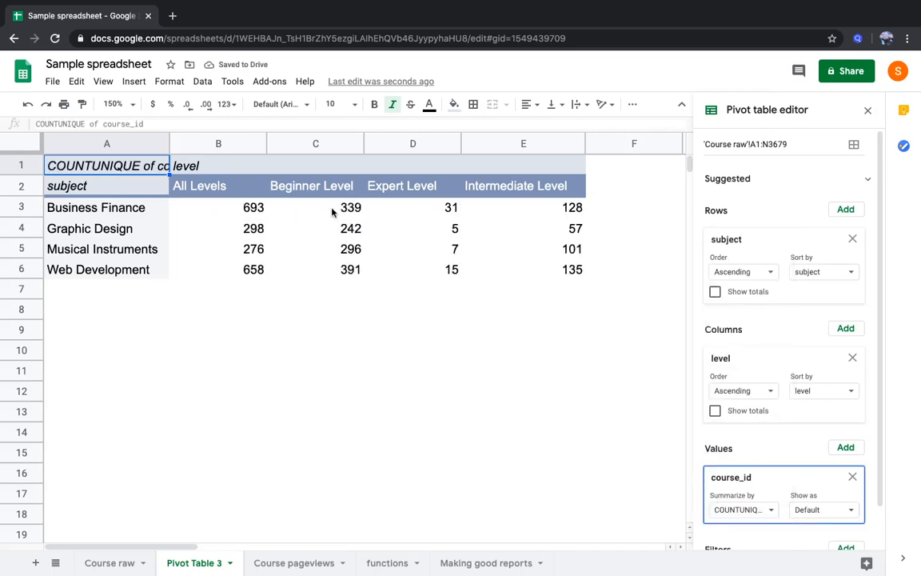
# Copy the pivot table range A2:E6, from the subject header to the last Web Development count
pyautogui.click(228, 209)
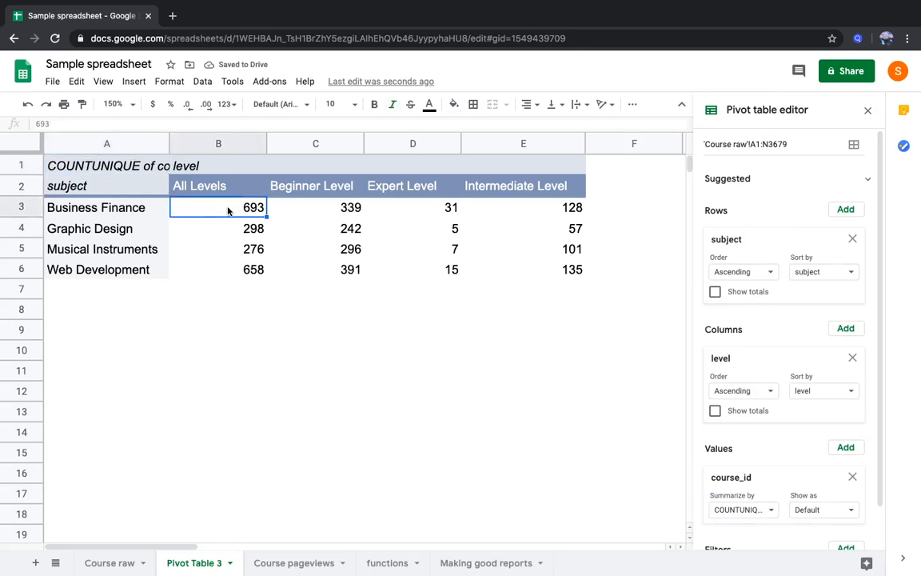
pyautogui.click(116, 181)
pyautogui.moveTo(193, 214); pyautogui.dragTo(535, 266)
pyautogui.press('super+c')
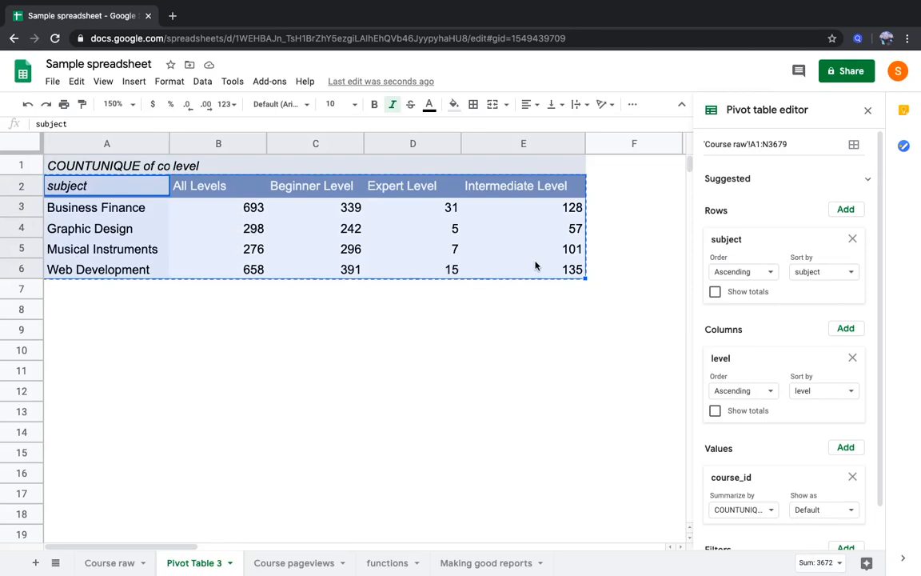
# Add a new sheet after the Making good reports sheet and name it Reports
pyautogui.click(480, 558)
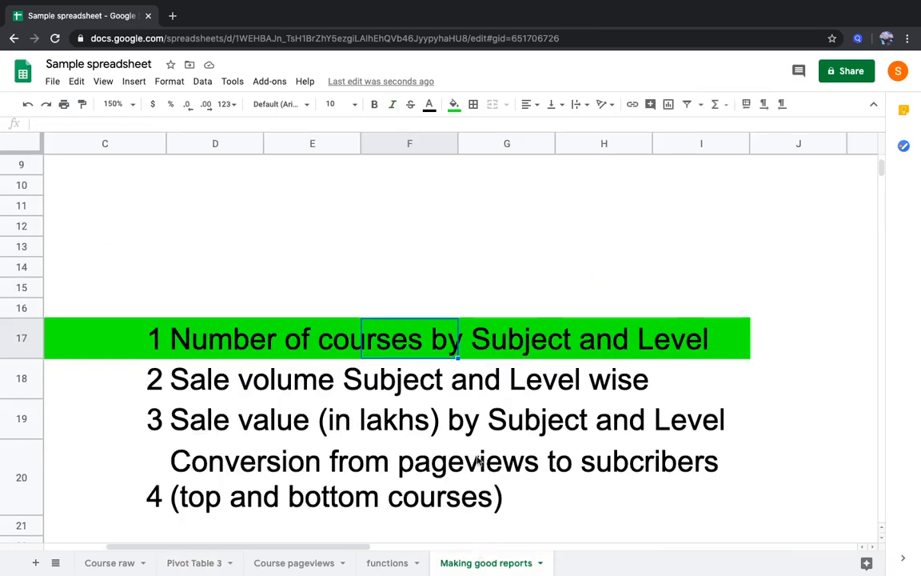
pyautogui.scroll(-5, 477, 460)
pyautogui.hscroll(-1, 477, 460)
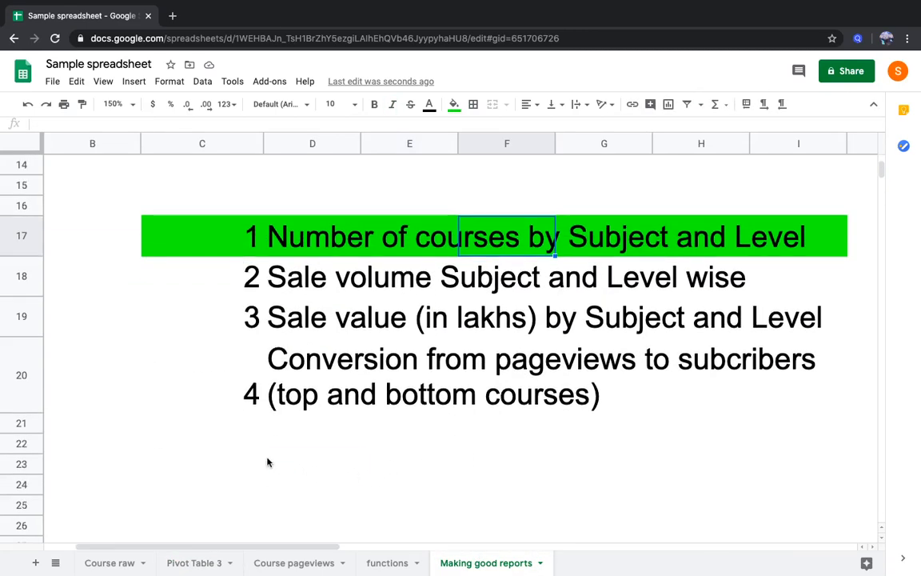
pyautogui.click(268, 462)
pyautogui.click(245, 468)
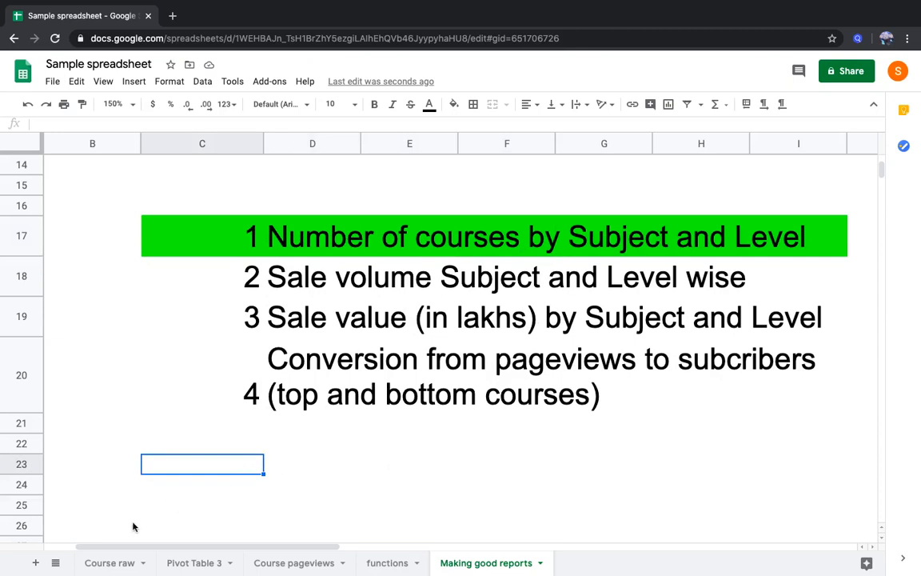
pyautogui.click(35, 562)
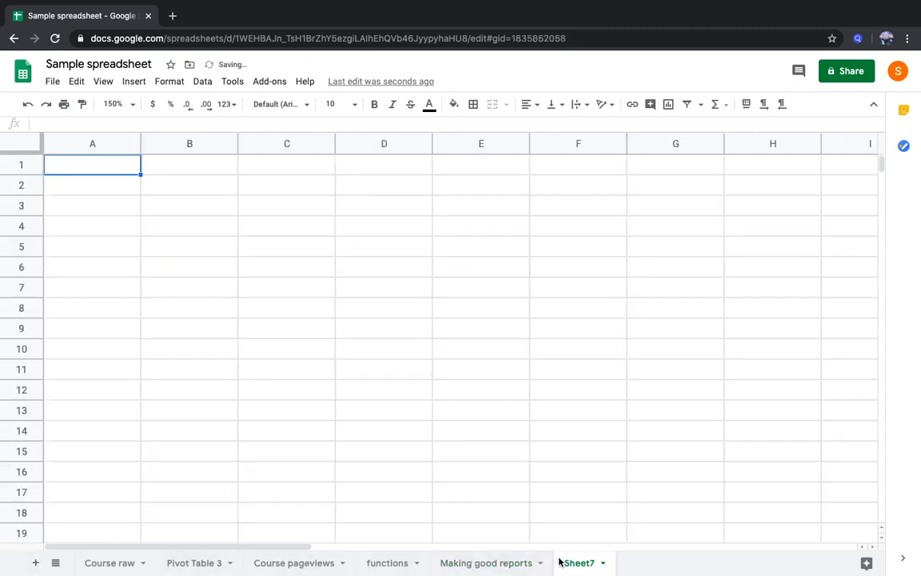
pyautogui.doubleClick(572, 563)
pyautogui.write('Reports')
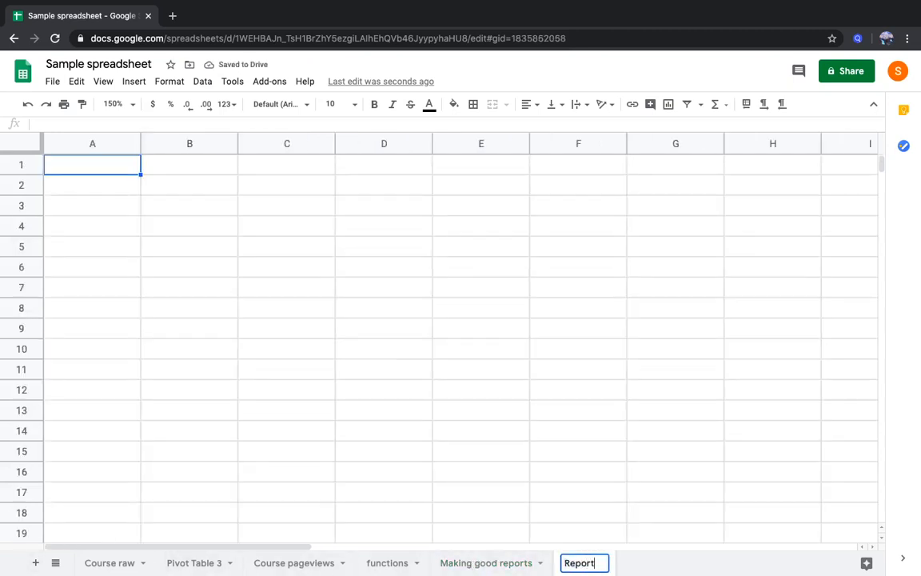
# Paste the copied pivot table as values only, starting at B2 of the Reports sheet
pyautogui.click(152, 185)
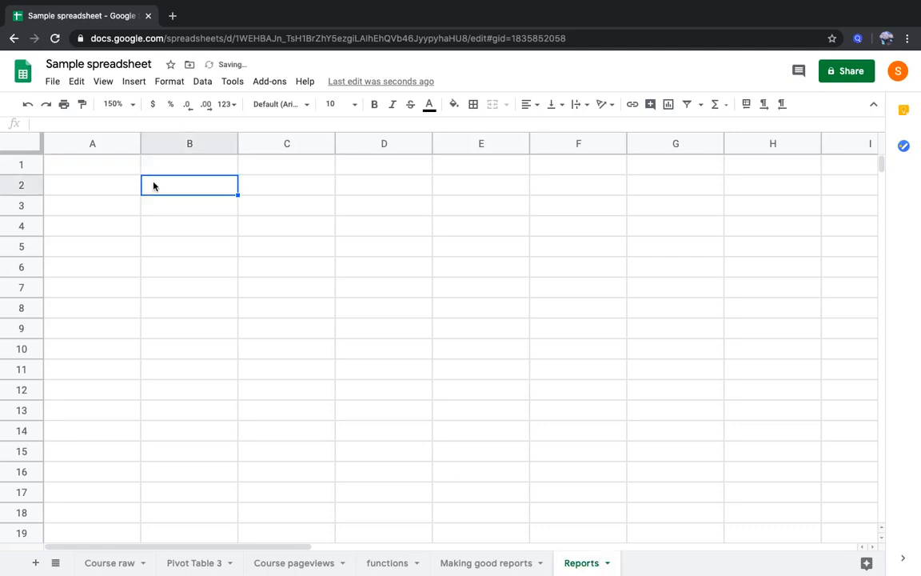
pyautogui.rightClick(150, 183)
pyautogui.moveTo(196, 184)
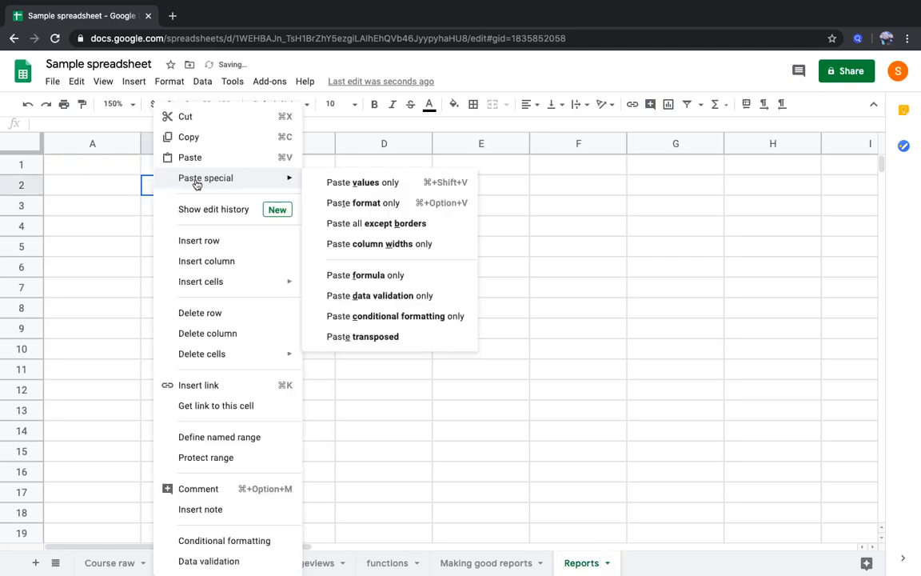
pyautogui.click(351, 182)
# Enter the heading "Question 1" in B1, above the pasted table
pyautogui.click(199, 168)
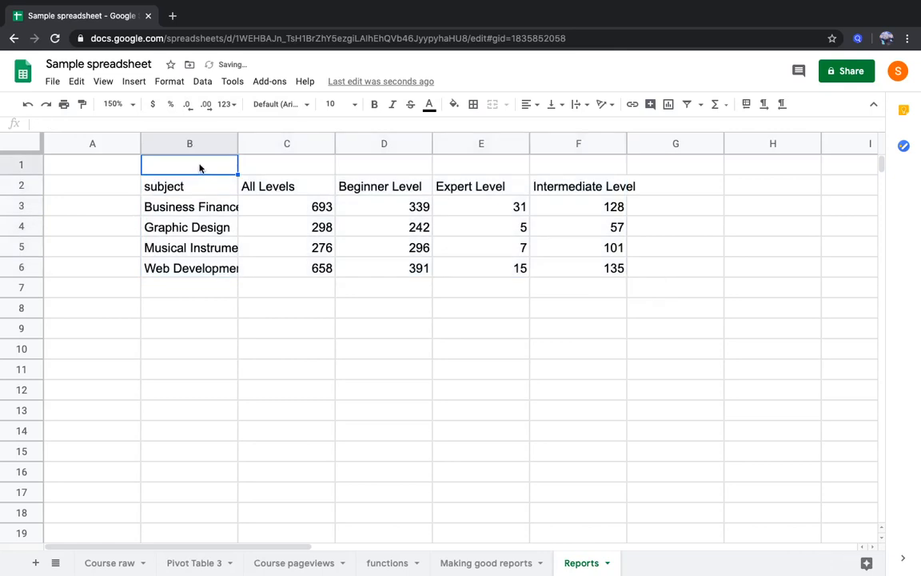
pyautogui.write('Q')
pyautogui.press('BackSpace')
pyautogui.press('Escape')
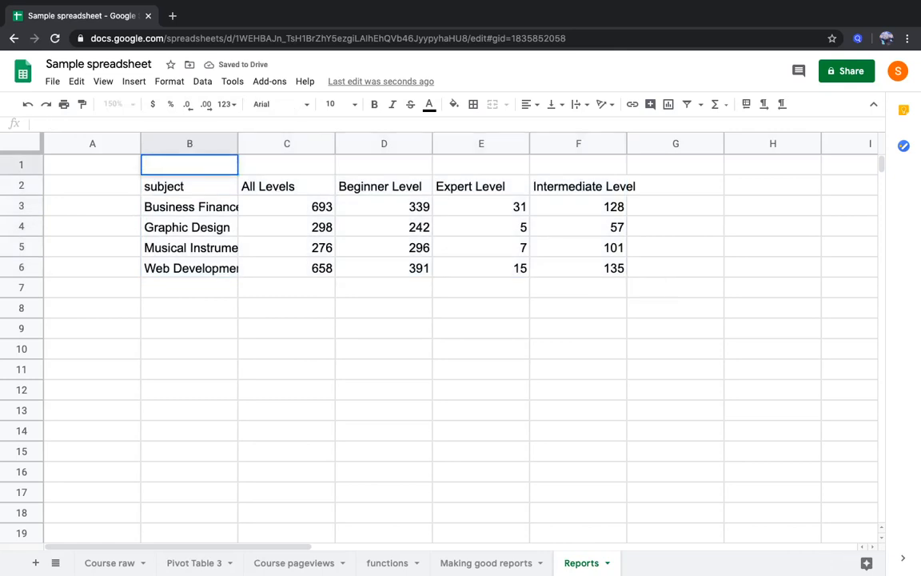
pyautogui.write('Question 1')
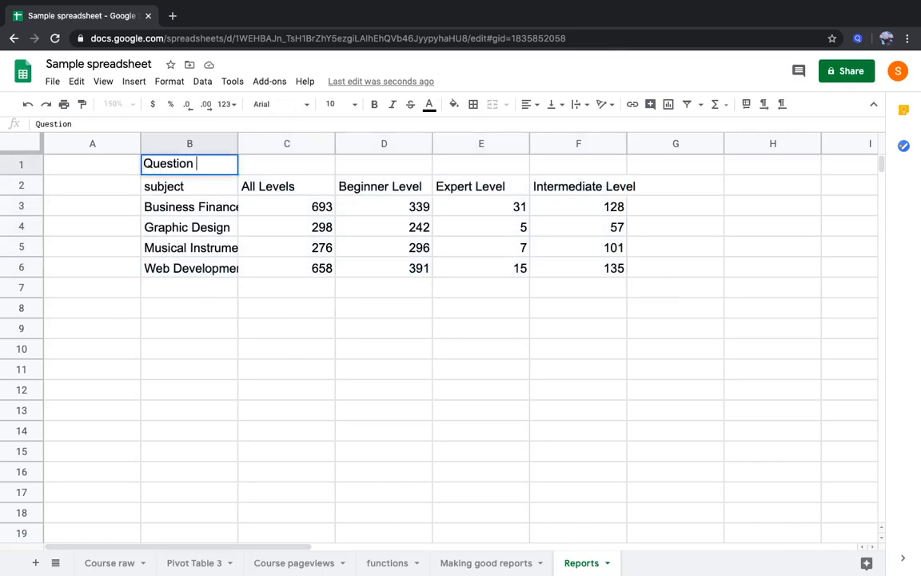
pyautogui.press('Return')
# Fit the width of column B on the Reports sheet to the subject names in the pasted table
pyautogui.hotkey('shift', 'Right')
pyautogui.hotkey('shift', 'Right')
pyautogui.hotkey('shift', 'Right')
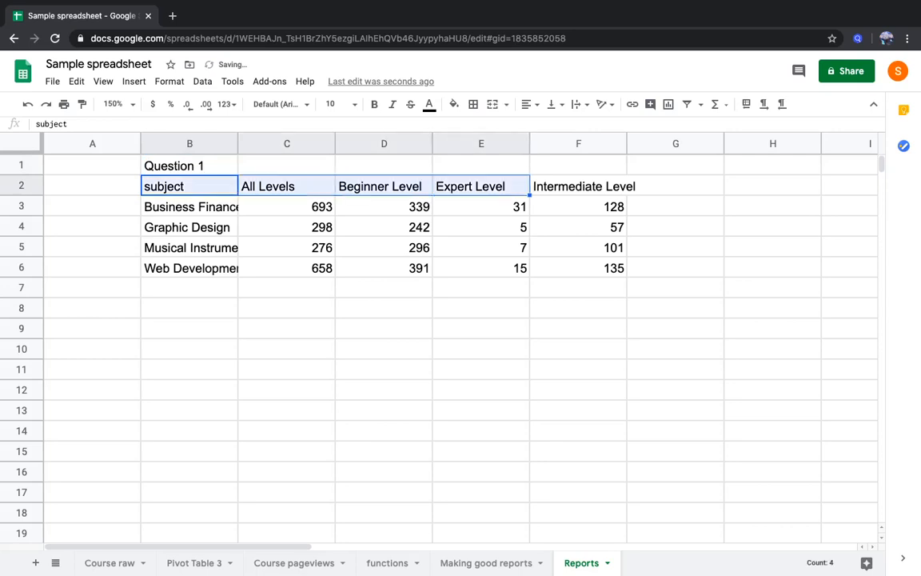
pyautogui.hotkey('shift', 'Down')
pyautogui.hotkey('shift', 'Down')
pyautogui.hotkey('shift', 'Down')
pyautogui.hotkey('shift', 'Down')
pyautogui.hotkey('shift', 'Right')
pyautogui.hotkey('shift', 'Right')
pyautogui.hotkey('shift', 'Left')
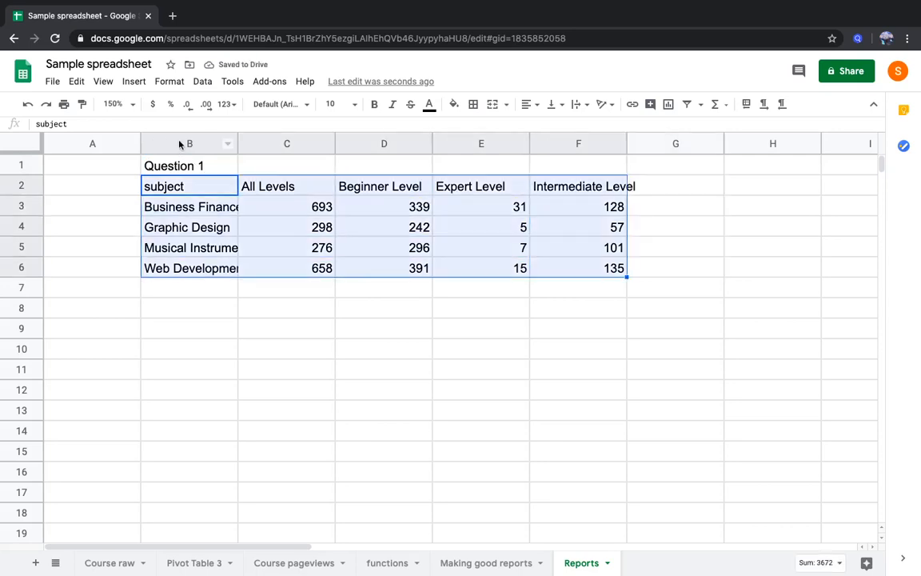
pyautogui.doubleClick(237, 144)
pyautogui.click(240, 242)
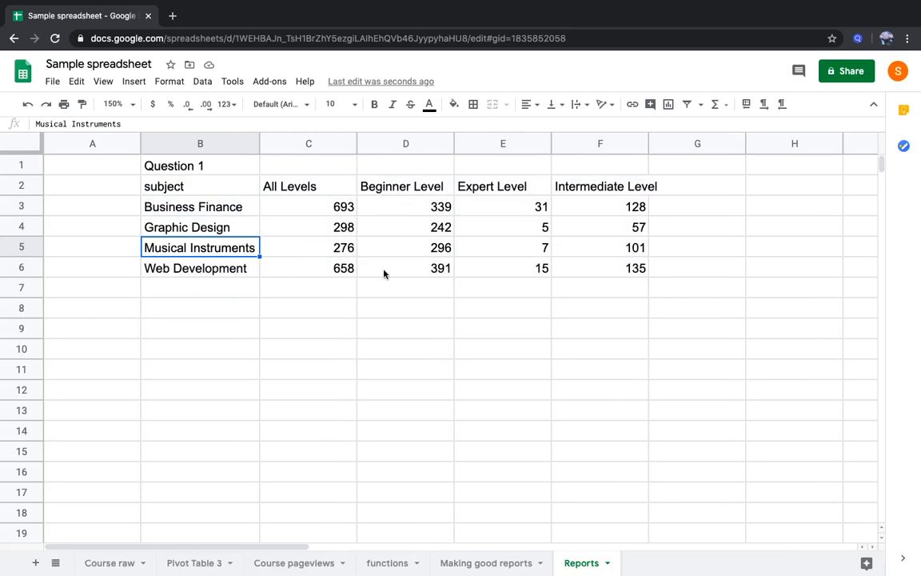
# Examine the course counts in the Question 1 table by level and by subject, including the Musical Instruments and Web Development rows
pyautogui.moveTo(512, 216); pyautogui.dragTo(514, 273)
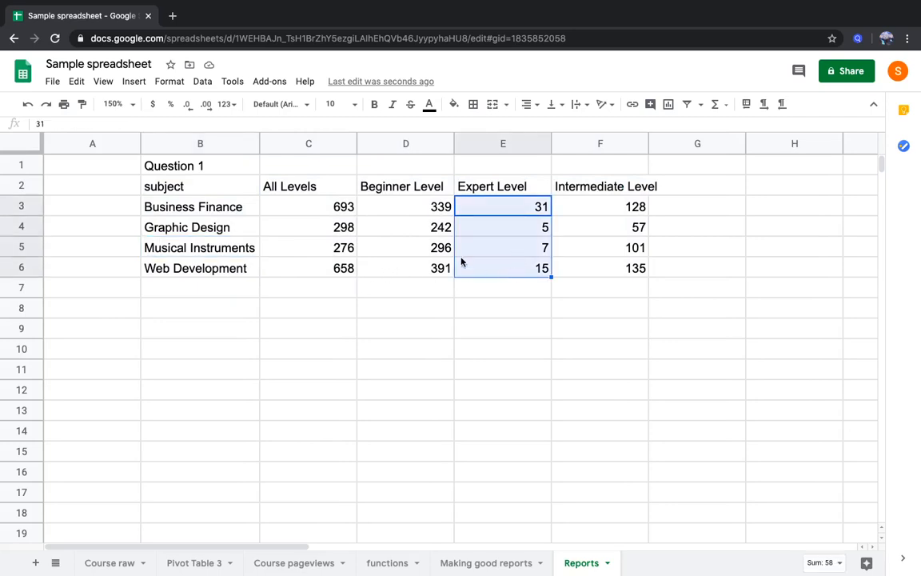
pyautogui.moveTo(341, 206); pyautogui.dragTo(340, 270)
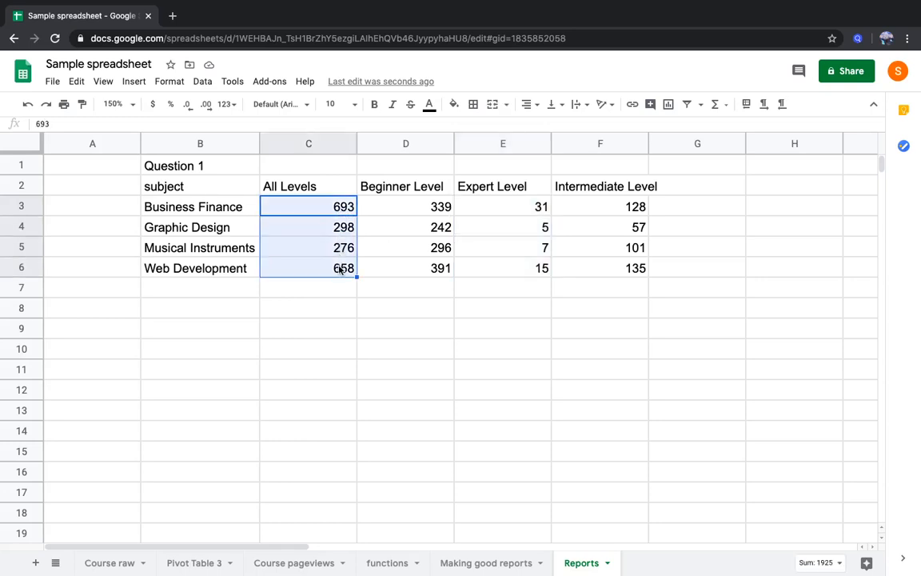
pyautogui.click(320, 271)
pyautogui.click(343, 249)
pyautogui.moveTo(344, 252); pyautogui.dragTo(588, 257)
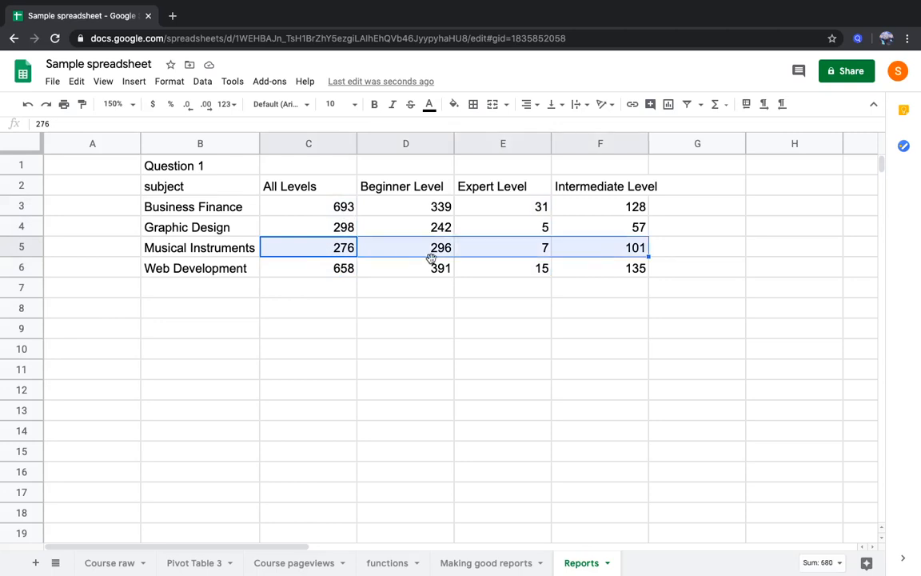
pyautogui.click(331, 271)
pyautogui.moveTo(366, 277); pyautogui.dragTo(386, 281)
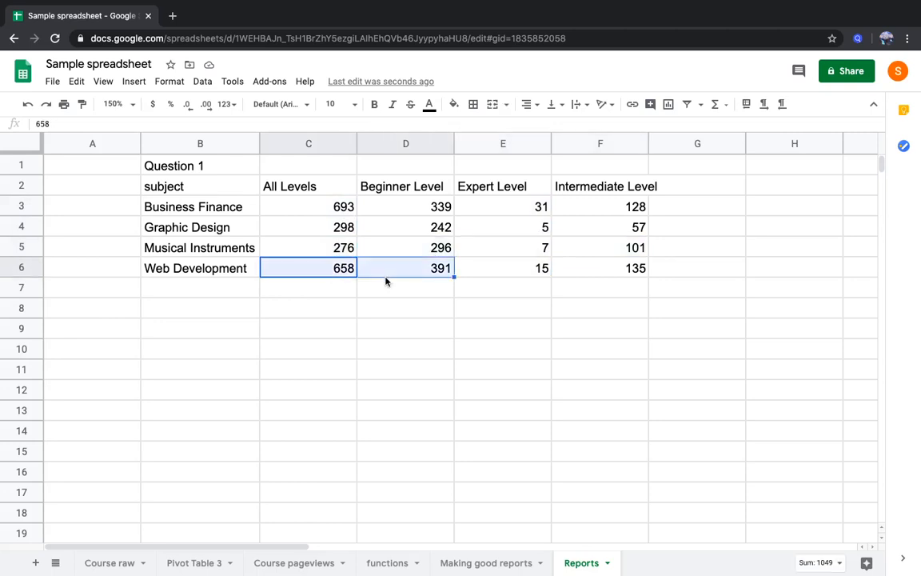
pyautogui.click(348, 209)
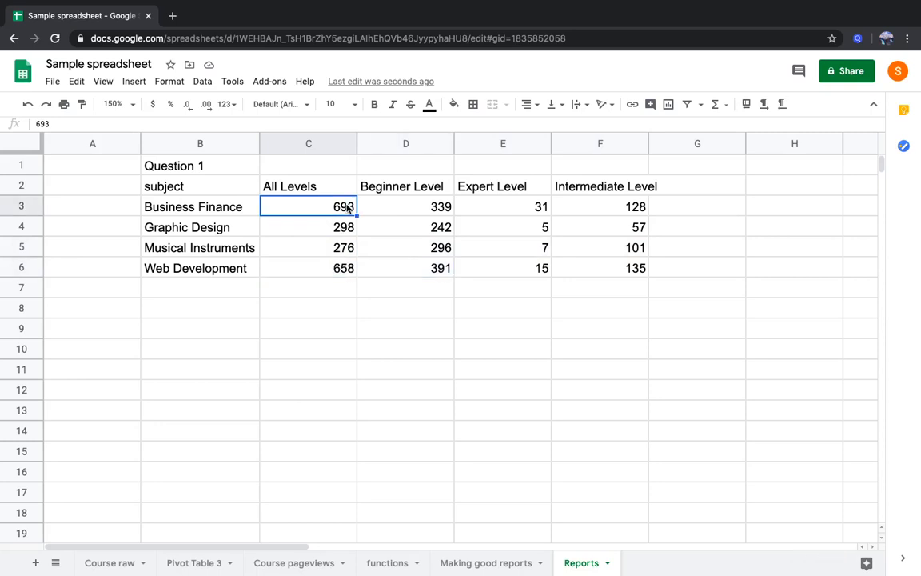
# Fill row C18:I18 of the Making good reports sheet, "Sale volume Subject and Level wise", with green
pyautogui.click(494, 563)
pyautogui.click(222, 288)
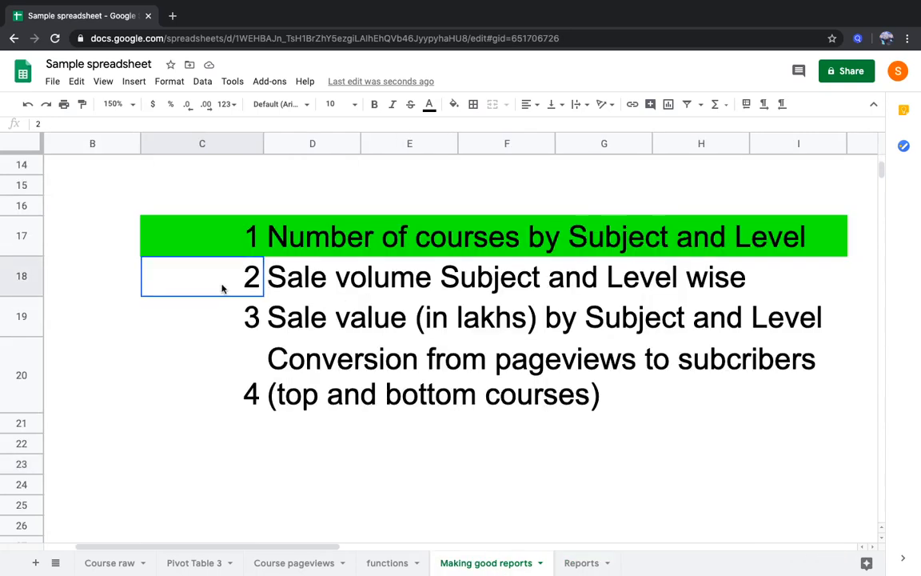
pyautogui.moveTo(223, 288); pyautogui.dragTo(768, 285)
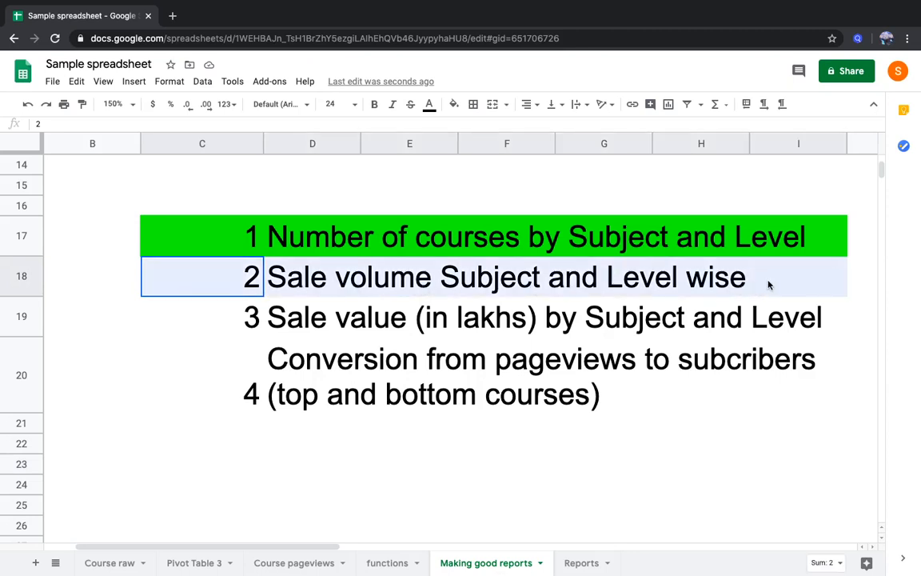
pyautogui.click(453, 104)
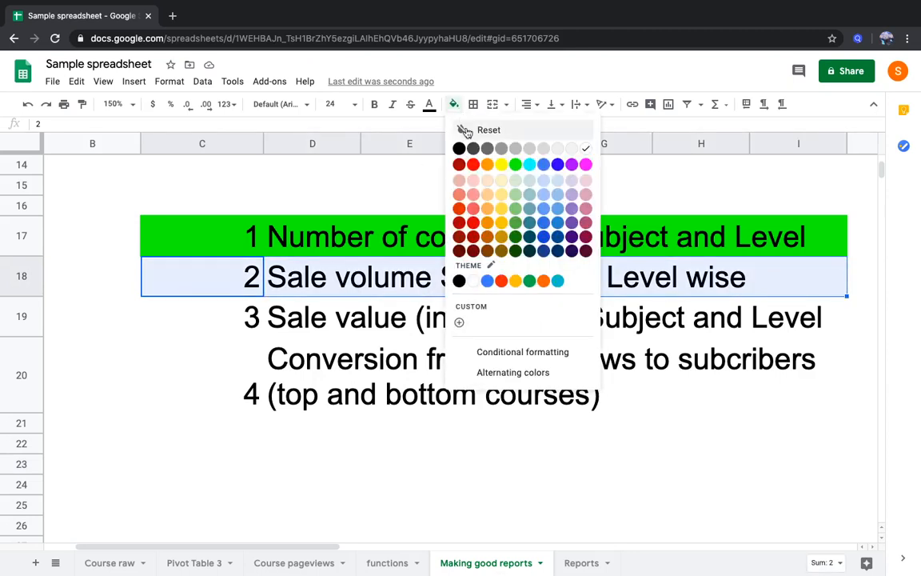
pyautogui.click(514, 164)
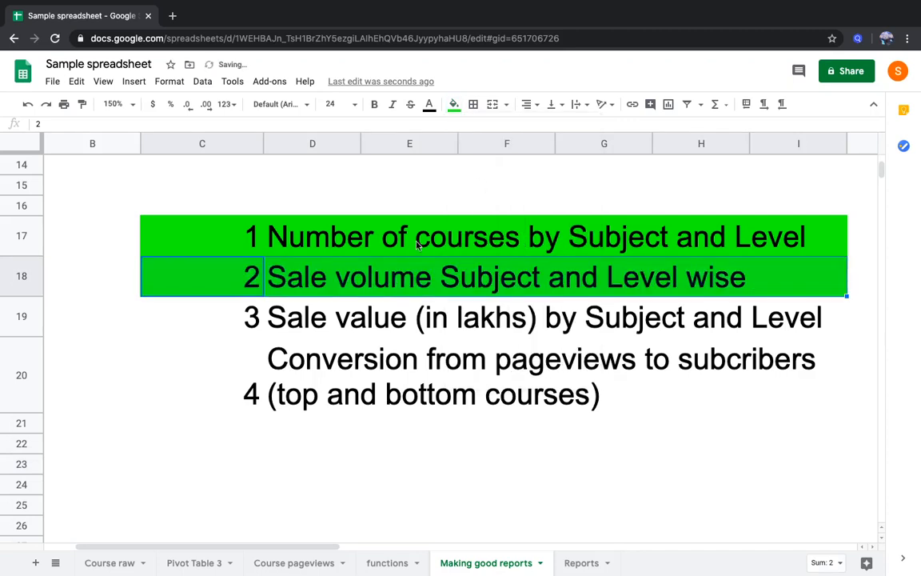
pyautogui.click(374, 222)
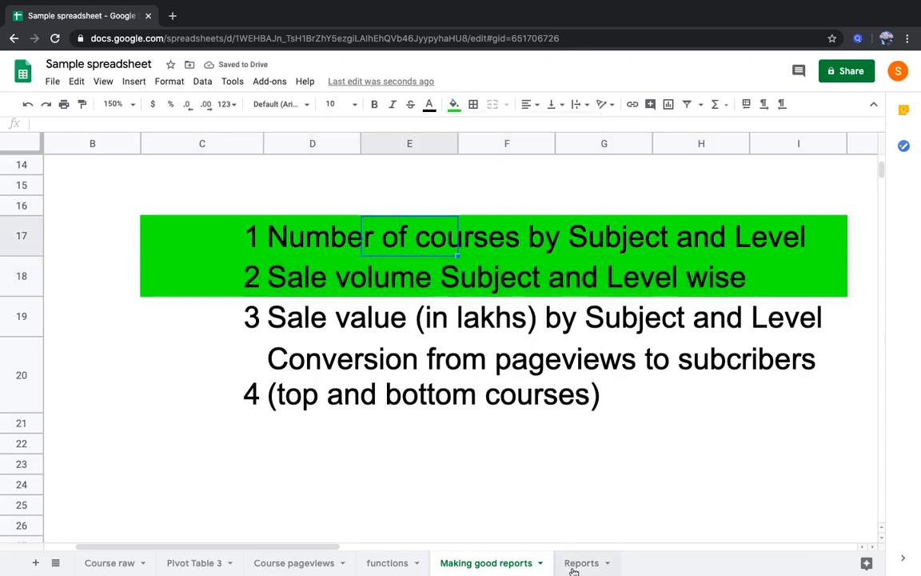
pyautogui.click(581, 563)
pyautogui.click(229, 201)
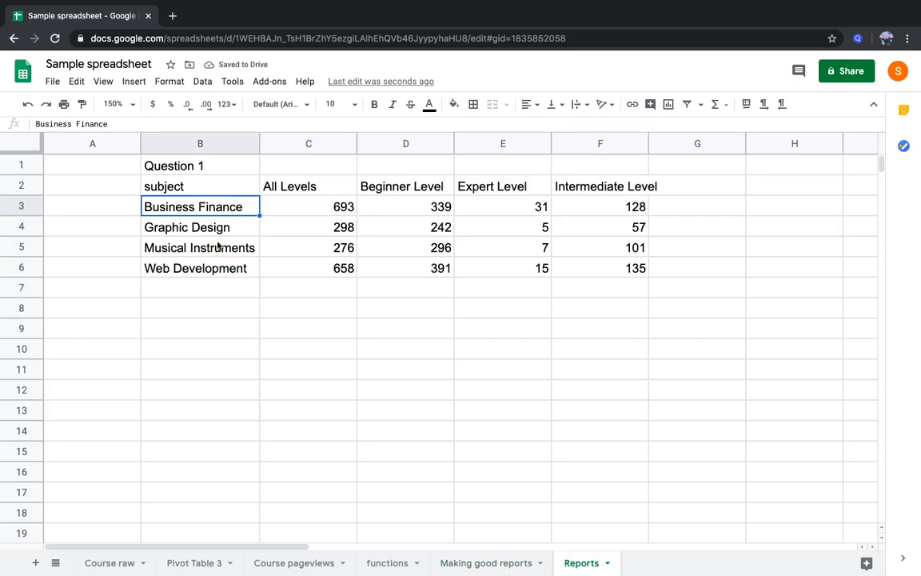
pyautogui.click(316, 207)
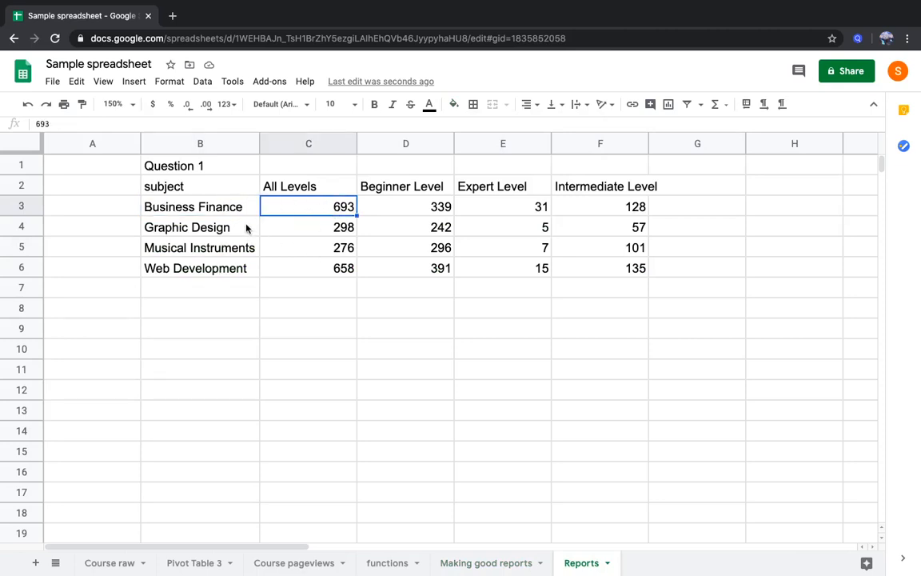
# Locate the num_subscribers column header on the Course raw sheet
pyautogui.click(124, 562)
pyautogui.click(541, 267)
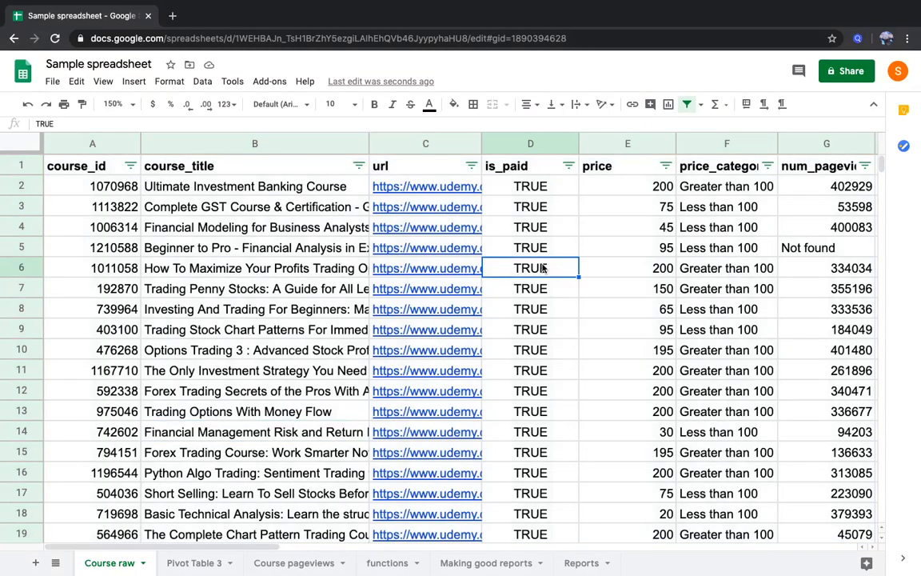
pyautogui.press('Up')
pyautogui.press('Right')
pyautogui.press('Right')
pyautogui.press('Right')
pyautogui.press('Right')
pyautogui.press('Right')
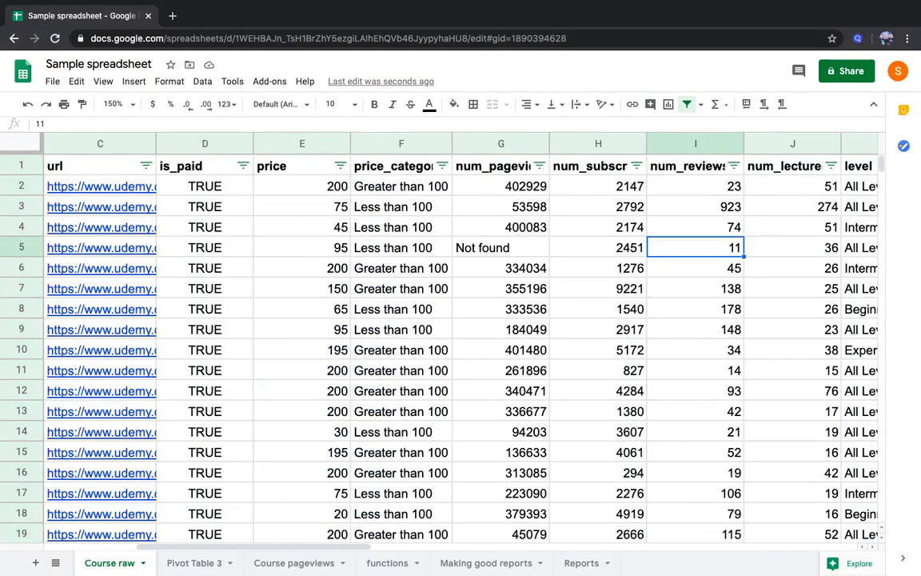
pyautogui.press('Left')
pyautogui.press('Right')
pyautogui.press('Left')
pyautogui.press('Up')
pyautogui.press('Up')
pyautogui.press('Up')
pyautogui.press('Up')
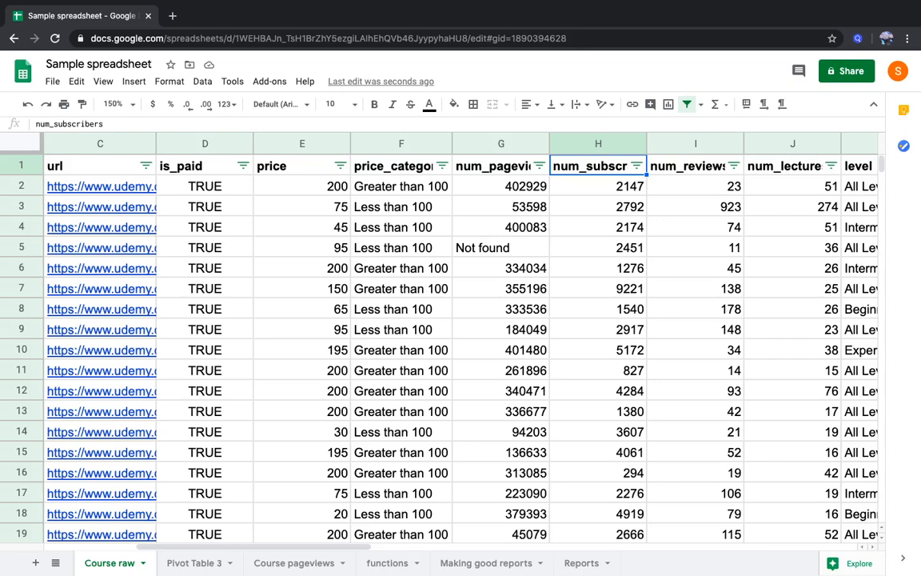
# Examine the first subscriber numbers beneath the num_subscribers header on the Course raw sheet
pyautogui.press('Down')
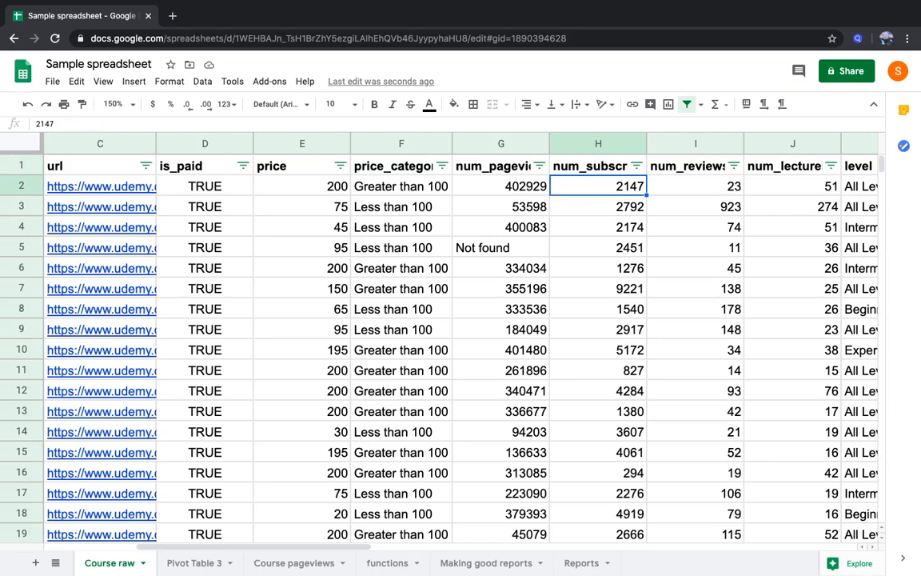
pyautogui.press('Left')
pyautogui.press('Left')
pyautogui.press('Right')
pyautogui.press('Right')
pyautogui.hotkey('shift', 'Down')
pyautogui.hotkey('shift', 'Down')
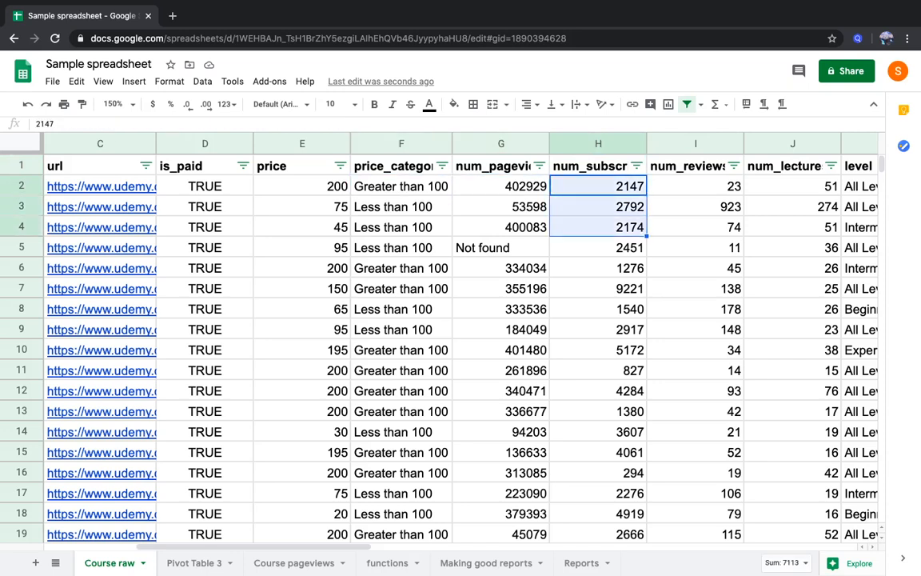
pyautogui.hotkey('shift', 'Down')
pyautogui.hotkey('shift', 'Down')
pyautogui.press('Up')
pyautogui.press('Down')
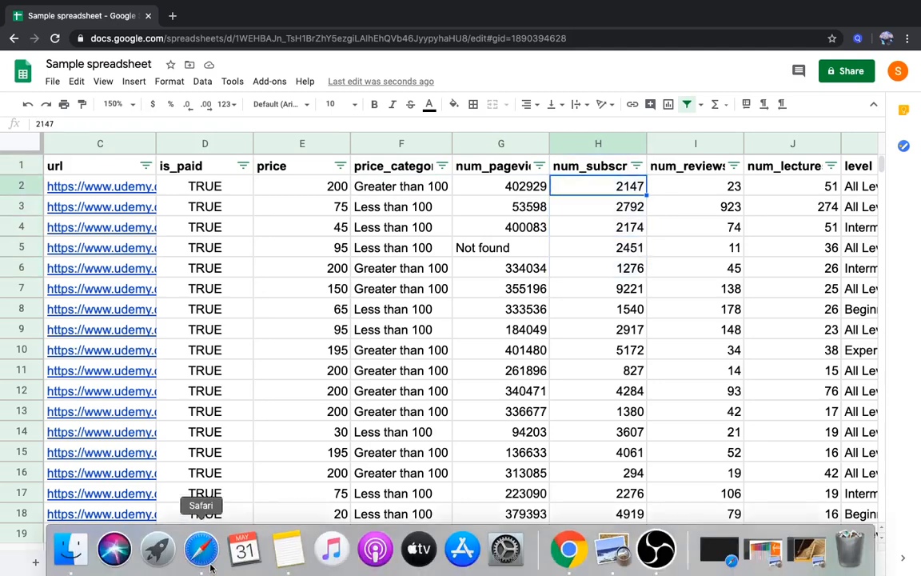
# Replace the course_id value in the Pivot Table 3 sheet with num_subscribers, summarized by SUM
pyautogui.click(208, 560)
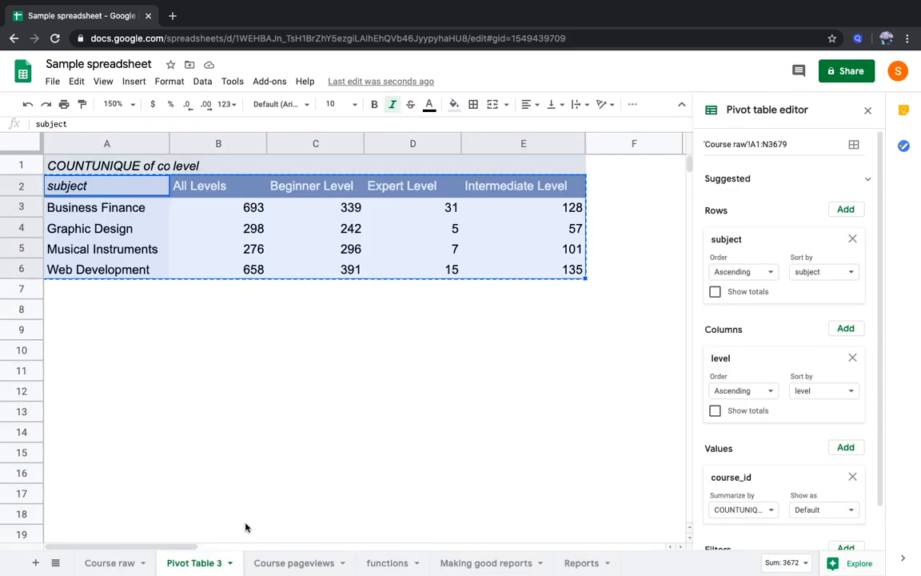
pyautogui.click(852, 478)
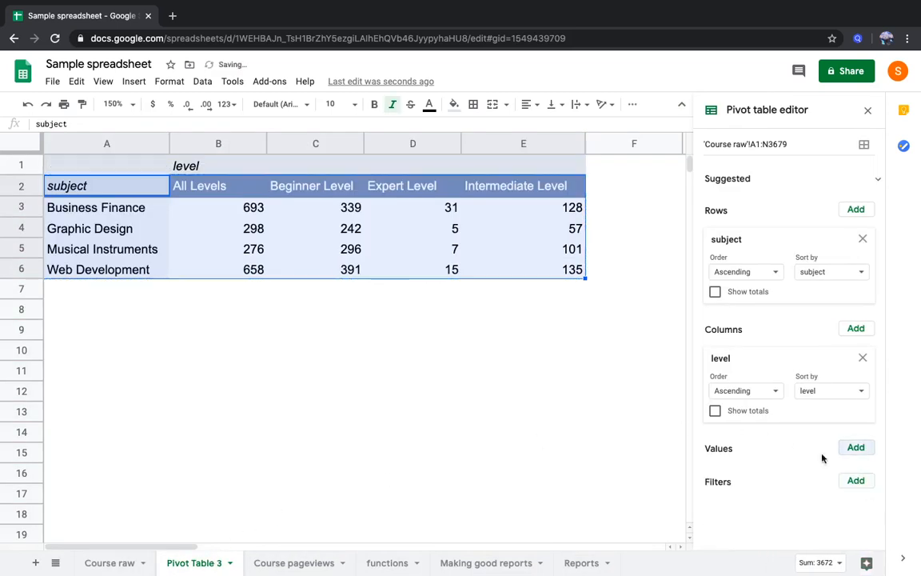
pyautogui.click(856, 448)
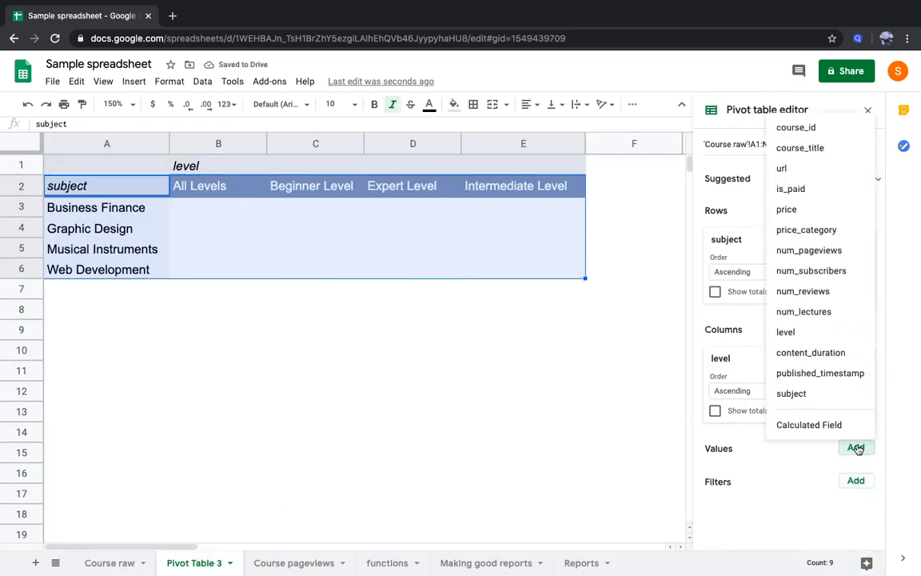
pyautogui.click(845, 273)
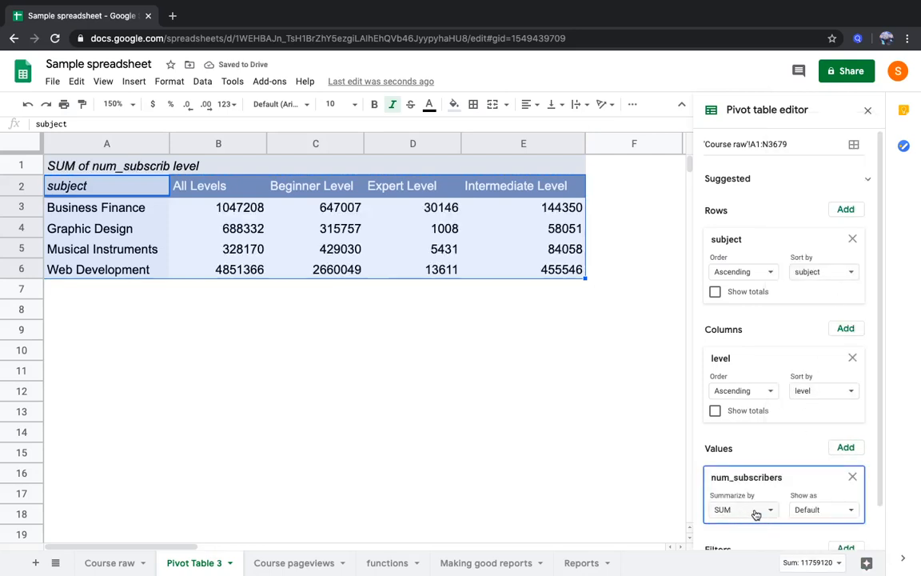
# Copy the pivot table range A2:E6 and paste it at B9 of the Reports sheet
pyautogui.click(208, 209)
pyautogui.moveTo(131, 191); pyautogui.dragTo(546, 270)
pyautogui.hotkey('ctrl', 'c')
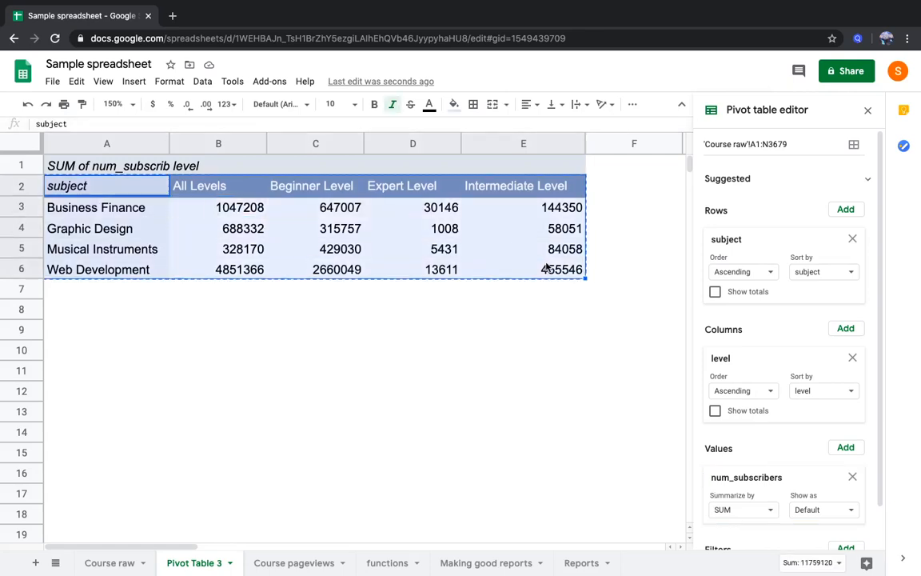
pyautogui.click(581, 562)
pyautogui.click(207, 327)
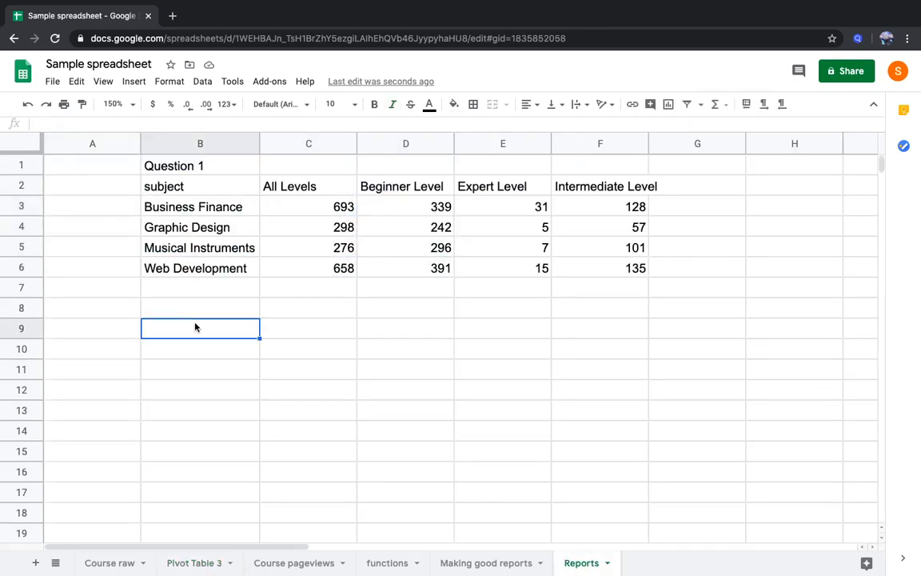
pyautogui.hotkey('ctrl', 'v')
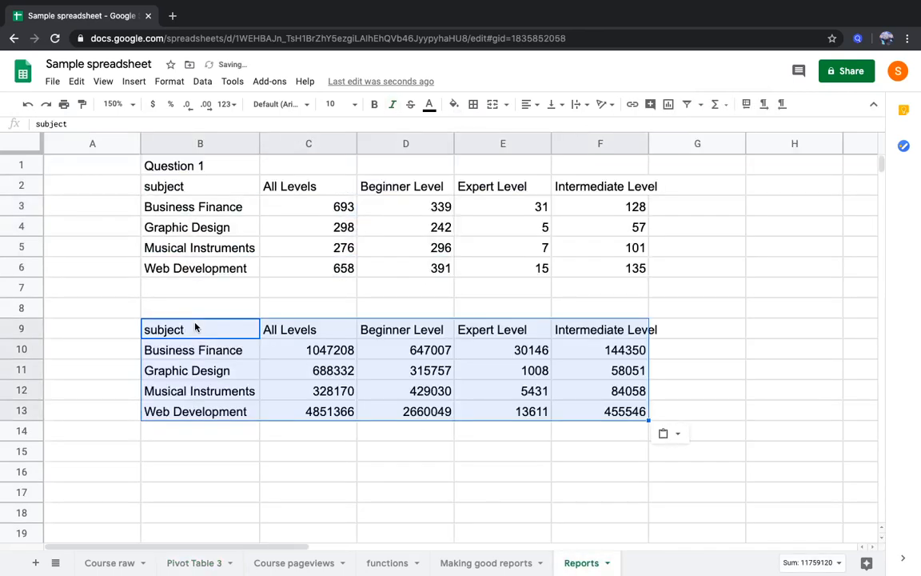
# Hide the gridlines of the Reports sheet and apply all borders to both tables, B2:F6 and B9:F13
pyautogui.click(103, 82)
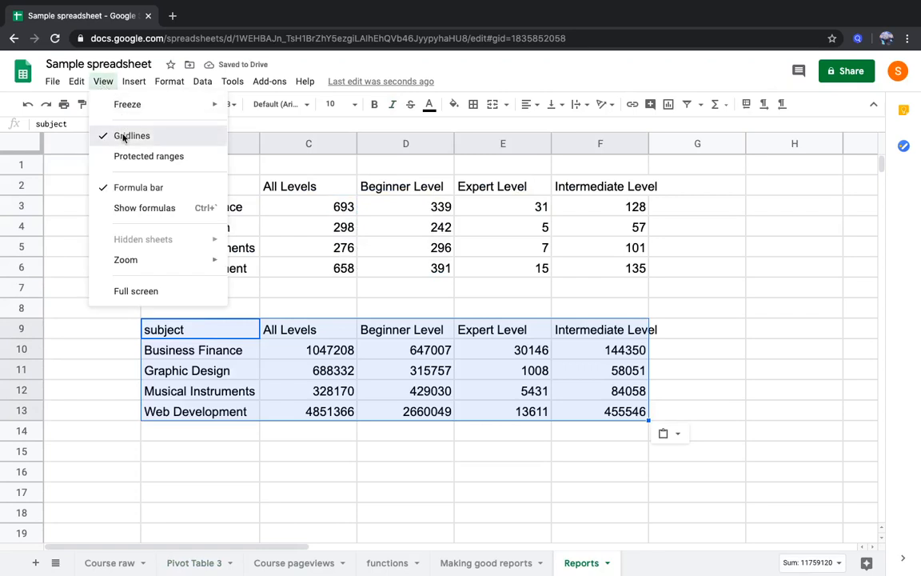
pyautogui.click(124, 135)
pyautogui.click(184, 184)
pyautogui.moveTo(276, 221); pyautogui.dragTo(584, 276)
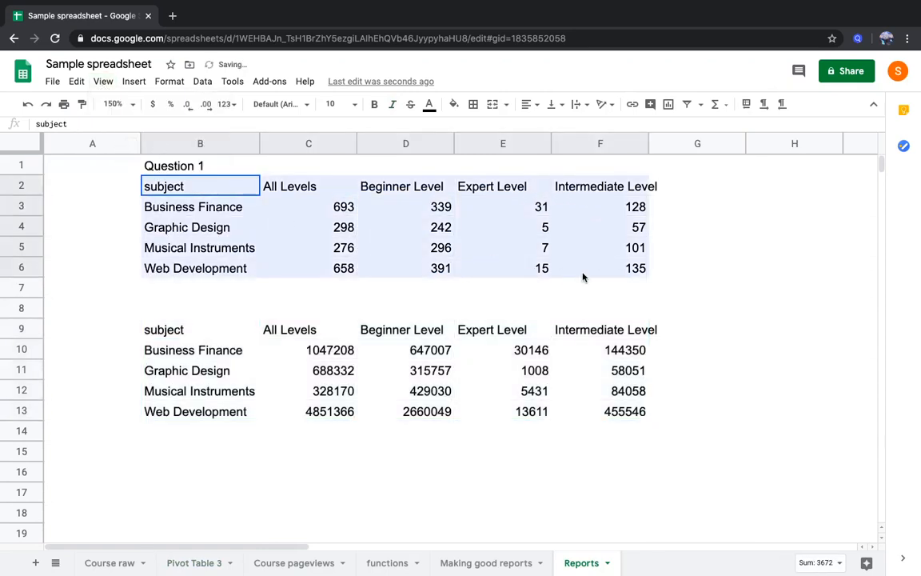
pyautogui.click(474, 106)
pyautogui.click(478, 128)
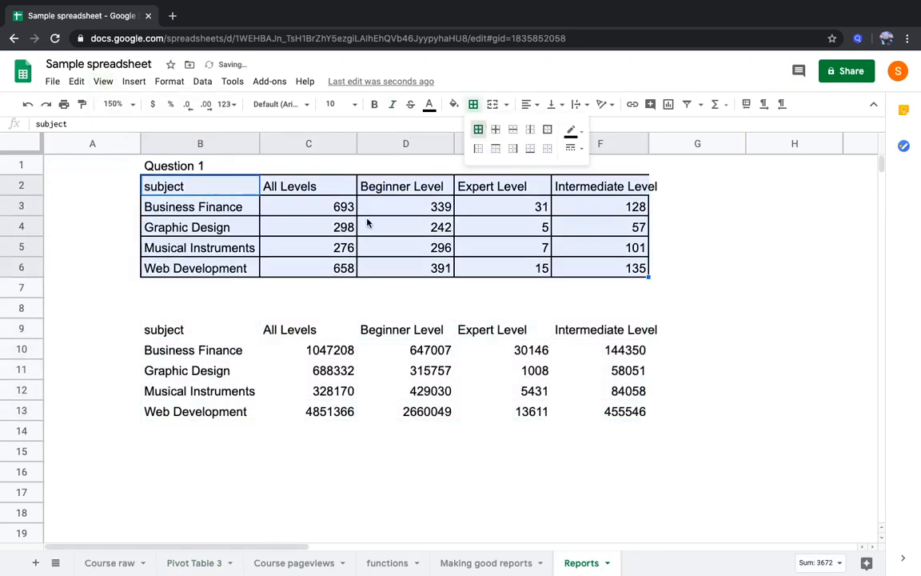
pyautogui.moveTo(202, 329); pyautogui.dragTo(616, 409)
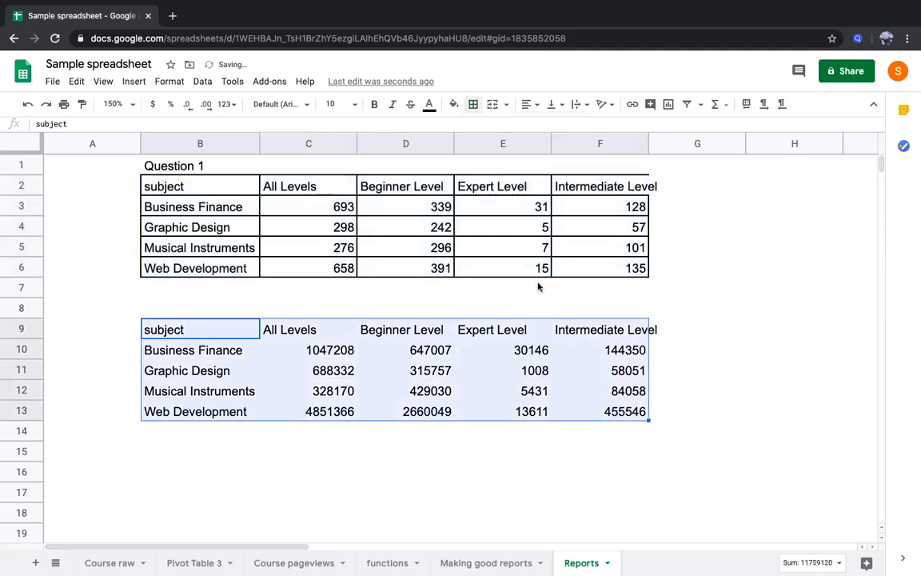
pyautogui.click(473, 105)
pyautogui.click(478, 129)
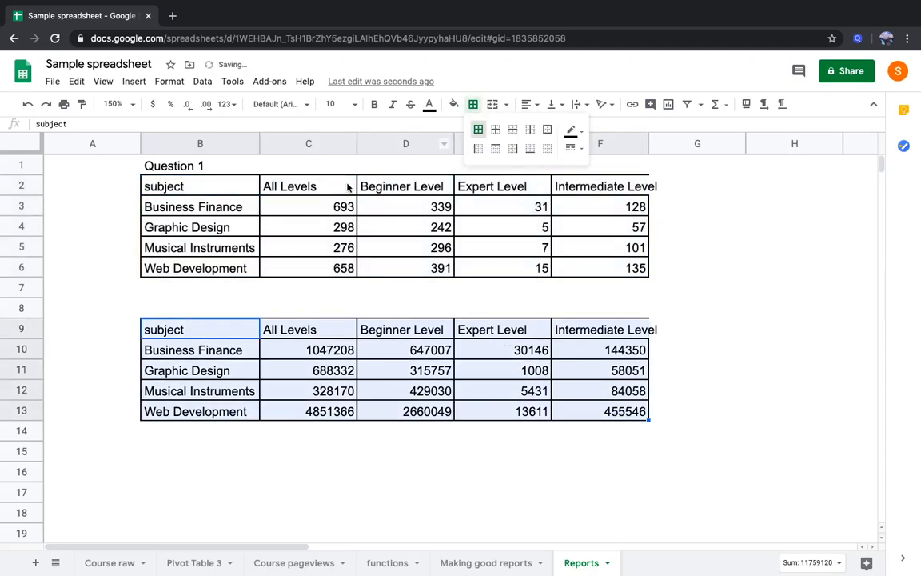
# Enter the heading "Question 3" in B8, above the second table
pyautogui.click(196, 309)
pyautogui.write('Que')
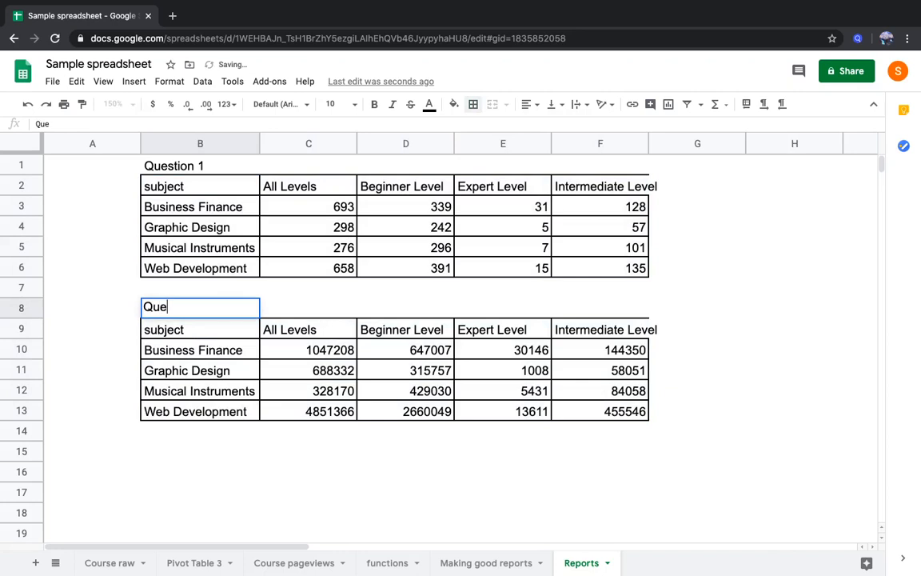
pyautogui.write('stion 3')
pyautogui.press('Return')
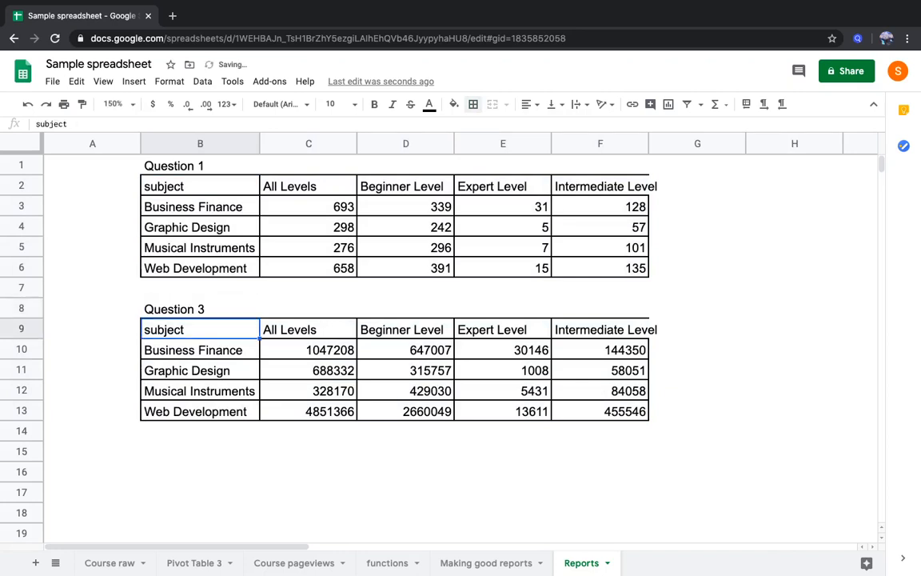
# Change the heading above the second table, in B8, to "Question 2"
pyautogui.press('Up')
pyautogui.press('Up')
pyautogui.press('Up')
pyautogui.press('Up')
pyautogui.press('Up')
pyautogui.press('Up')
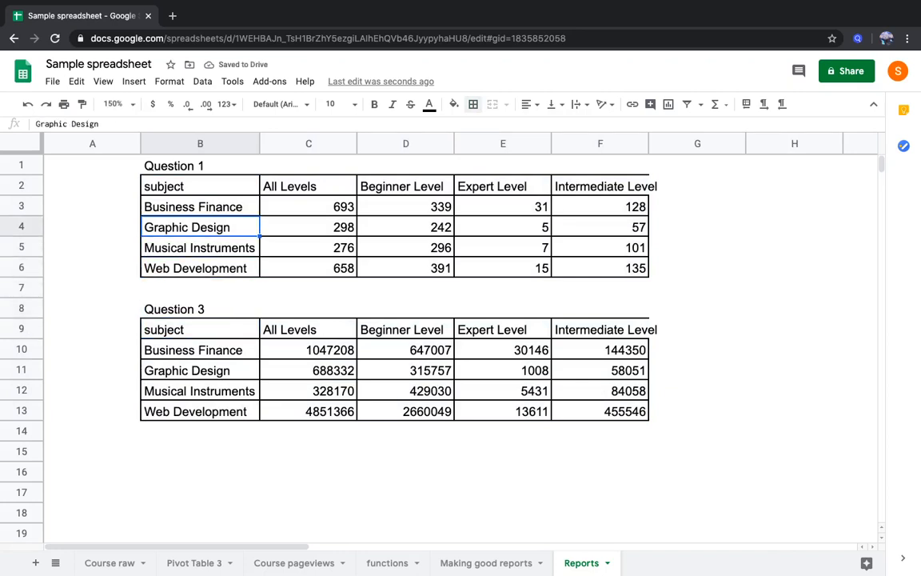
pyautogui.hotkey('shift', 'Down')
pyautogui.hotkey('shift', 'Down')
pyautogui.hotkey('shift', 'Down')
pyautogui.press('Down')
pyautogui.press('Down')
pyautogui.press('Down')
pyautogui.press('Down')
pyautogui.press('Down')
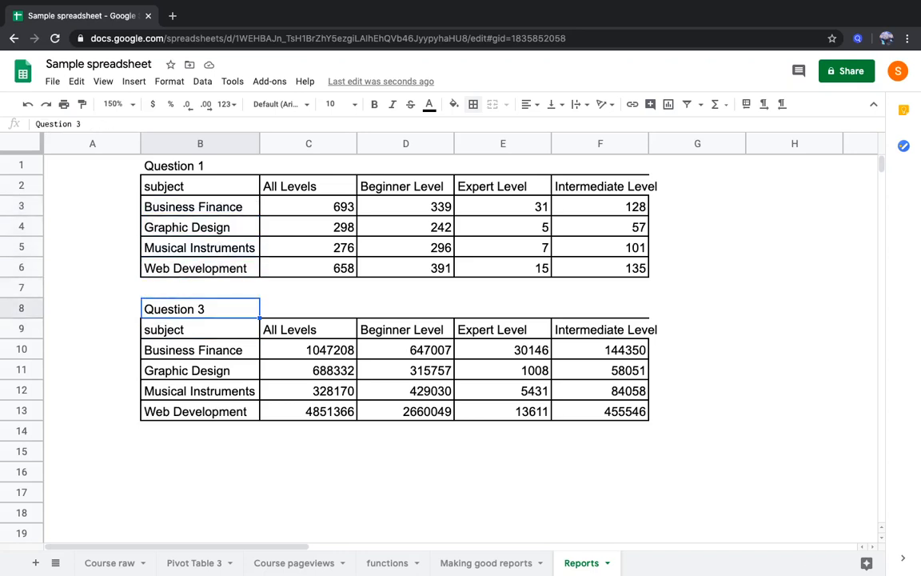
pyautogui.click(110, 119)
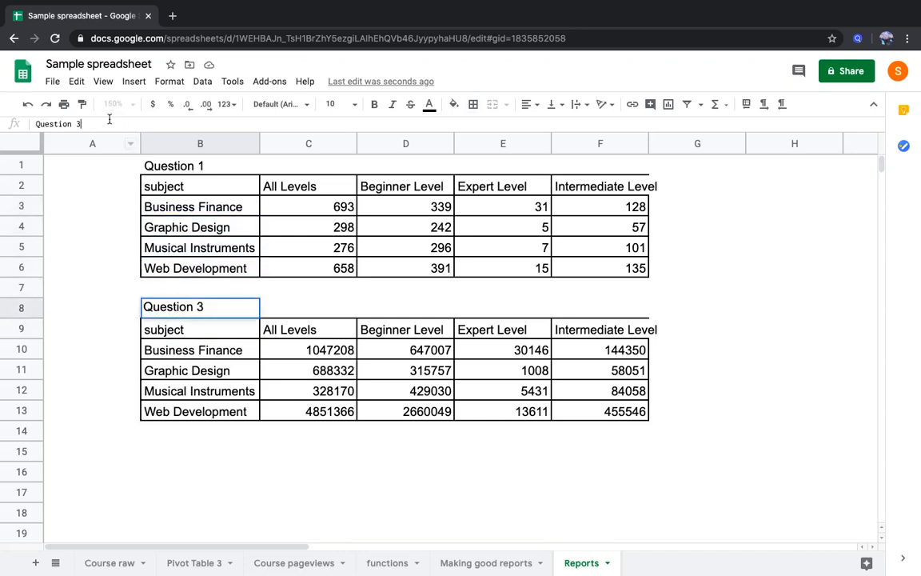
pyautogui.write('2')
pyautogui.press('Return')
pyautogui.press('Down')
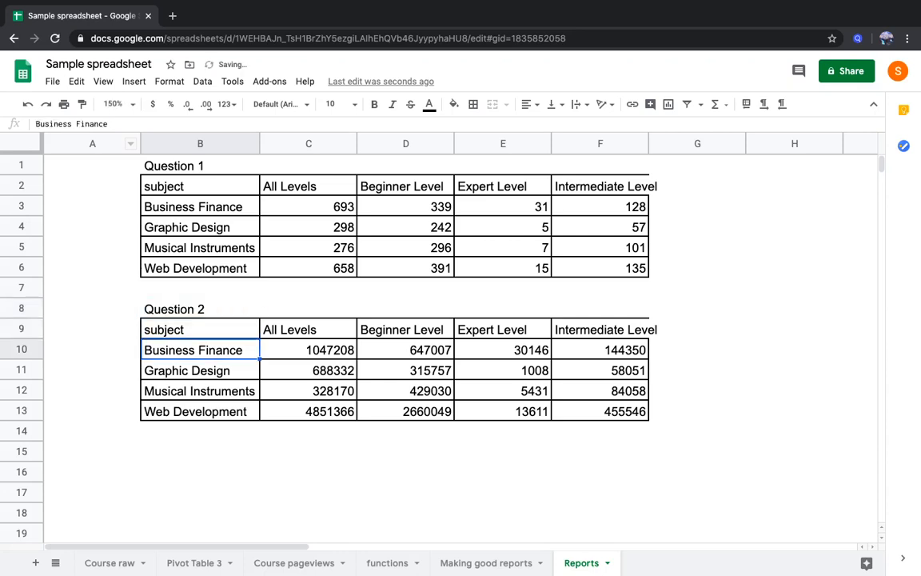
# Check the sums of the second table's level figures for Web Development, Business Finance and Musical Instruments
pyautogui.press('Right')
pyautogui.hotkey('shift', 'Down')
pyautogui.hotkey('shift', 'Down')
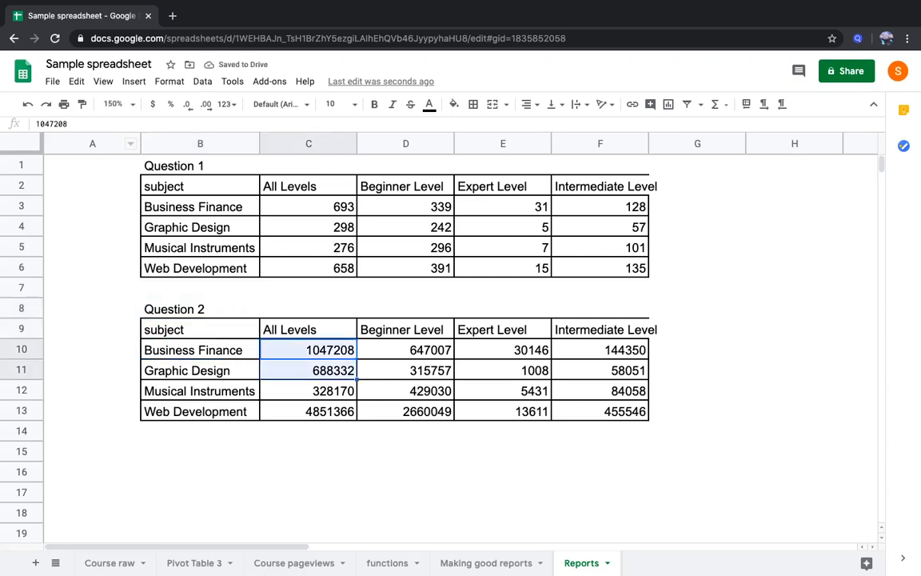
pyautogui.press('Down')
pyautogui.press('Down')
pyautogui.press('Down')
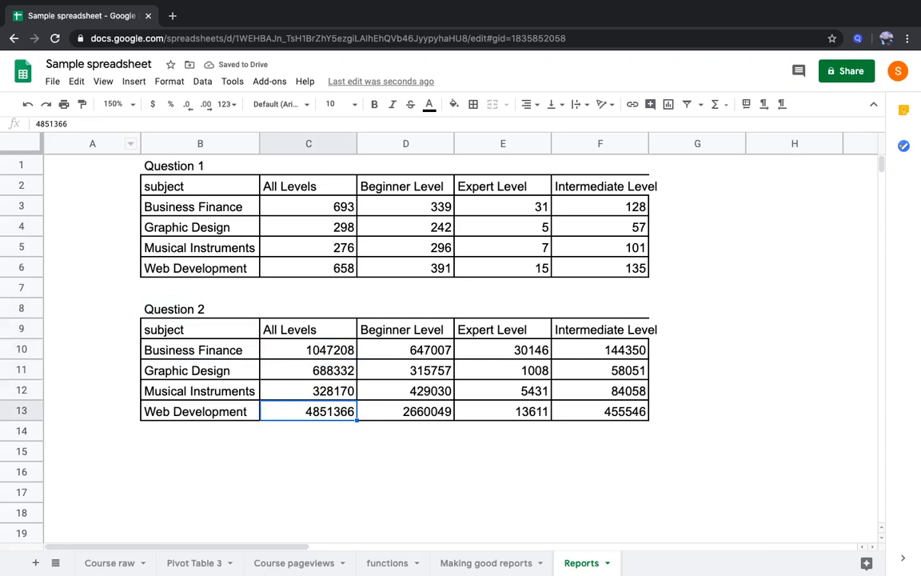
pyautogui.hotkey('shift', 'Right')
pyautogui.hotkey('shift', 'Right')
pyautogui.hotkey('shift', 'Right')
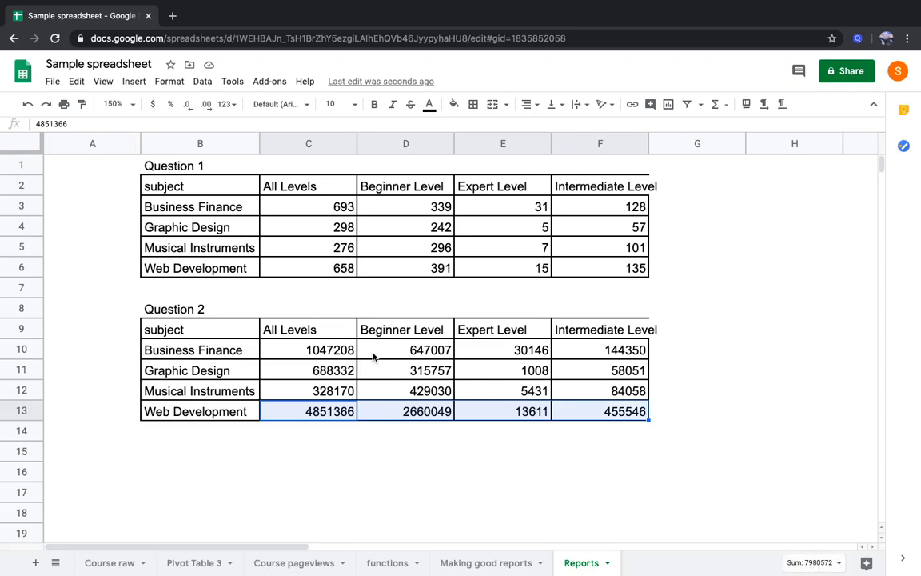
pyautogui.moveTo(342, 349); pyautogui.dragTo(571, 357)
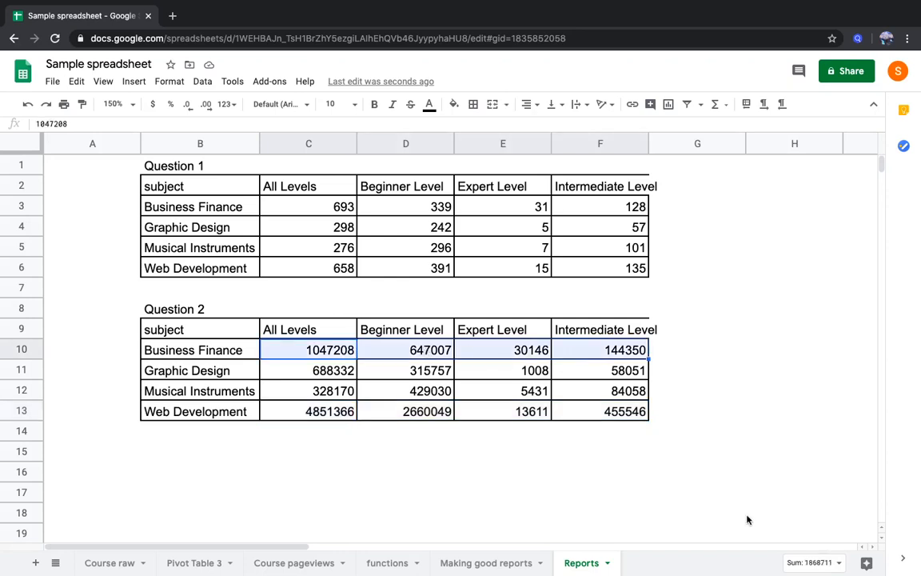
pyautogui.click(609, 413)
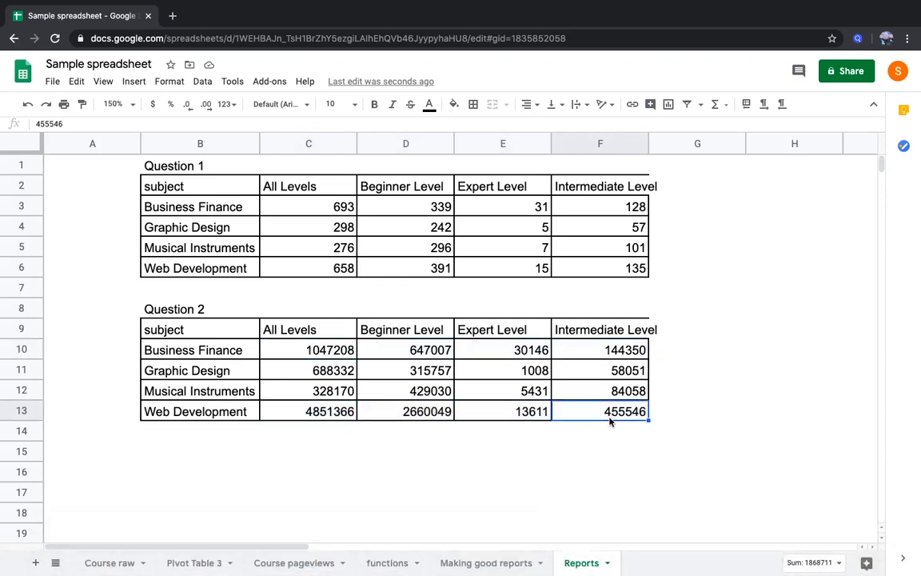
pyautogui.moveTo(353, 412); pyautogui.dragTo(599, 416)
pyautogui.moveTo(345, 394); pyautogui.dragTo(586, 392)
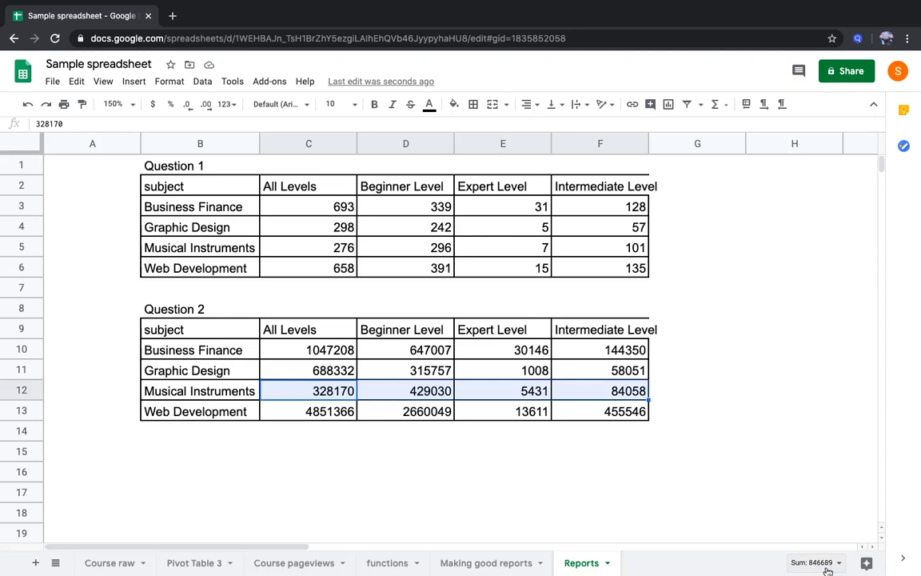
pyautogui.click(558, 409)
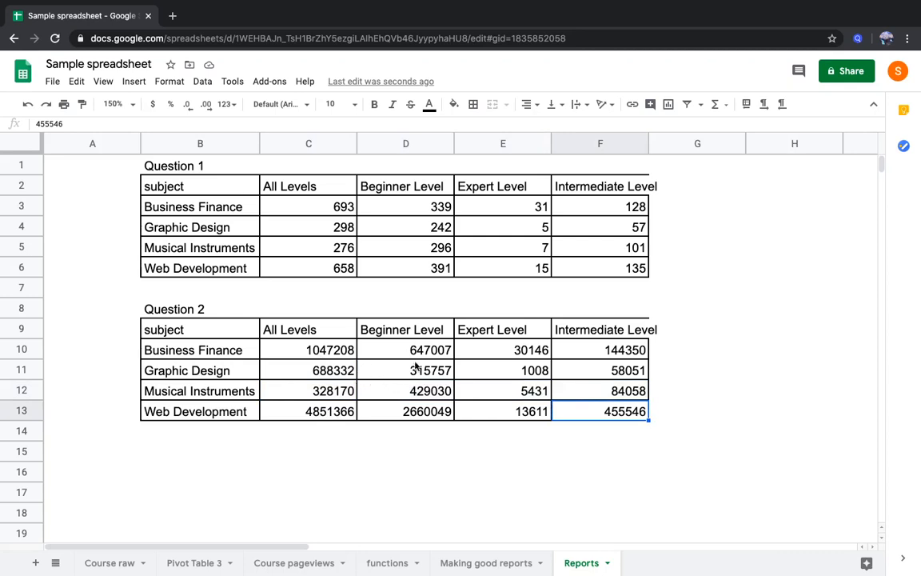
# Add the column header "Grand total" in G9 and apply all borders to G9:G13
pyautogui.click(679, 338)
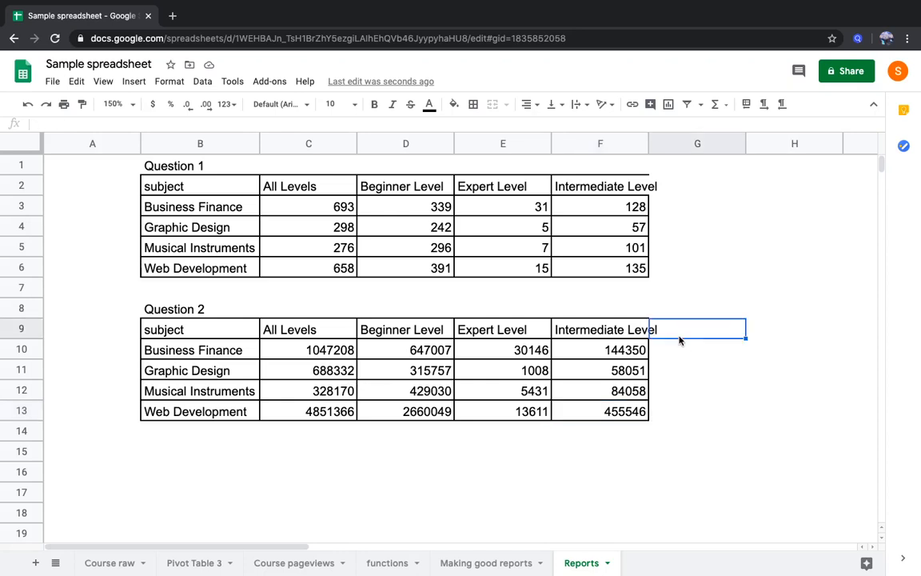
pyautogui.write('Gr')
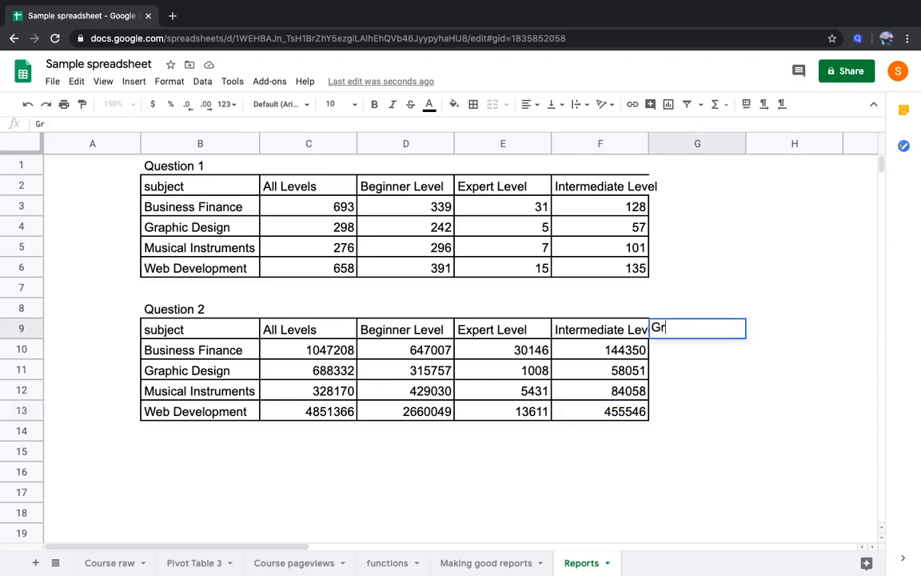
pyautogui.write('and tota')
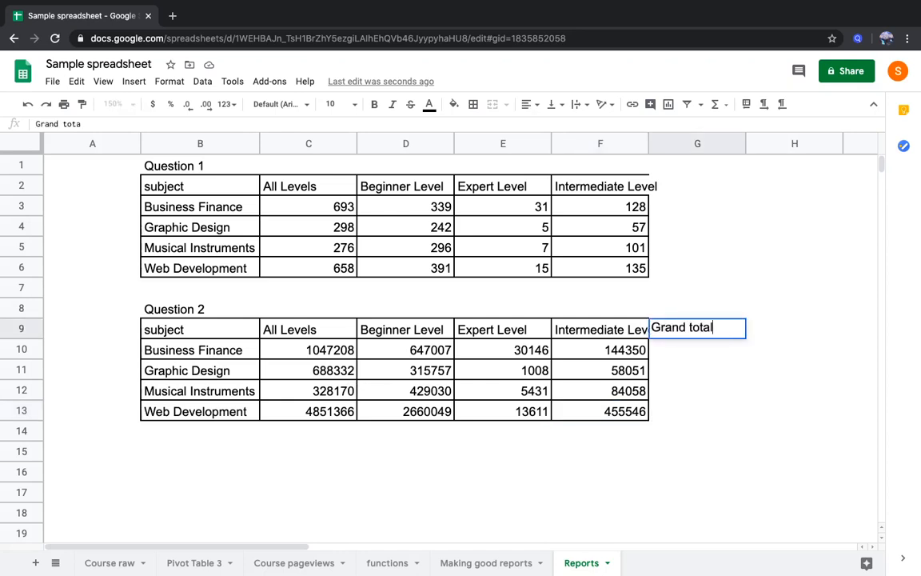
pyautogui.write('l')
pyautogui.press('Return')
pyautogui.press('Up')
pyautogui.hotkey('shift', 'Down')
pyautogui.hotkey('shift', 'Down')
pyautogui.hotkey('shift', 'Down')
pyautogui.hotkey('shift', 'Down')
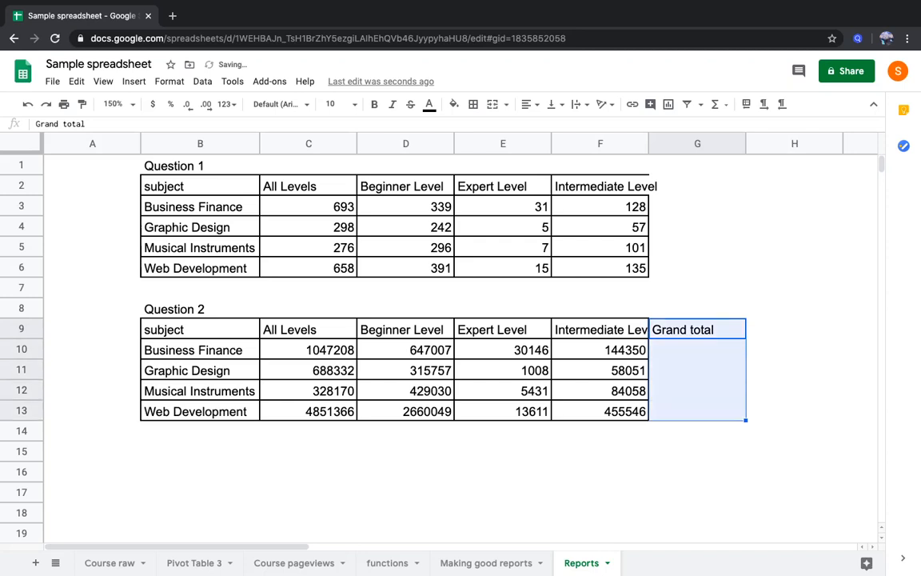
pyautogui.click(473, 104)
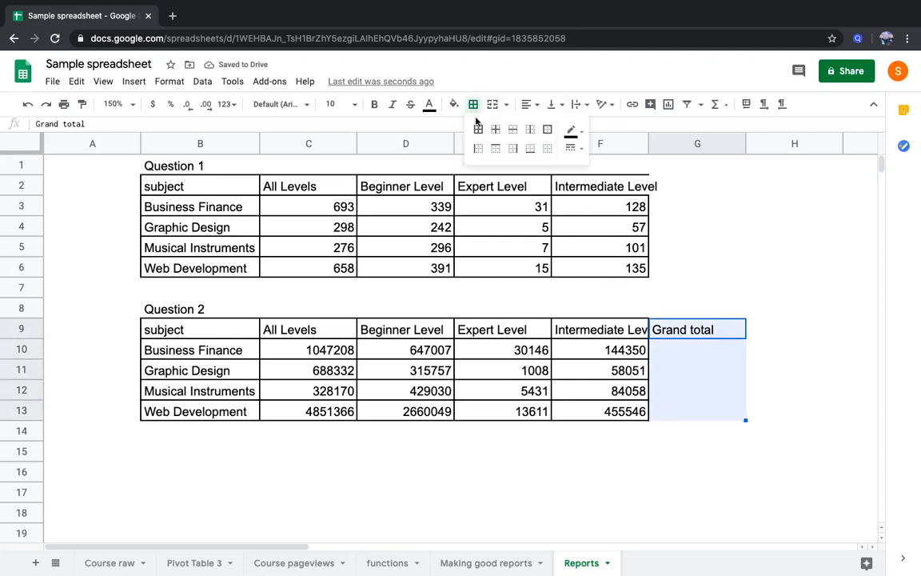
pyautogui.click(478, 129)
# Enter =sum(C10:F10) in G10 and copy the formula down to G13
pyautogui.click(680, 352)
pyautogui.write('=sum(')
pyautogui.press('Left')
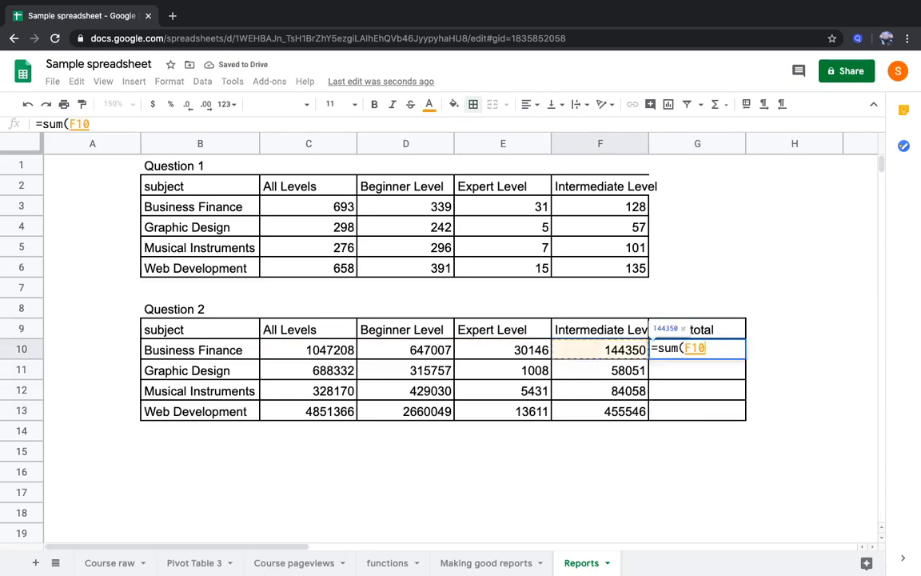
pyautogui.hotkey('shift', 'Left')
pyautogui.hotkey('shift', 'Left')
pyautogui.hotkey('shift', 'Left')
pyautogui.press('Return')
pyautogui.press('Up')
pyautogui.hotkey('shift', 'Down')
pyautogui.hotkey('shift', 'Down')
pyautogui.hotkey('shift', 'Down')
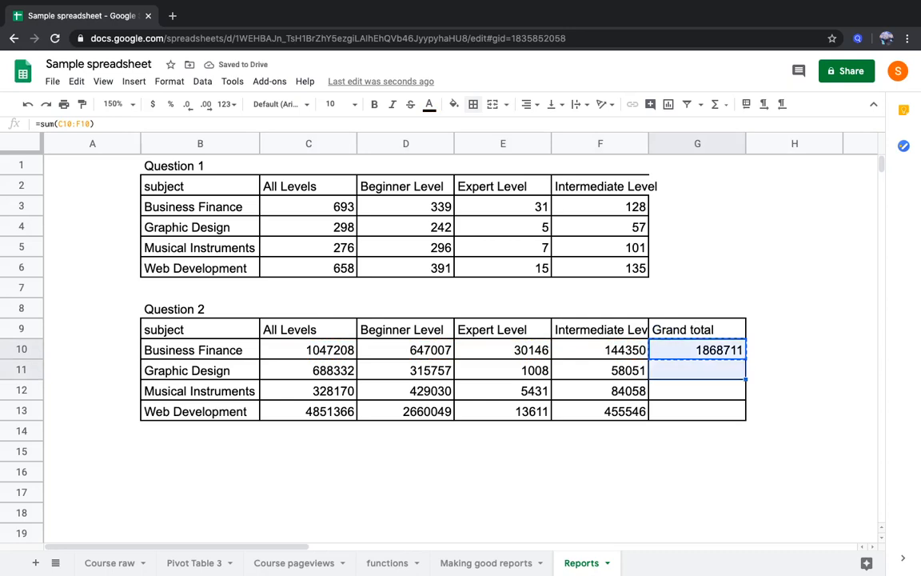
pyautogui.hotkey('ctrl', 'v')
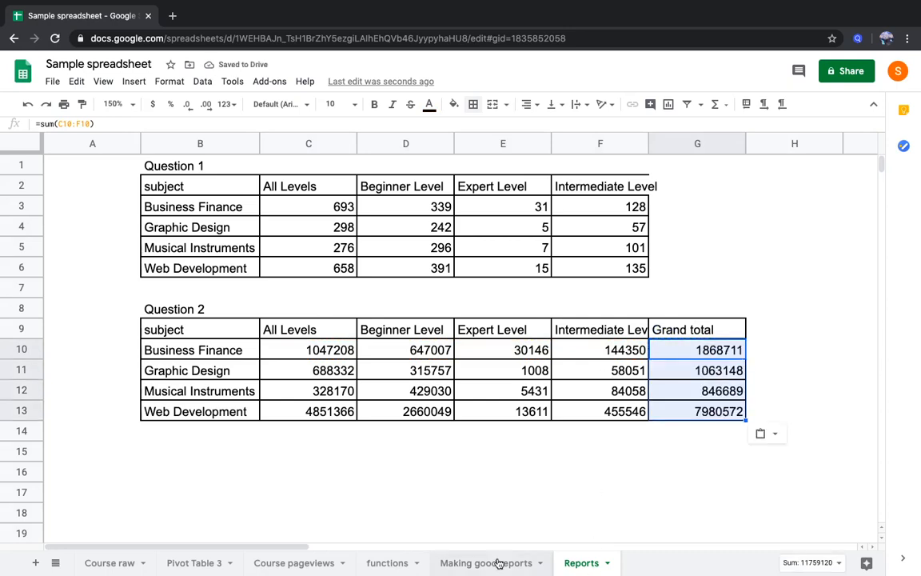
# Insert a chart from the subject column B9:B13 and the Grand total column G9:G13
pyautogui.moveTo(220, 331); pyautogui.dragTo(222, 410)
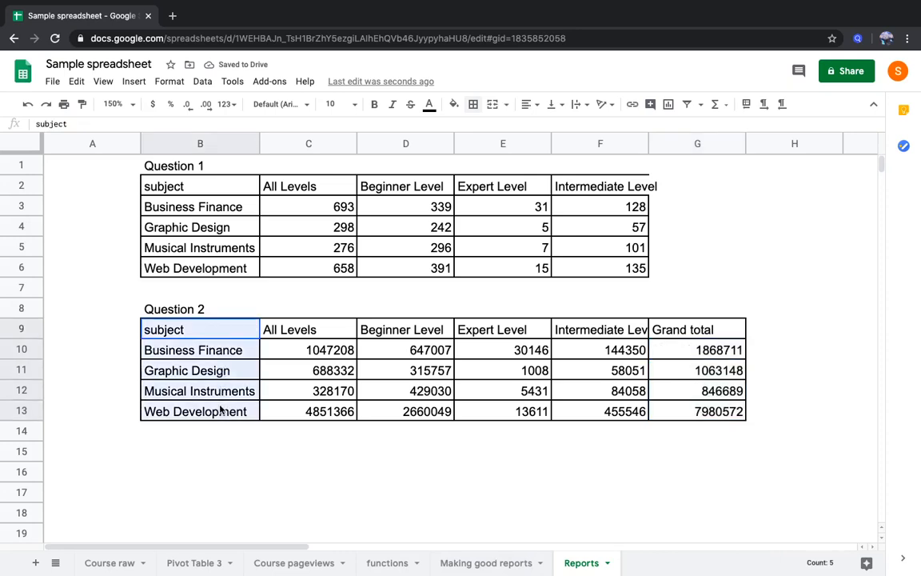
pyautogui.keyDown('ctrl'); pyautogui.moveTo(703, 329); pyautogui.dragTo(702, 410); pyautogui.keyUp('ctrl')
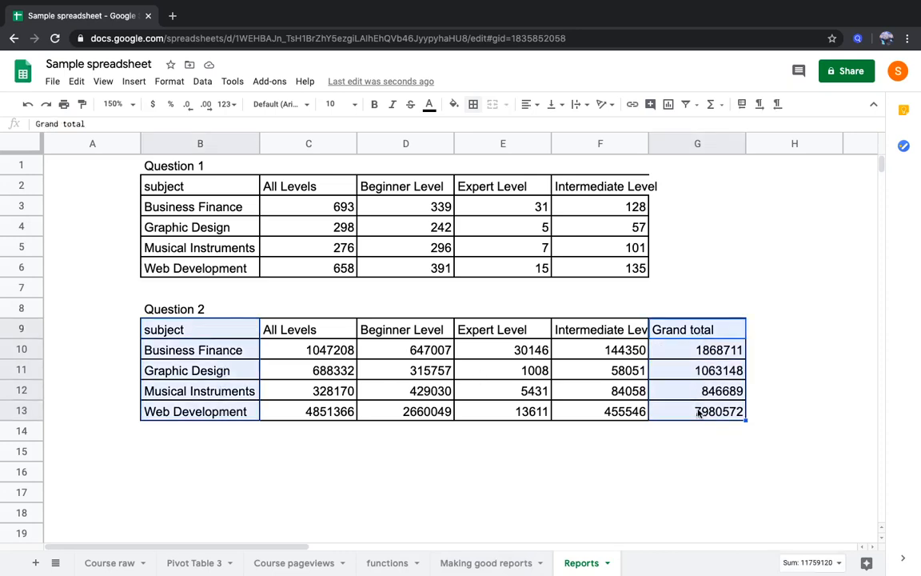
pyautogui.click(139, 88)
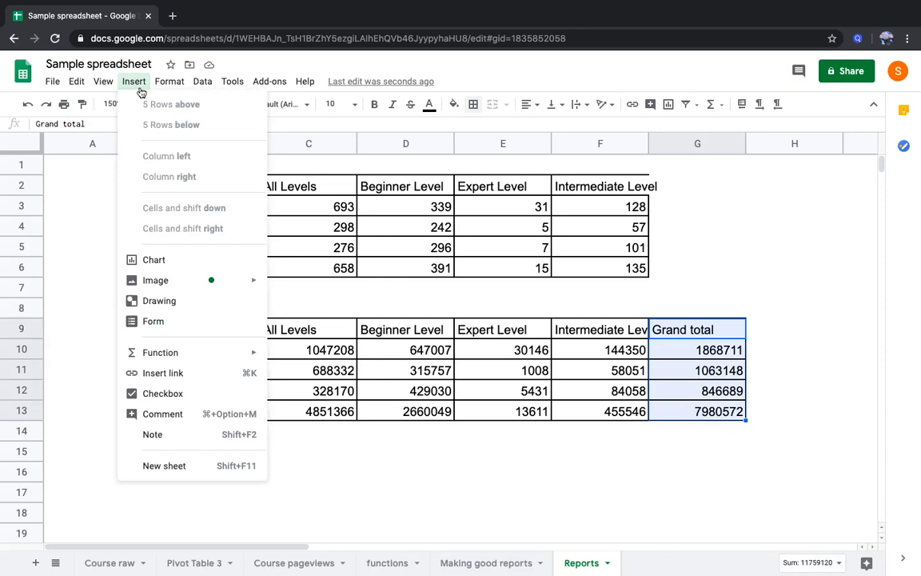
pyautogui.click(191, 267)
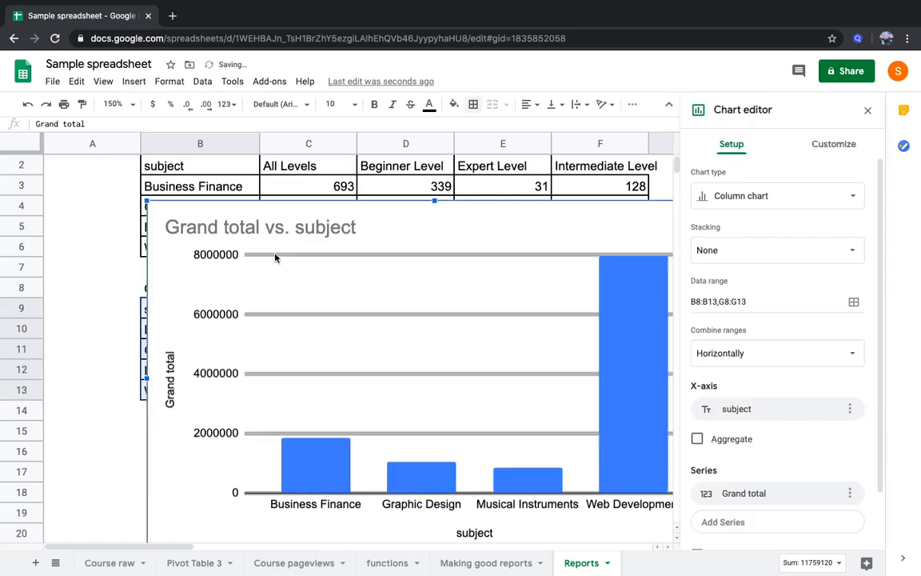
# Change the chart type to Pie chart and close the chart editor
pyautogui.click(757, 200)
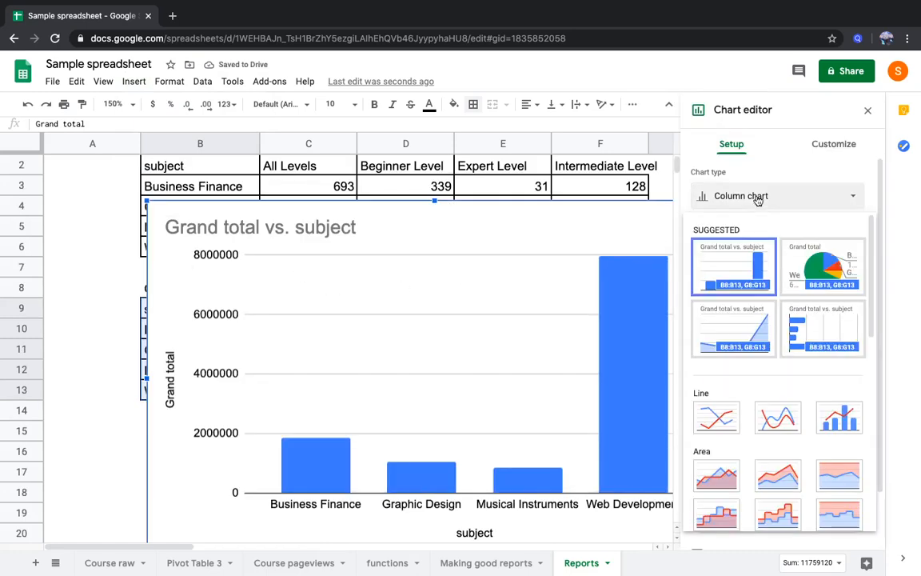
pyautogui.click(803, 202)
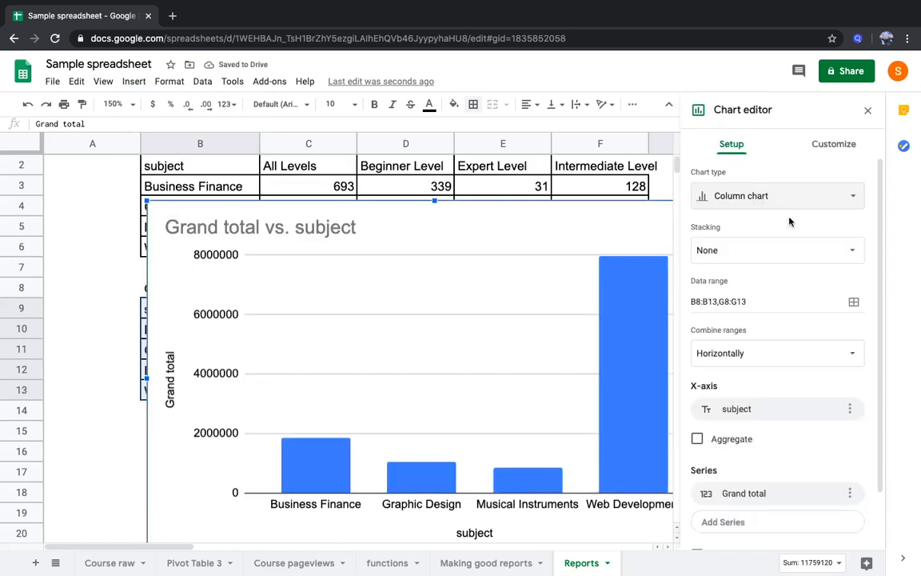
pyautogui.click(800, 204)
pyautogui.scroll(-5, 815, 240)
pyautogui.scroll(-2, 791, 352)
pyautogui.click(732, 409)
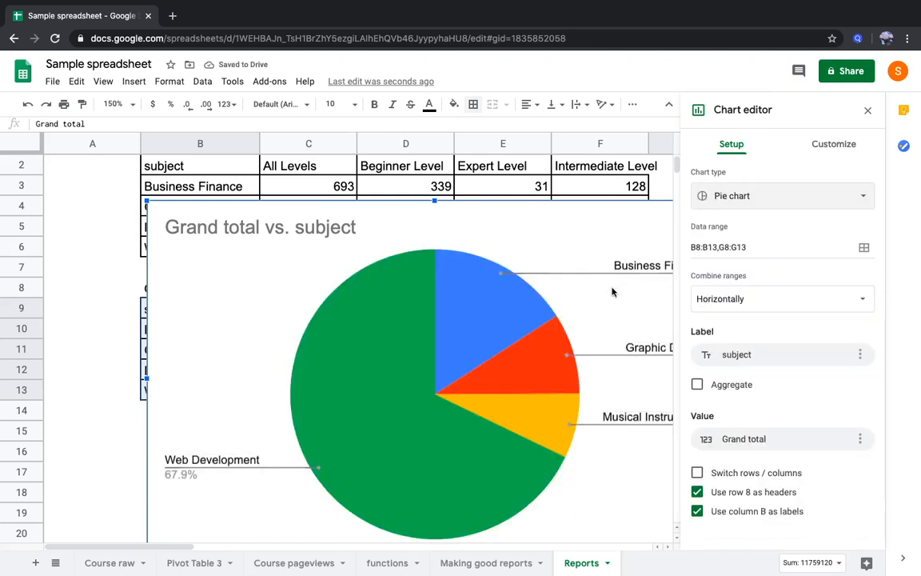
pyautogui.click(868, 111)
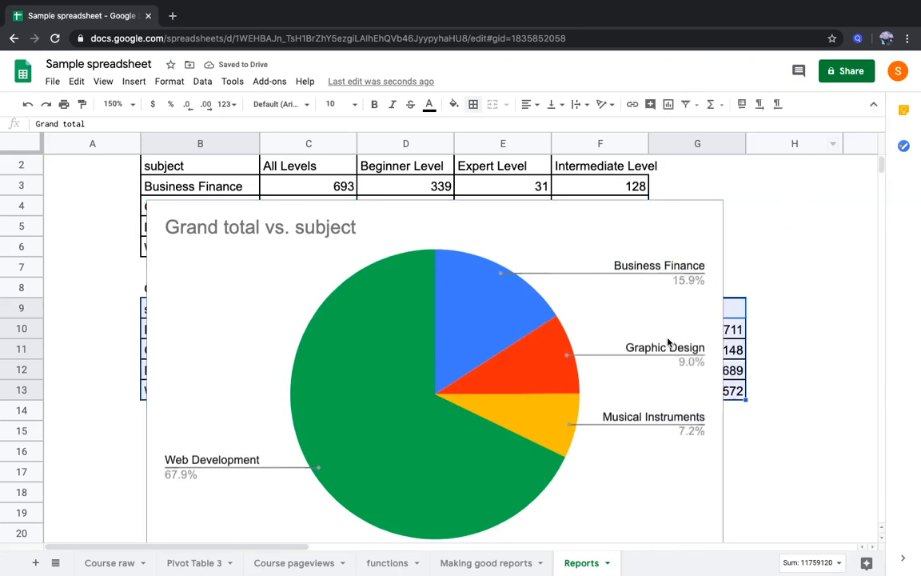
# Shrink the pie chart to about columns B to D, with its upper edge in row 14 below the second table
pyautogui.click(697, 212)
pyautogui.moveTo(723, 199); pyautogui.dragTo(421, 415)
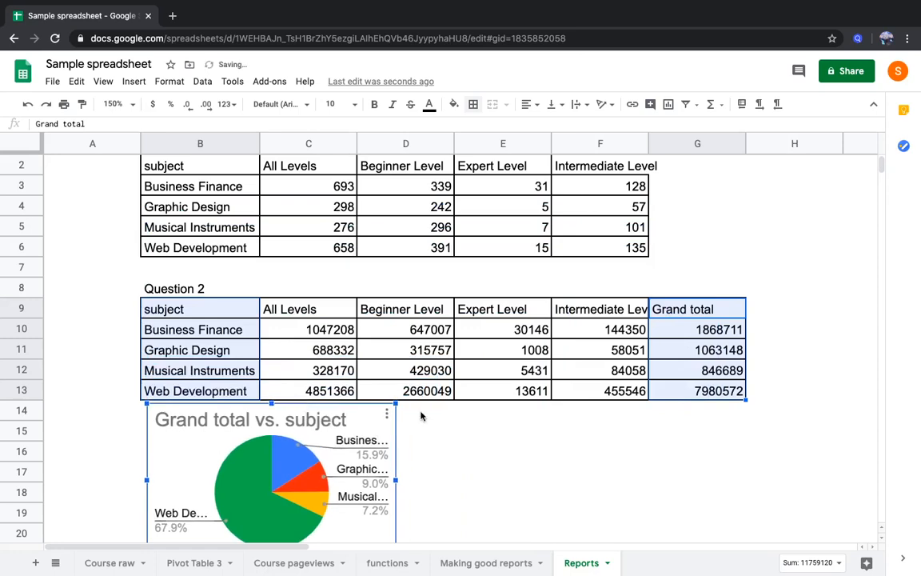
pyautogui.scroll(-3, 422, 415)
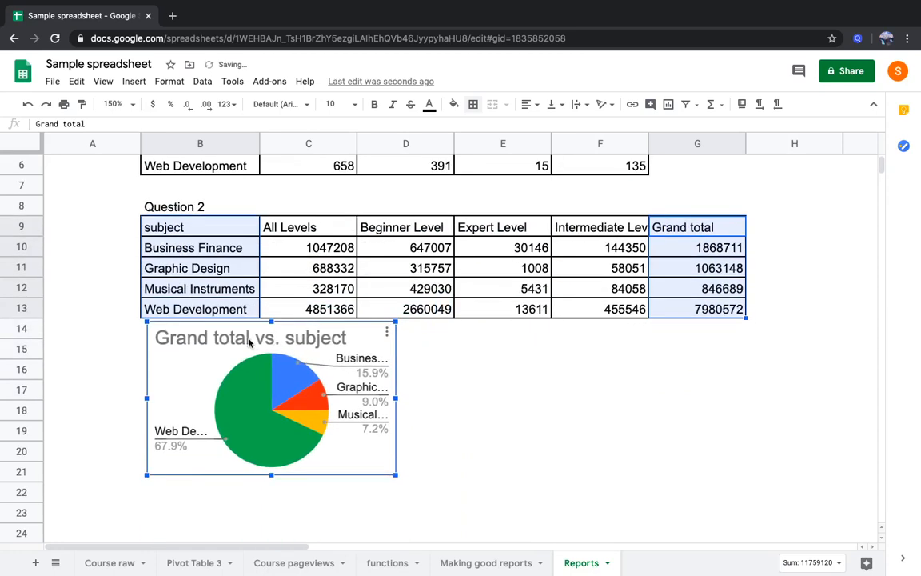
# Delete the pie chart's title "Grand total vs. subject"
pyautogui.click(133, 375)
pyautogui.click(179, 354)
pyautogui.doubleClick(191, 342)
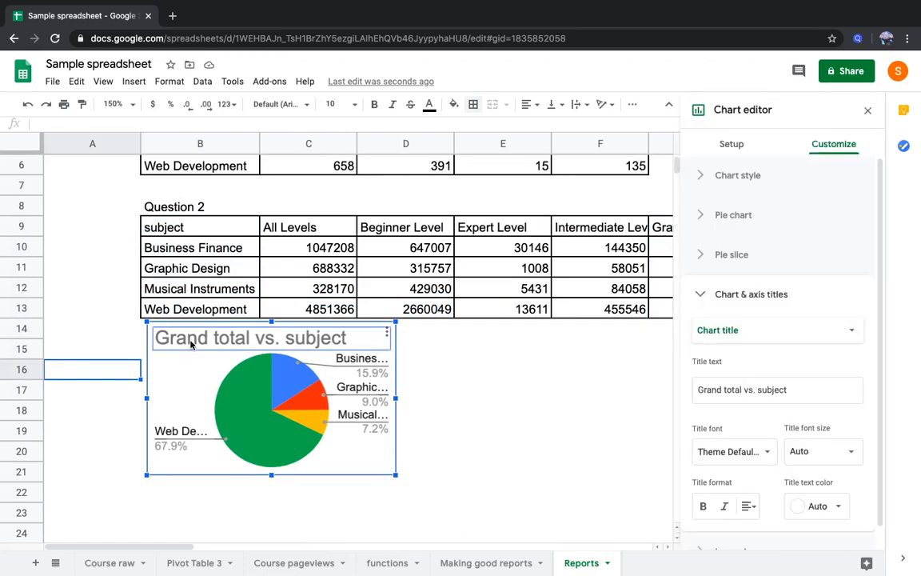
pyautogui.press('Delete')
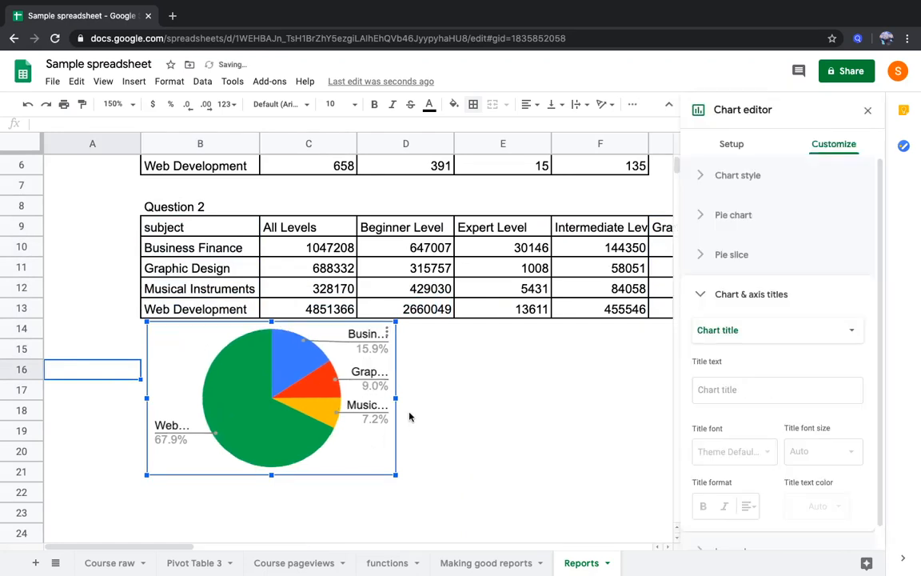
# Enlarge the pie chart so it extends across to column F and down to about row 23
pyautogui.moveTo(397, 397); pyautogui.dragTo(475, 397)
pyautogui.moveTo(476, 475); pyautogui.dragTo(578, 523)
pyautogui.click(614, 471)
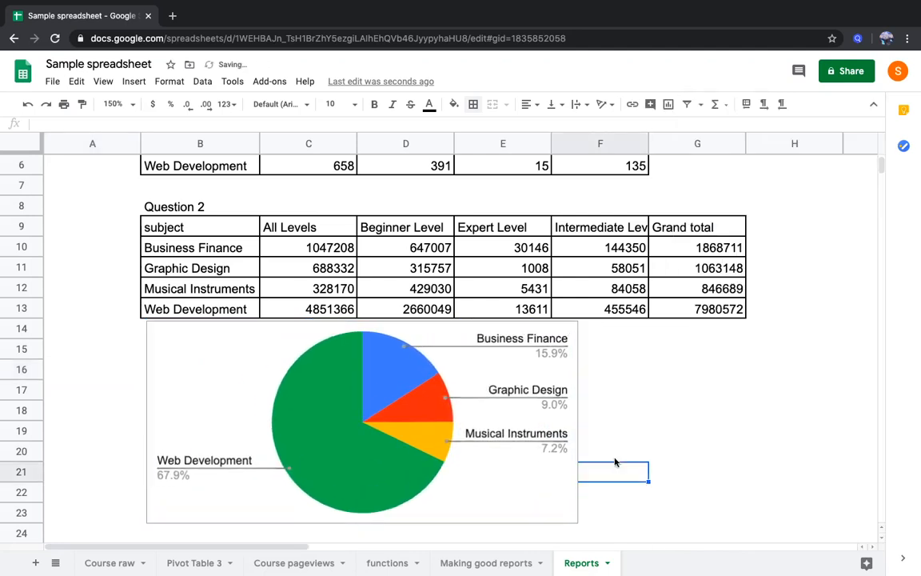
# Move the pie chart slightly so it lines up with column B's left edge and leaves a small gap below the table
pyautogui.scroll(-1, 617, 430)
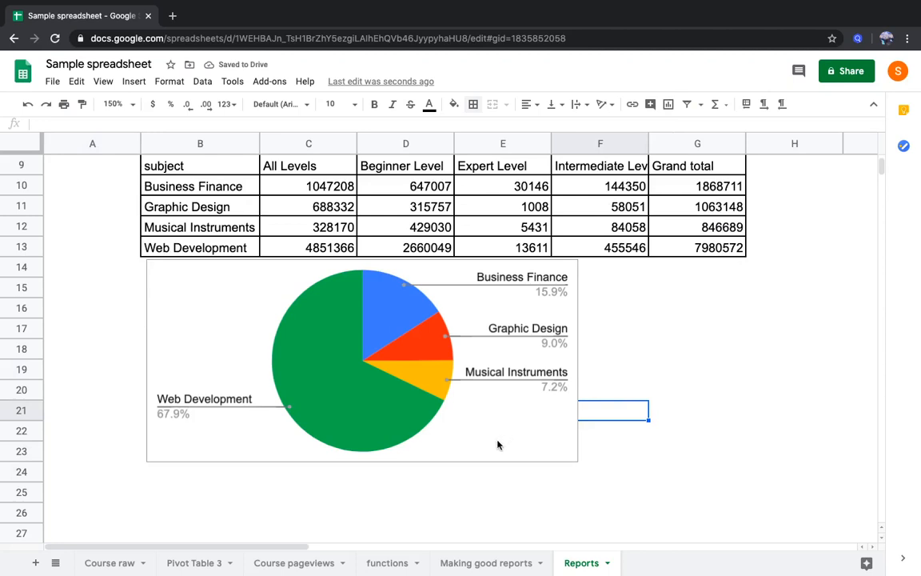
pyautogui.click(160, 313)
pyautogui.moveTo(154, 281); pyautogui.dragTo(148, 289)
pyautogui.click(697, 334)
pyautogui.scroll(3, 697, 335)
pyautogui.scroll(-2, 697, 334)
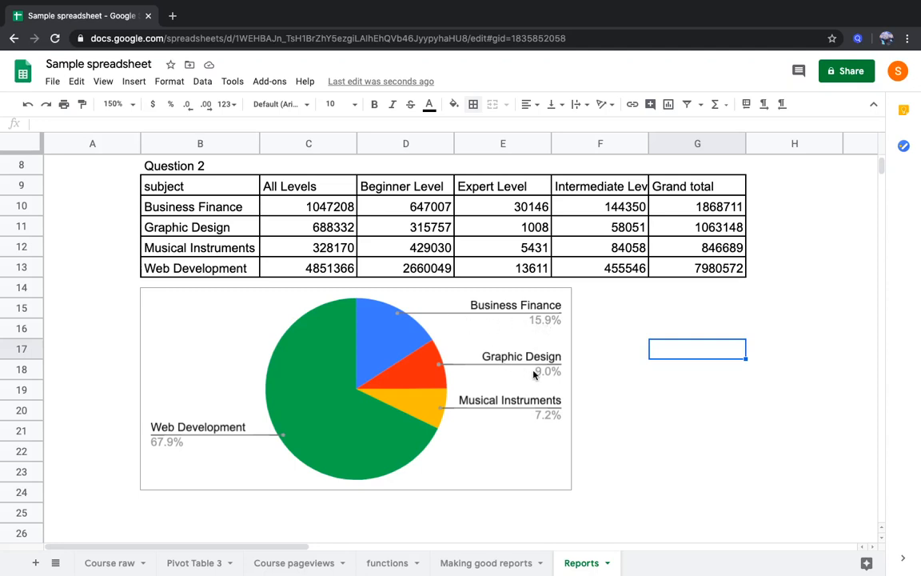
pyautogui.click(299, 348)
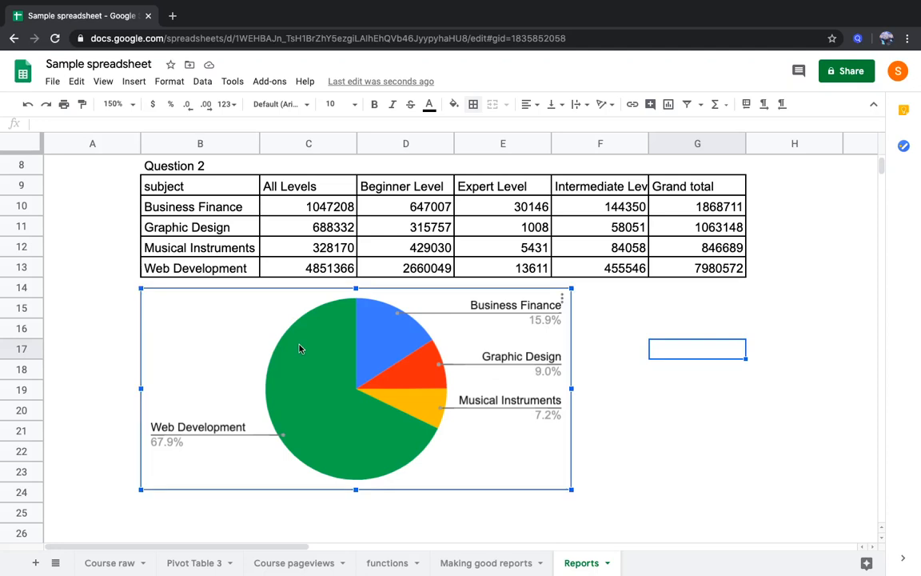
# Change the pie chart of grand totals by subject to a doughnut chart
pyautogui.rightClick(300, 348)
pyautogui.moveTo(359, 373)
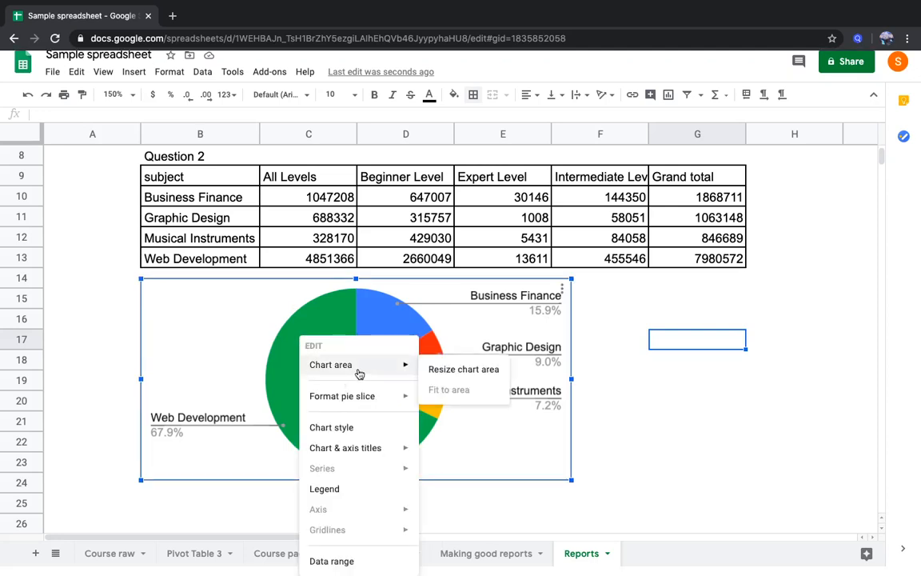
pyautogui.moveTo(401, 446)
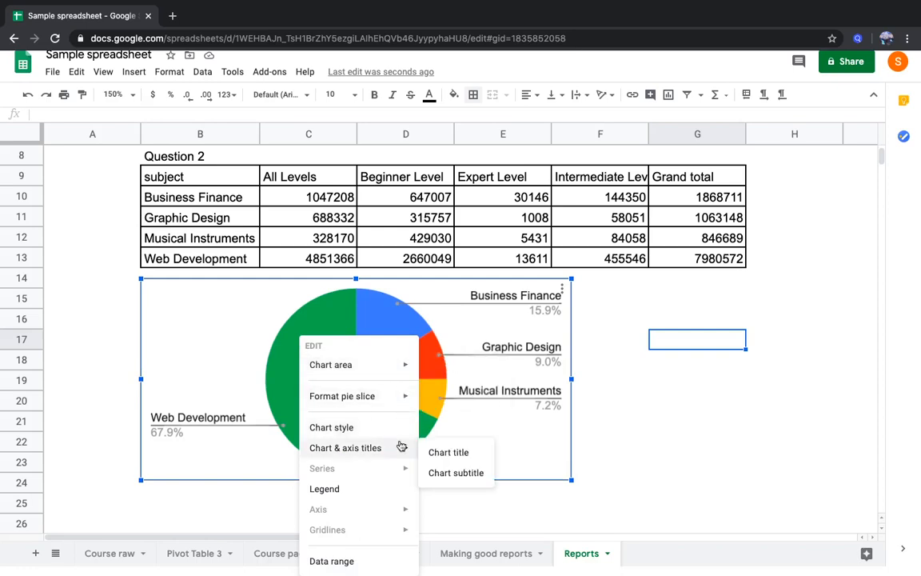
pyautogui.moveTo(389, 371)
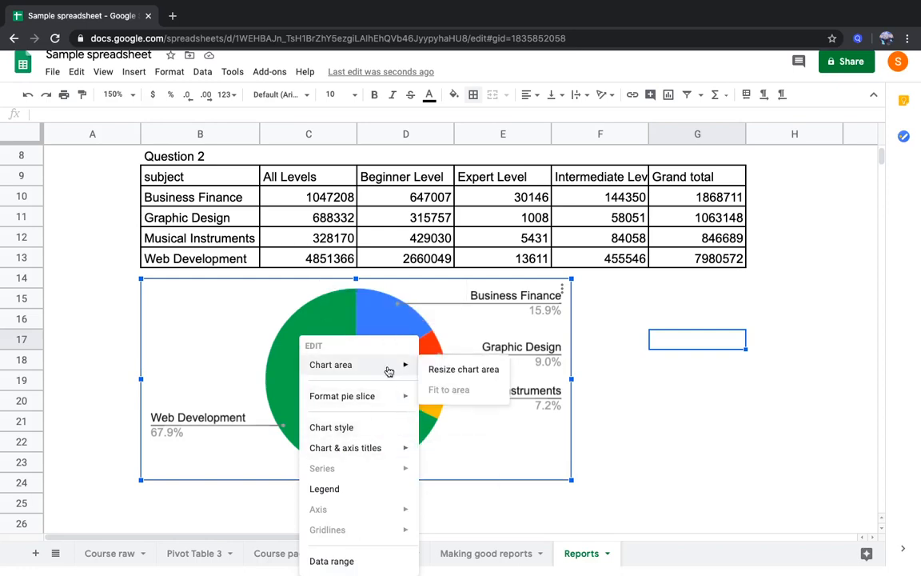
pyautogui.moveTo(385, 396)
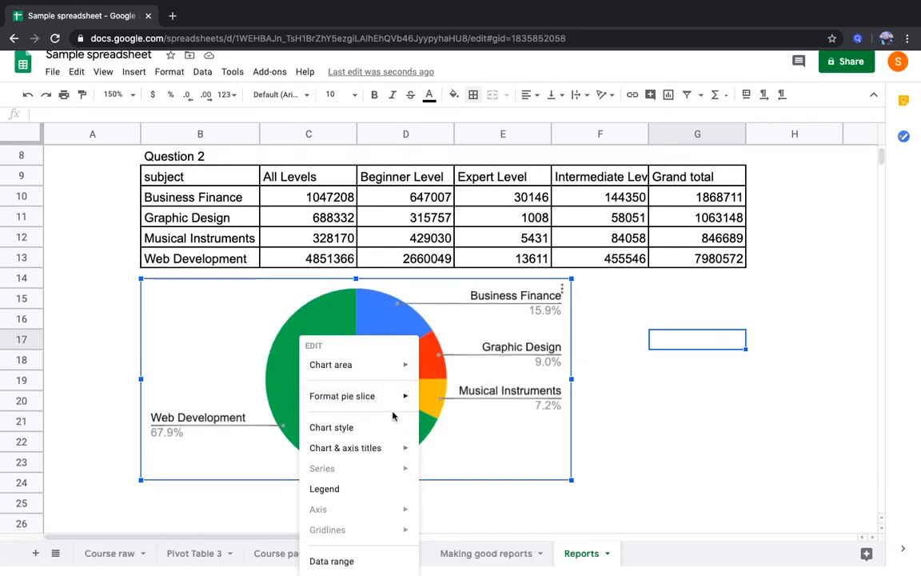
pyautogui.click(383, 435)
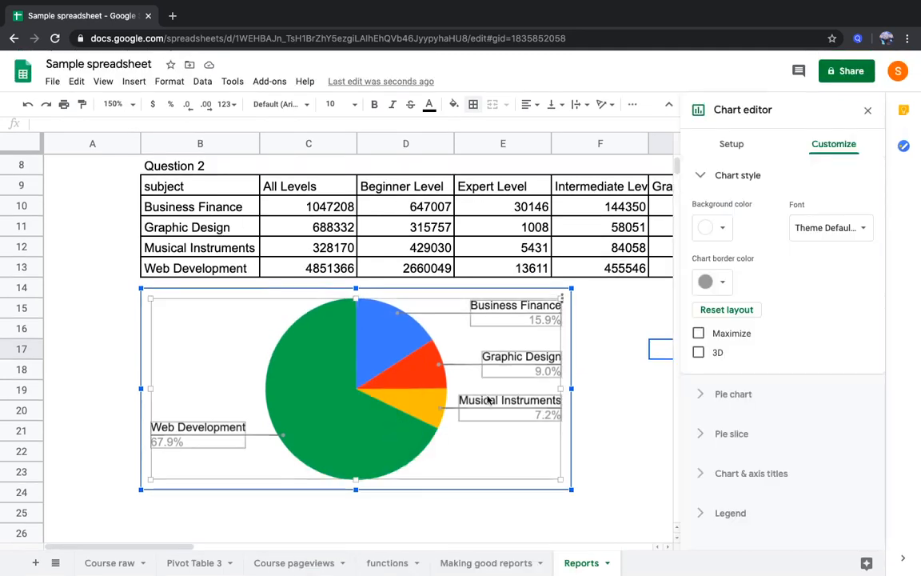
pyautogui.click(734, 149)
pyautogui.click(743, 195)
pyautogui.scroll(-10, 760, 376)
pyautogui.scroll(1, 760, 377)
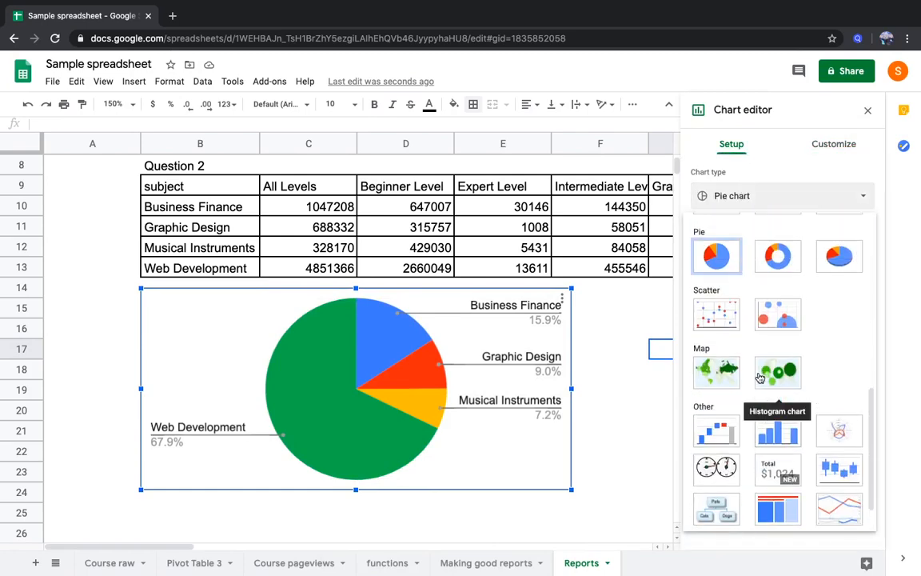
pyautogui.click(779, 252)
pyautogui.click(607, 389)
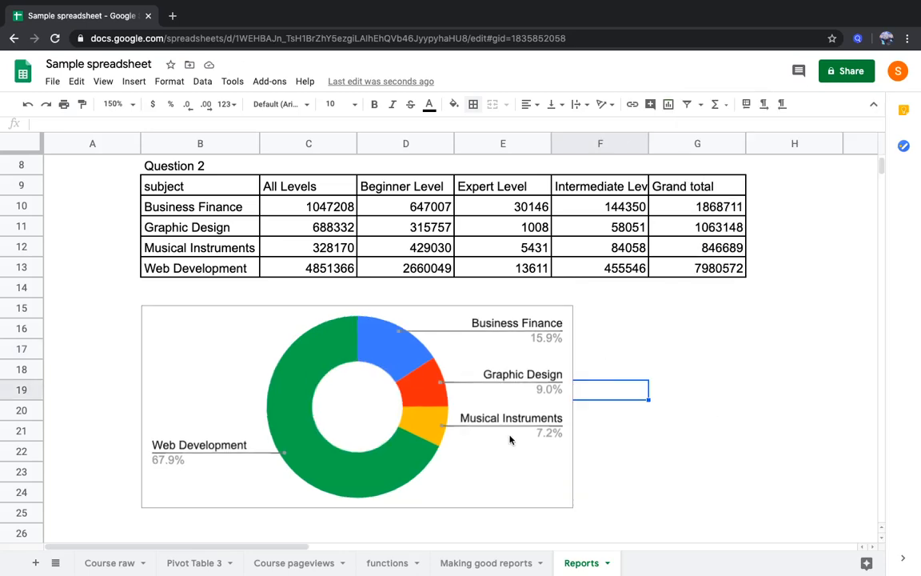
pyautogui.scroll(1, 511, 439)
pyautogui.scroll(1, 509, 439)
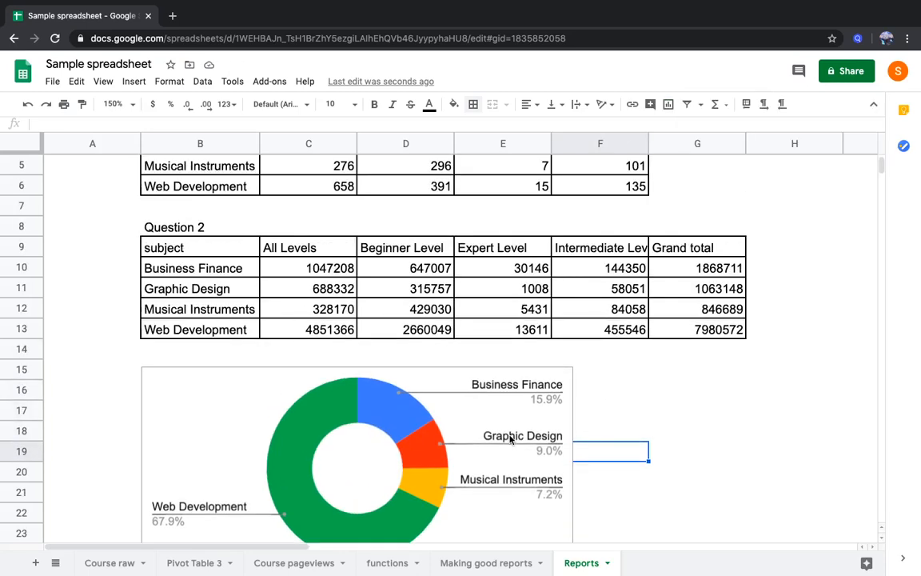
# On the Making good reports sheet, fill question 3's row, C19 to I19, with the same green as questions 1 and 2
pyautogui.click(475, 562)
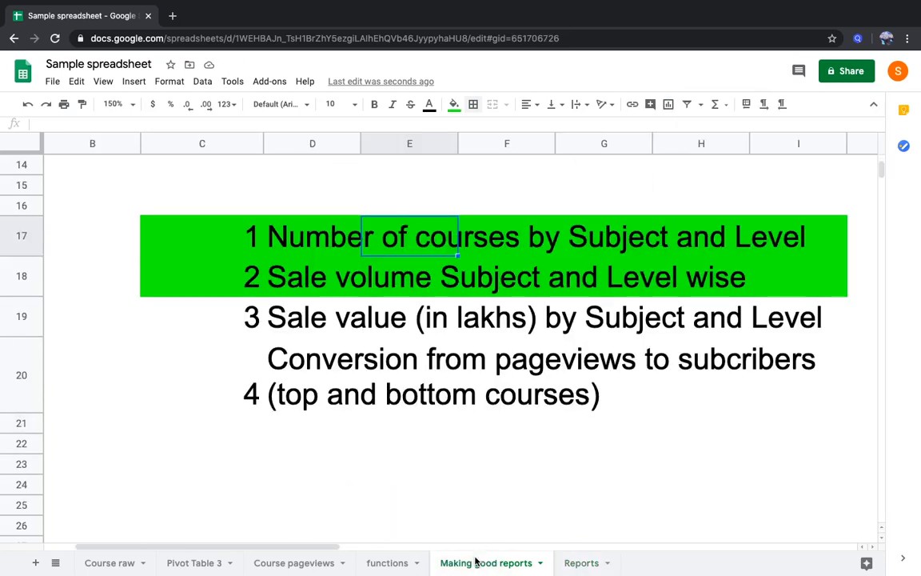
pyautogui.click(238, 323)
pyautogui.moveTo(238, 324); pyautogui.dragTo(799, 324)
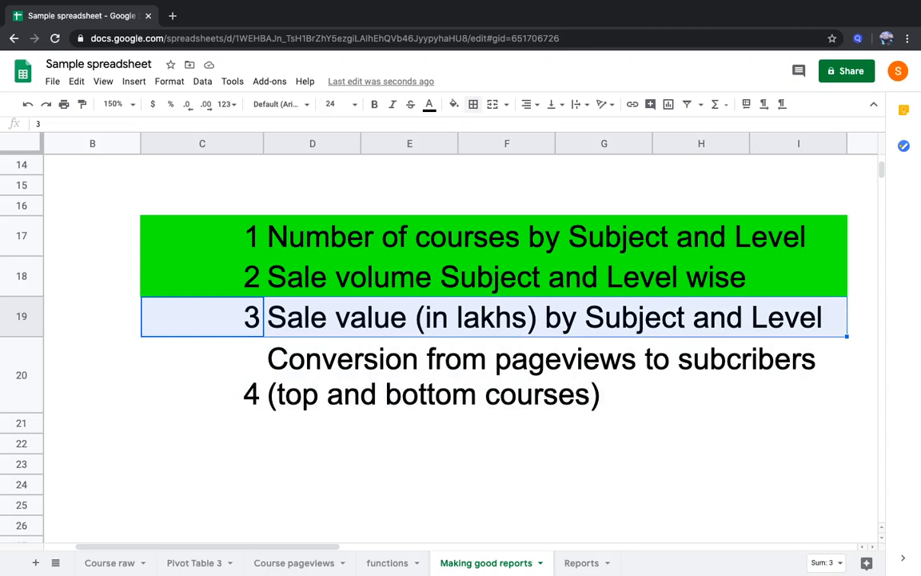
pyautogui.click(454, 104)
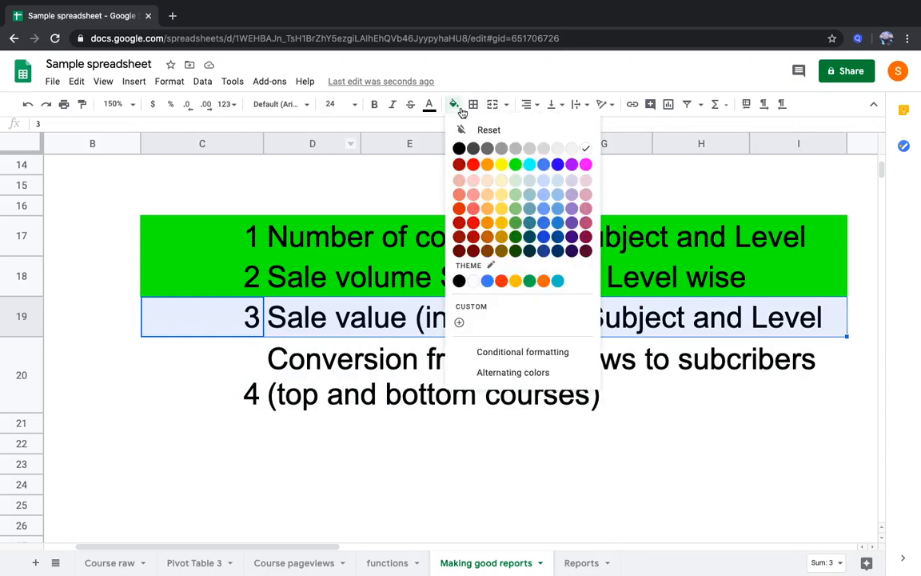
pyautogui.click(515, 164)
pyautogui.click(364, 265)
pyautogui.click(316, 277)
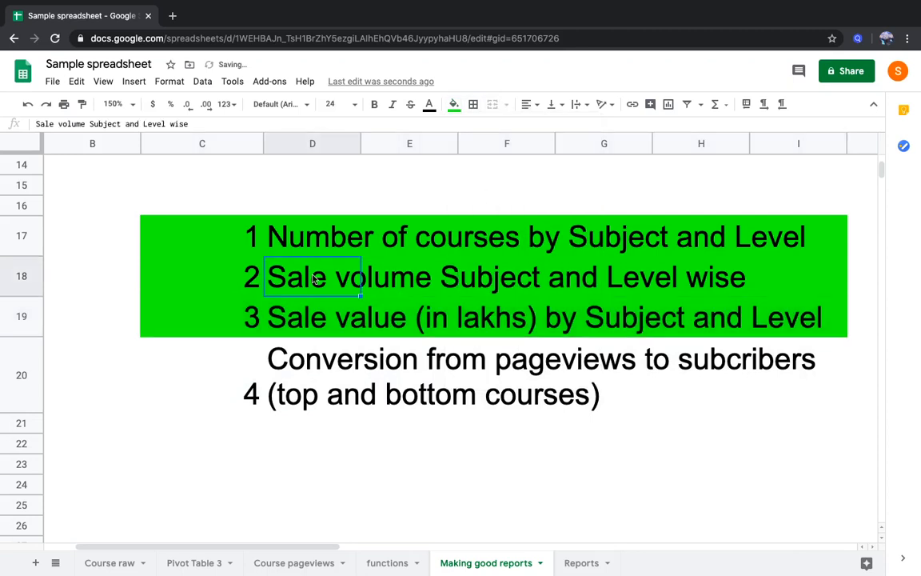
pyautogui.press('Left')
pyautogui.press('Right')
pyautogui.press('Right')
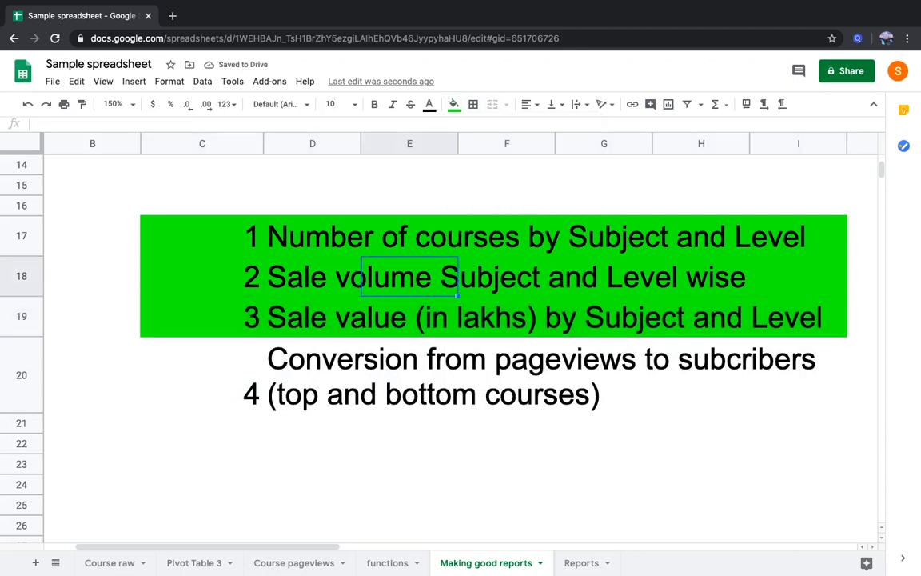
pyautogui.press('Left')
pyautogui.press('Left')
pyautogui.press('Right')
pyautogui.press('Right')
pyautogui.press('Right')
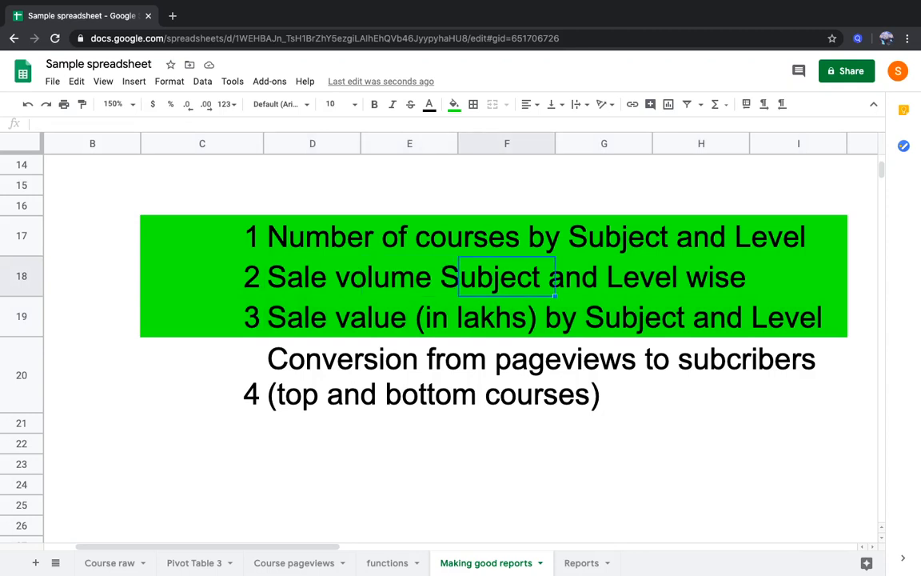
pyautogui.press('Right')
pyautogui.press('Right')
pyautogui.press('Left')
pyautogui.press('Left')
pyautogui.press('Left')
pyautogui.press('Left')
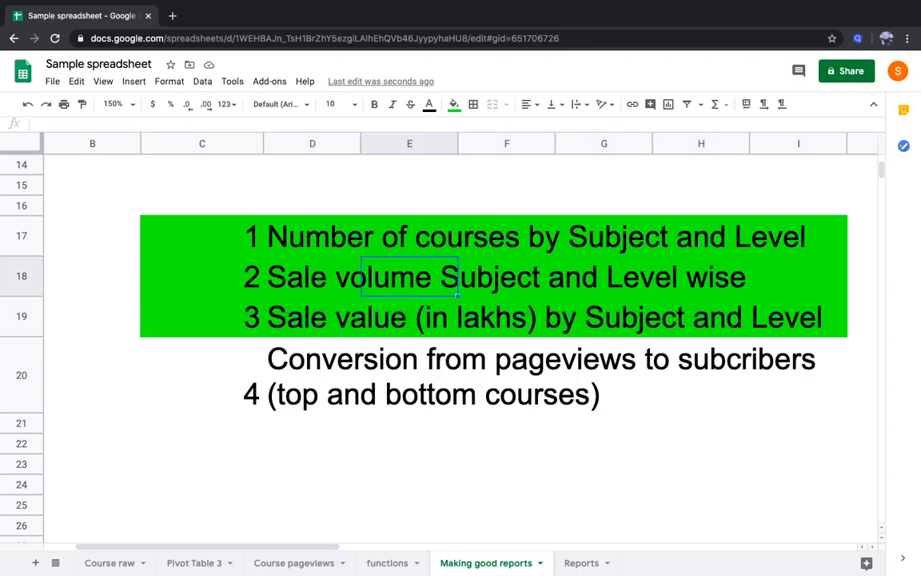
pyautogui.press('Down')
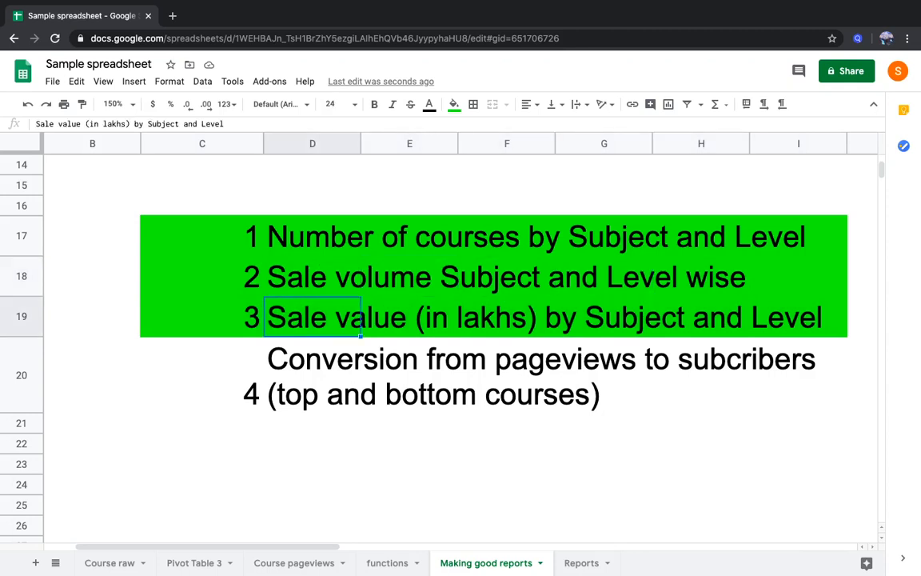
# Examine the num_subscribers and price columns on the Course raw sheet
pyautogui.click(117, 561)
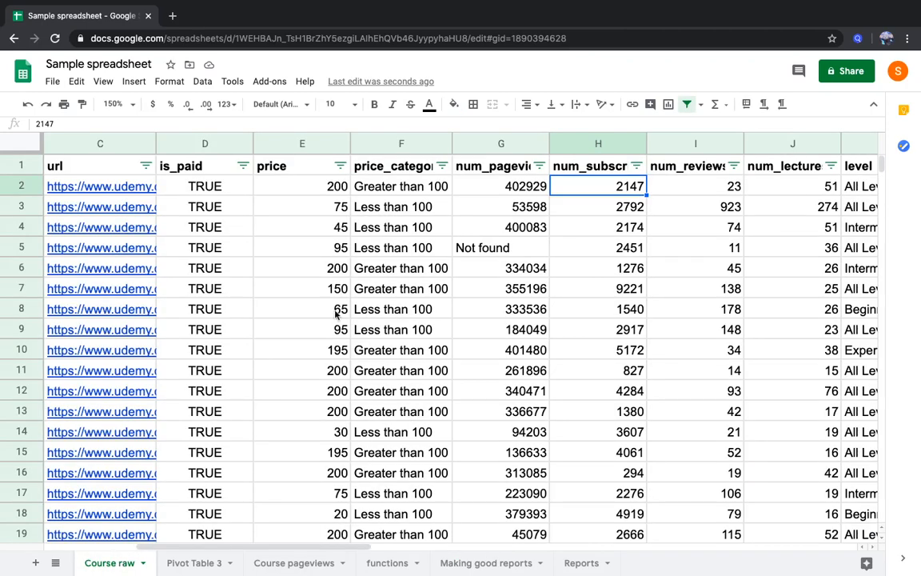
pyautogui.click(465, 251)
pyautogui.press('Right')
pyautogui.press('Left')
pyautogui.press('Left')
pyautogui.press('Left')
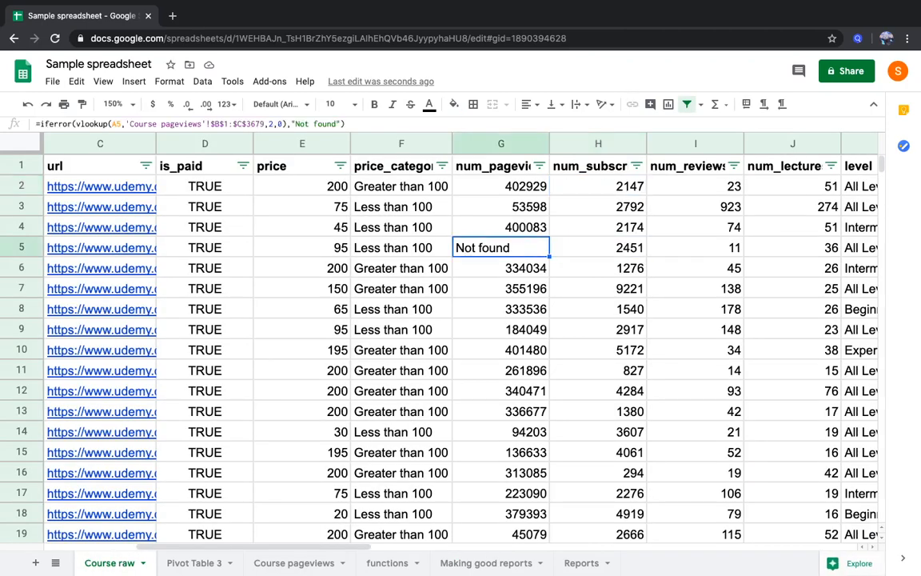
pyautogui.press('Up')
pyautogui.press('Up')
pyautogui.press('Up')
pyautogui.press('Right')
pyautogui.press('Right')
pyautogui.press('Right')
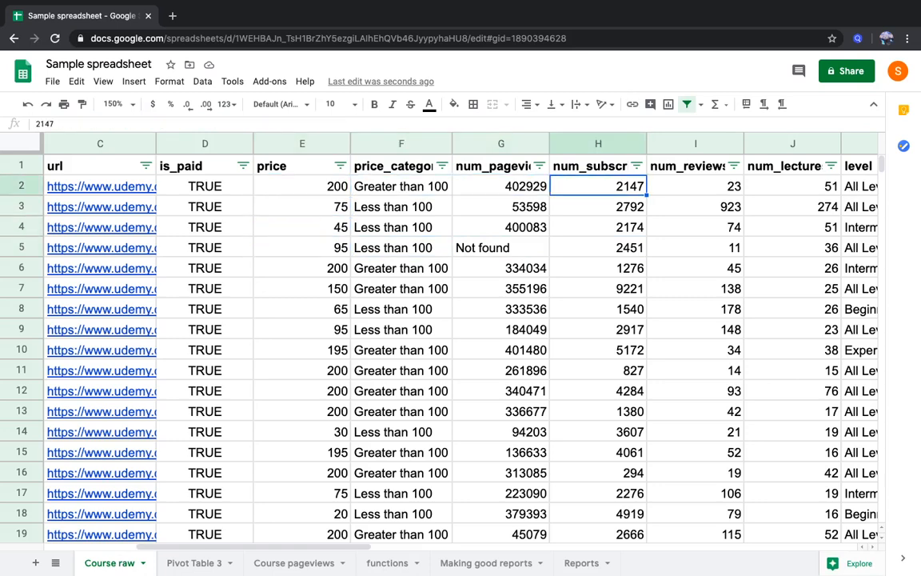
pyautogui.click(596, 141)
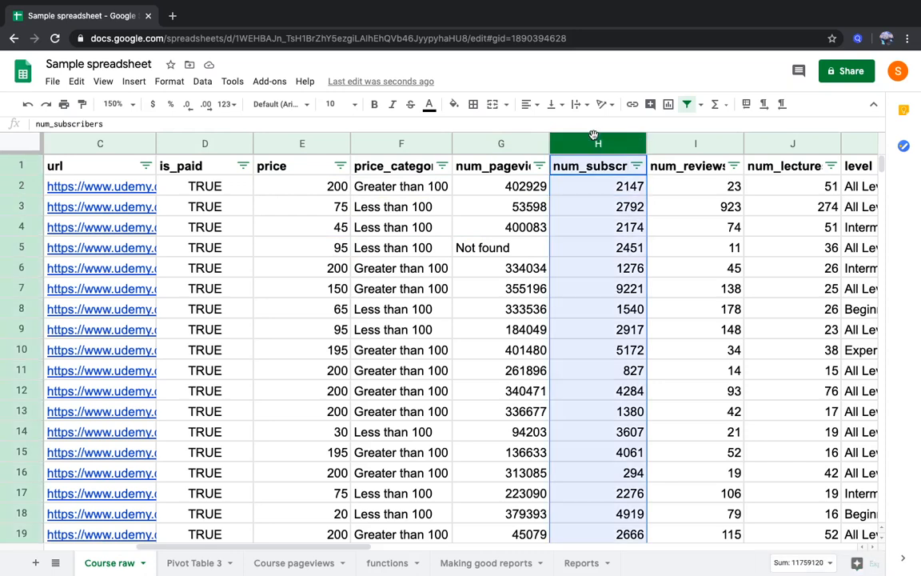
pyautogui.click(307, 144)
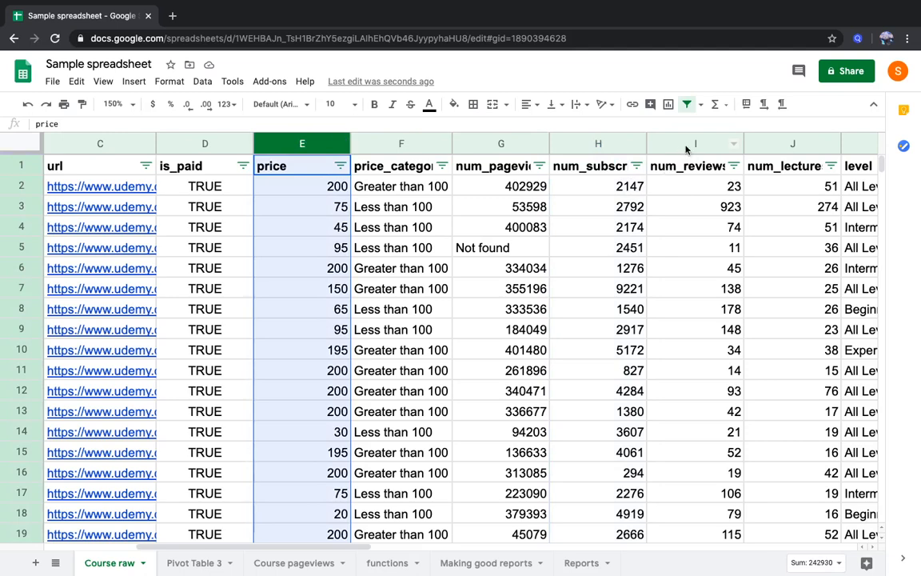
# Insert a column before num_reviews and give it the header sale_value
pyautogui.click(685, 150)
pyautogui.rightClick(686, 149)
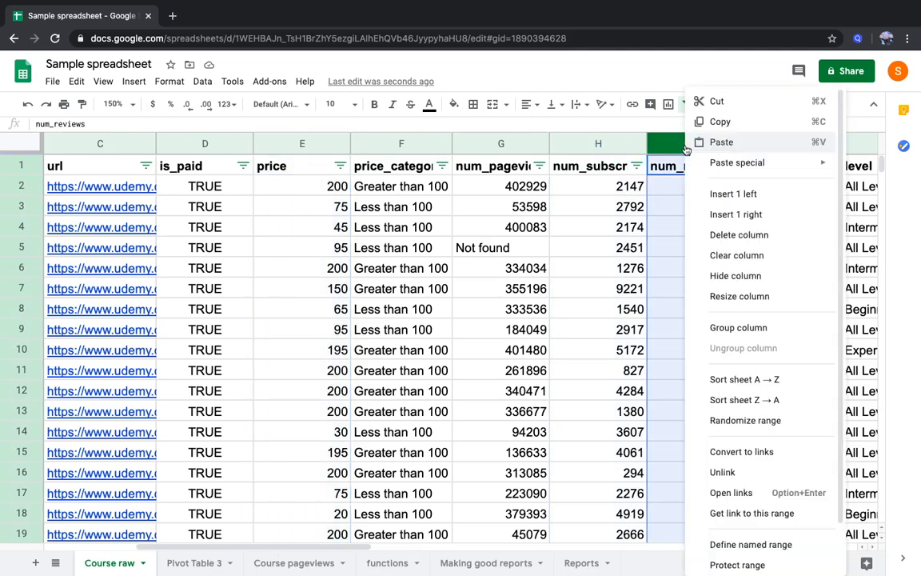
pyautogui.click(703, 194)
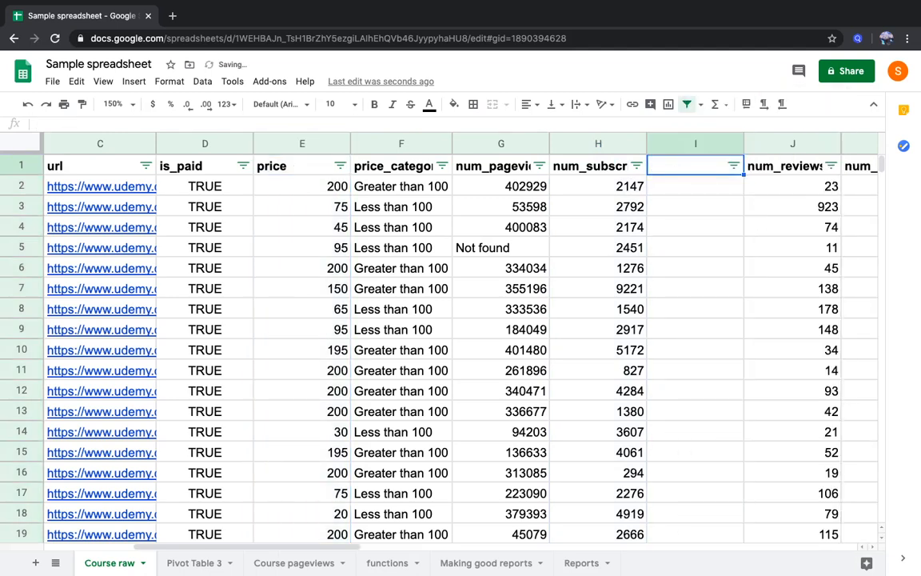
pyautogui.write('sale_val')
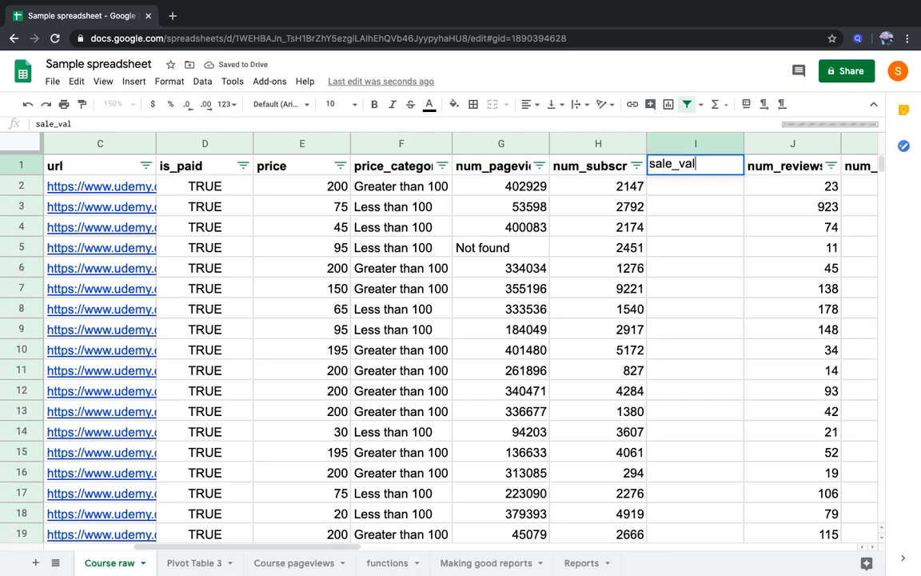
pyautogui.write('ue')
pyautogui.press('Return')
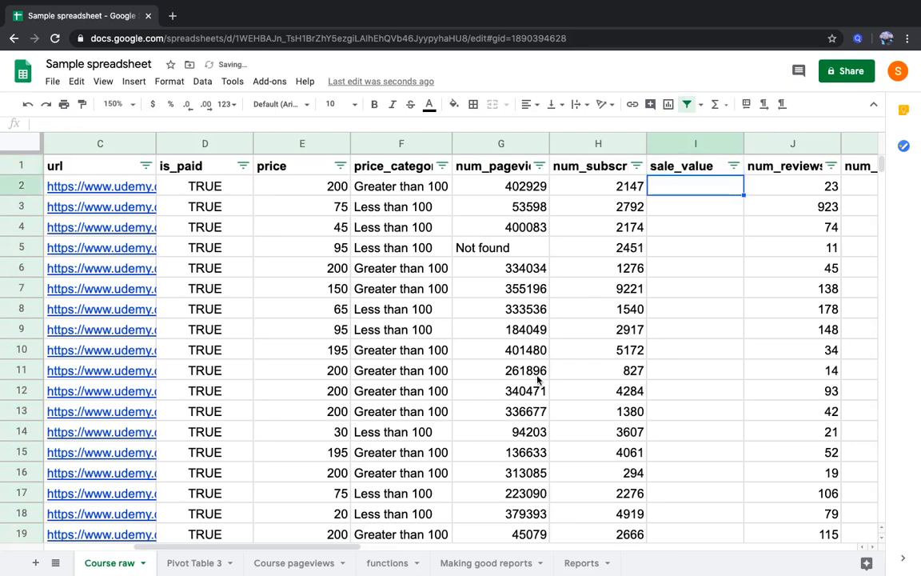
# Check the unit asked for in question 3 on the Making good reports sheet, and return to Course raw
pyautogui.click(496, 562)
pyautogui.click(506, 318)
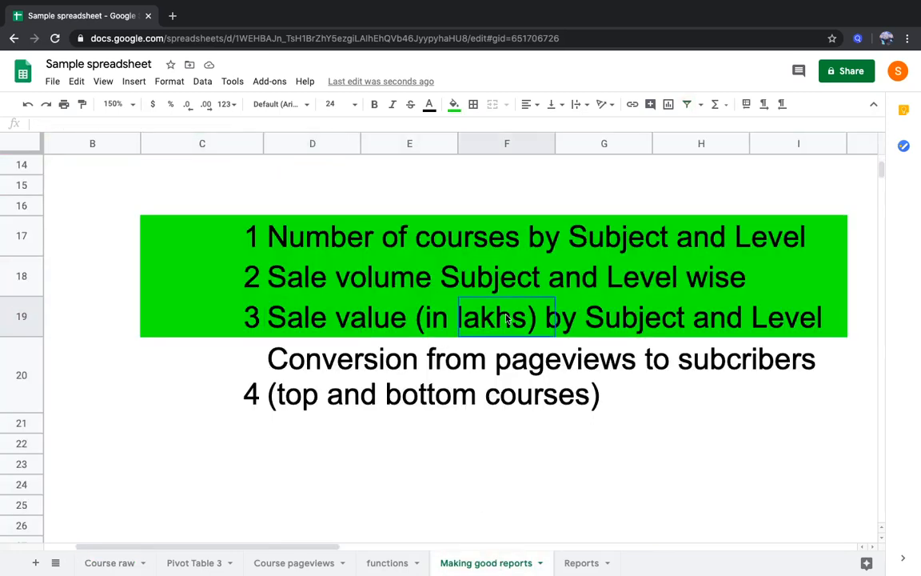
pyautogui.click(120, 562)
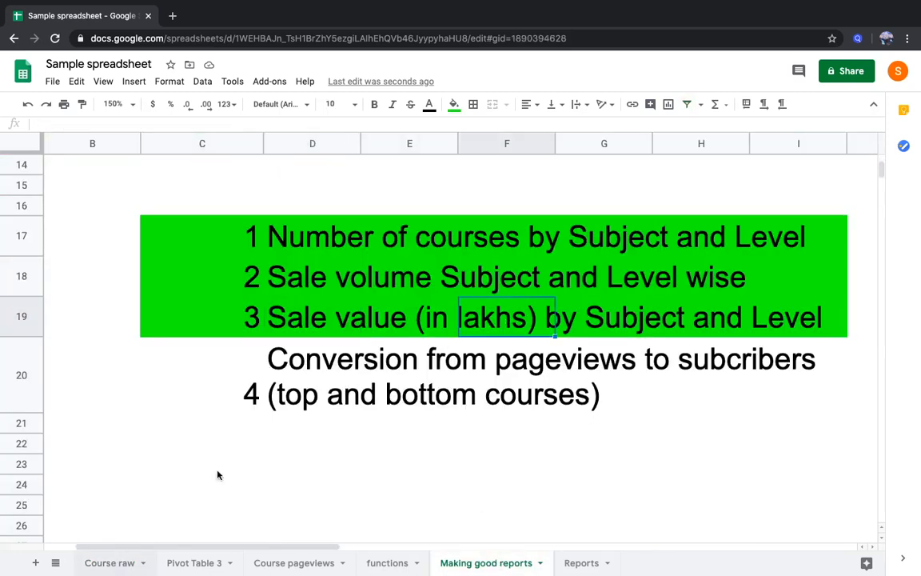
# Enter the formula =H2*E2 in I2 to multiply the first course's subscribers by its price
pyautogui.write('=')
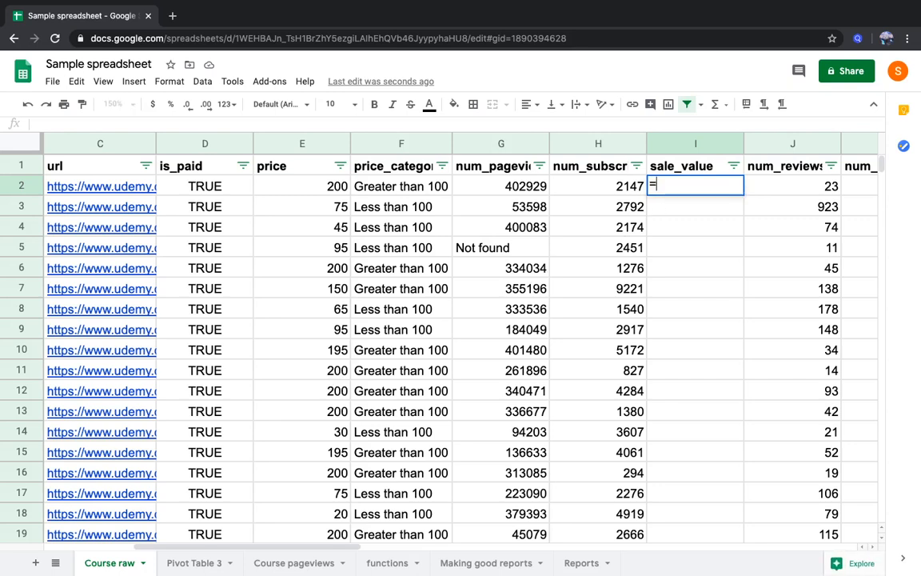
pyautogui.press('Left')
pyautogui.write('*')
pyautogui.press('Left')
pyautogui.press('Left')
pyautogui.press('Left')
pyautogui.press('Left')
pyautogui.press('Return')
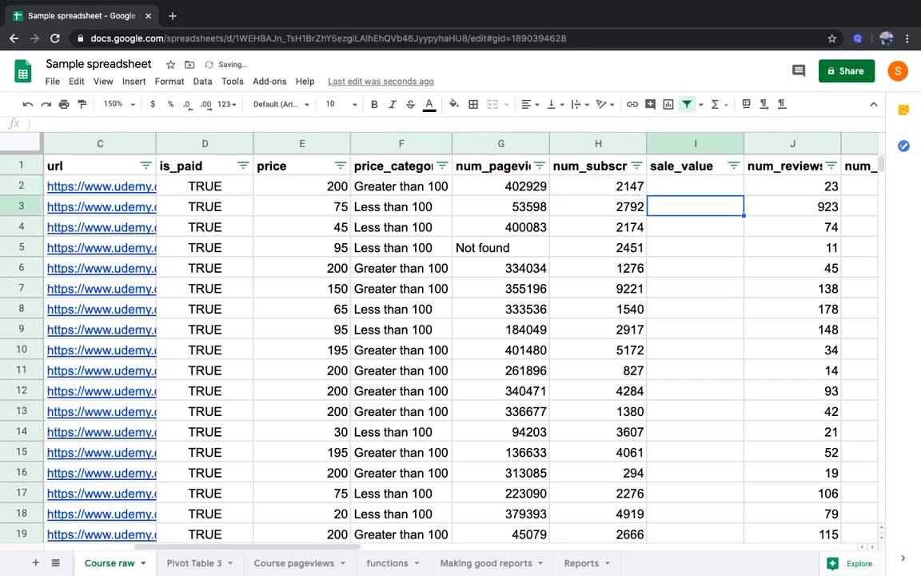
# Extend the sale_value formula in I2 to =H2*E2/1000000
pyautogui.press('Up')
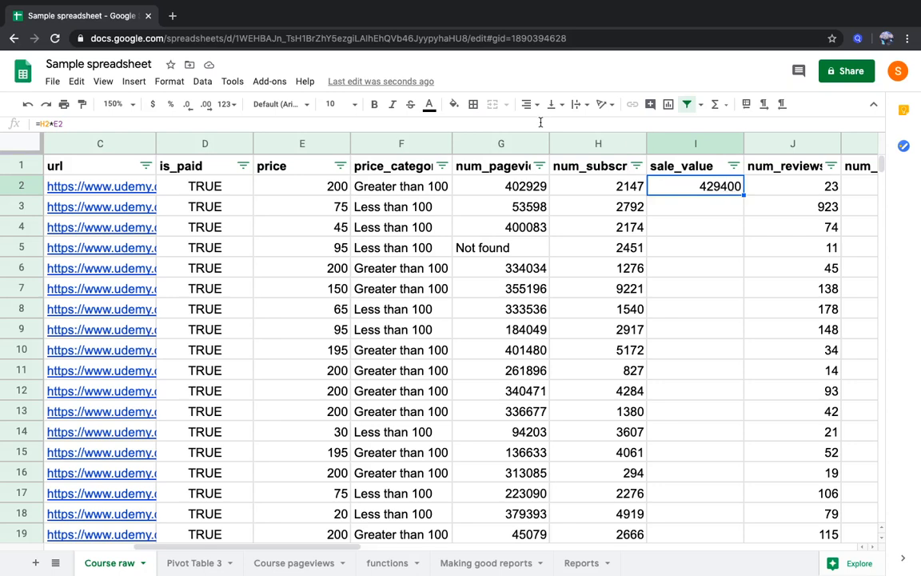
pyautogui.press('Return')
pyautogui.write('/1000000')
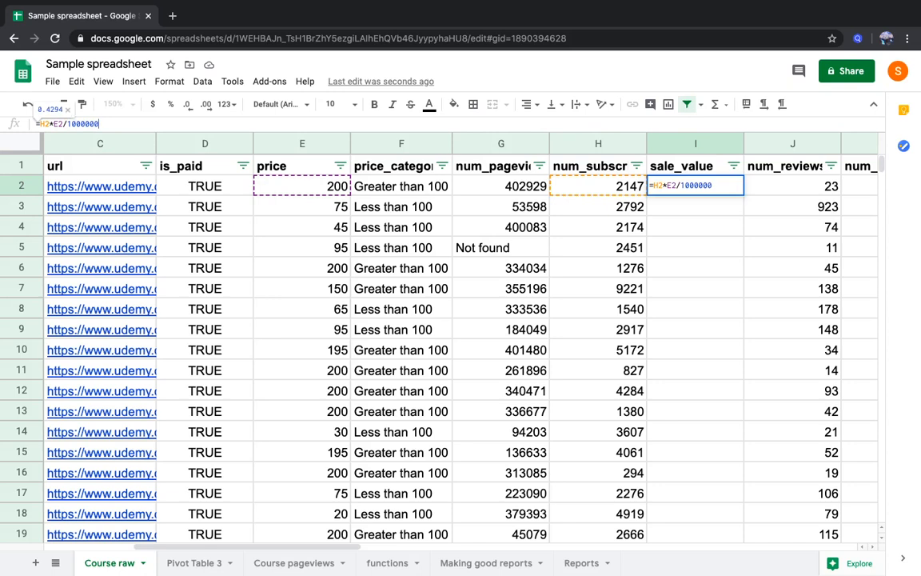
pyautogui.press('Return')
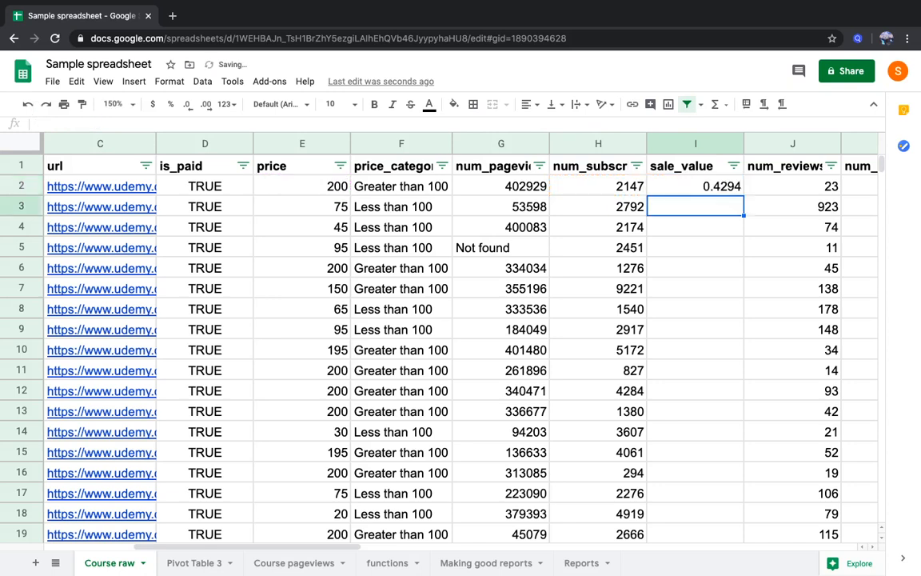
# Correct the divisor in I2 so the formula reads =H2*E2/100000, giving the sale value in lakhs
pyautogui.press('Up')
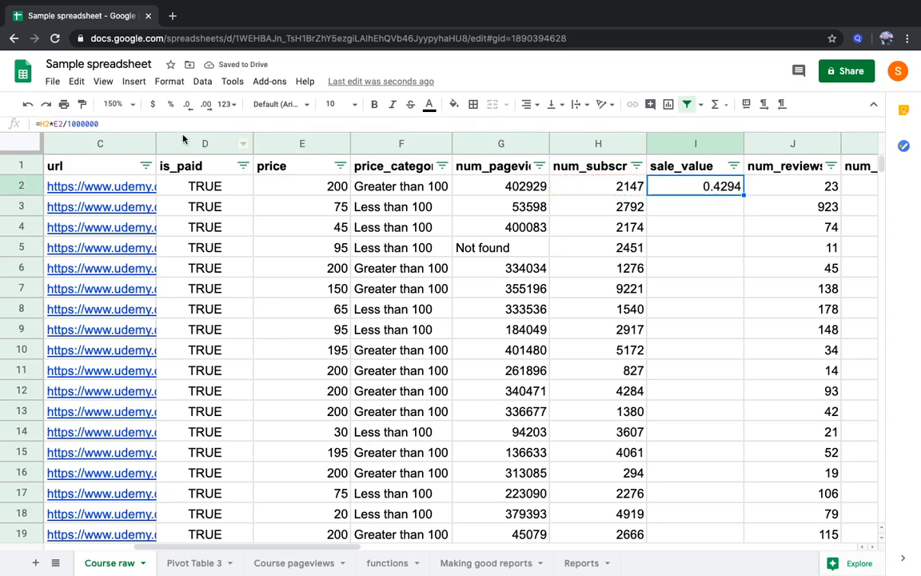
pyautogui.press('Return')
pyautogui.press('BackSpace')
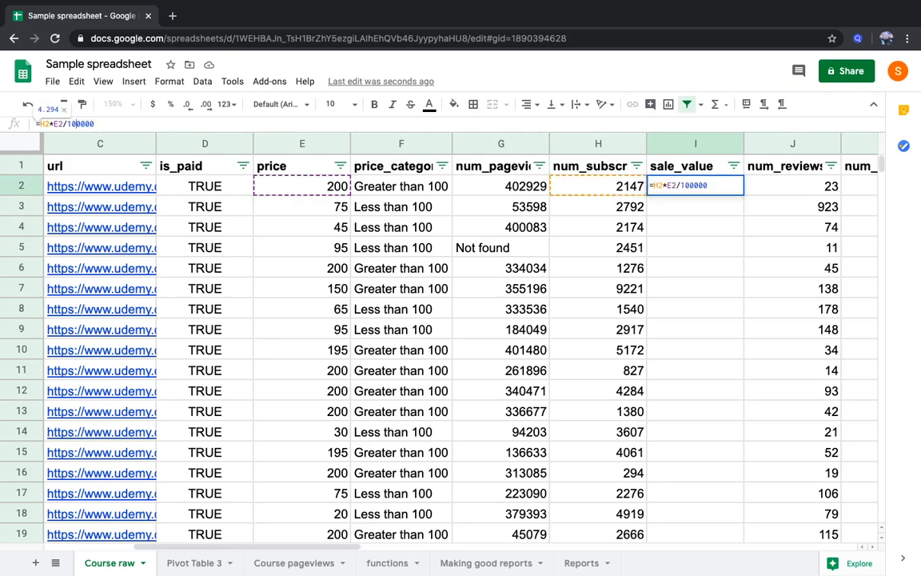
pyautogui.press('Return')
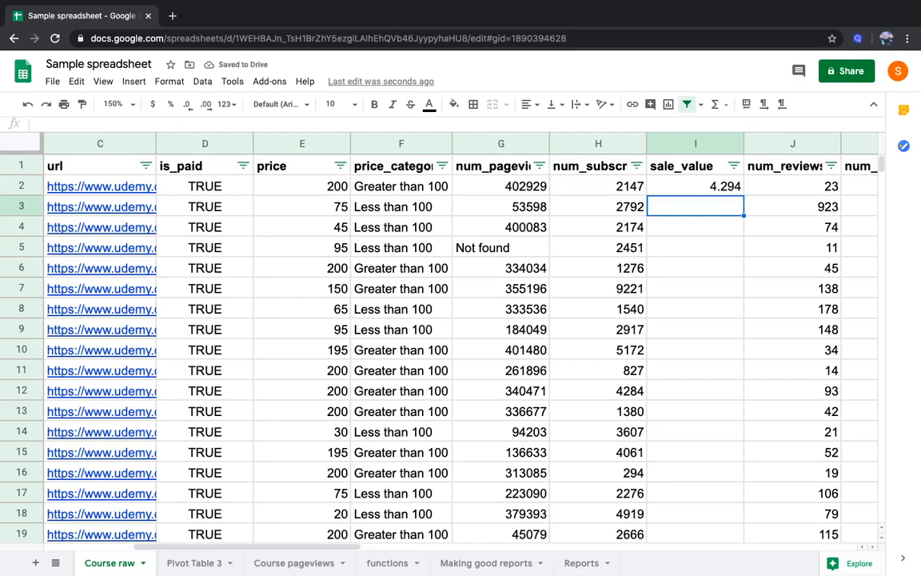
# Copy the sale value formula from I2 down column I to the last course row, I3679
pyautogui.click(695, 186)
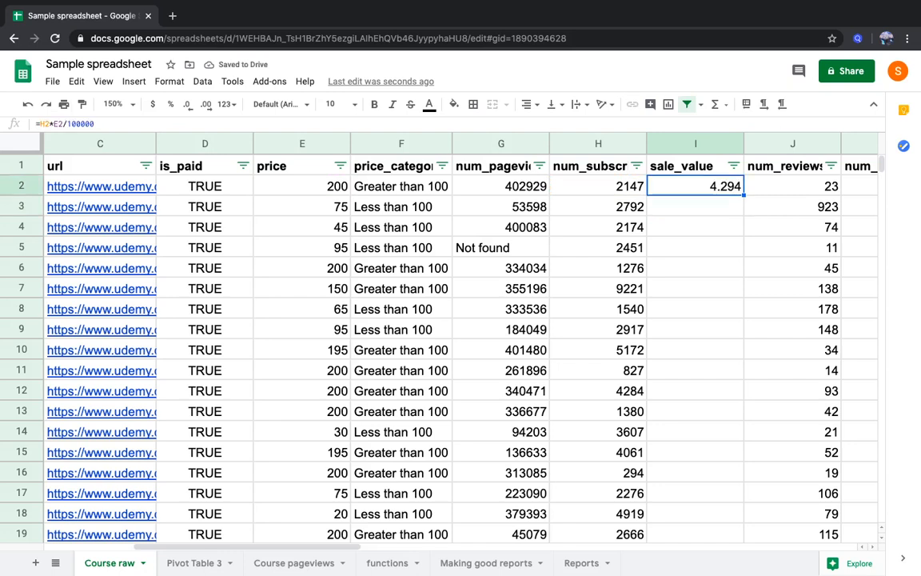
pyautogui.hotkey('ctrl', 'c')
pyautogui.click(598, 186)
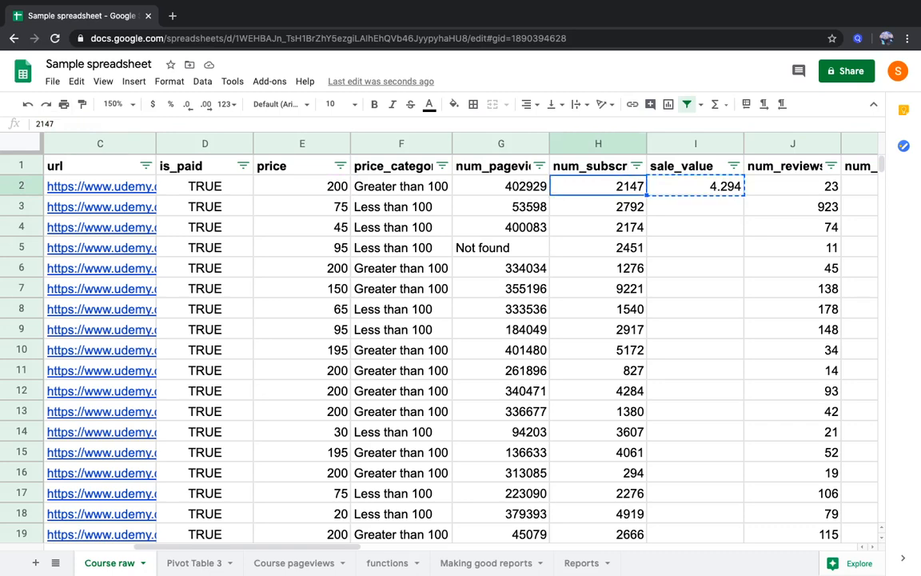
pyautogui.hotkey('ctrl', 'Down')
pyautogui.press('Right')
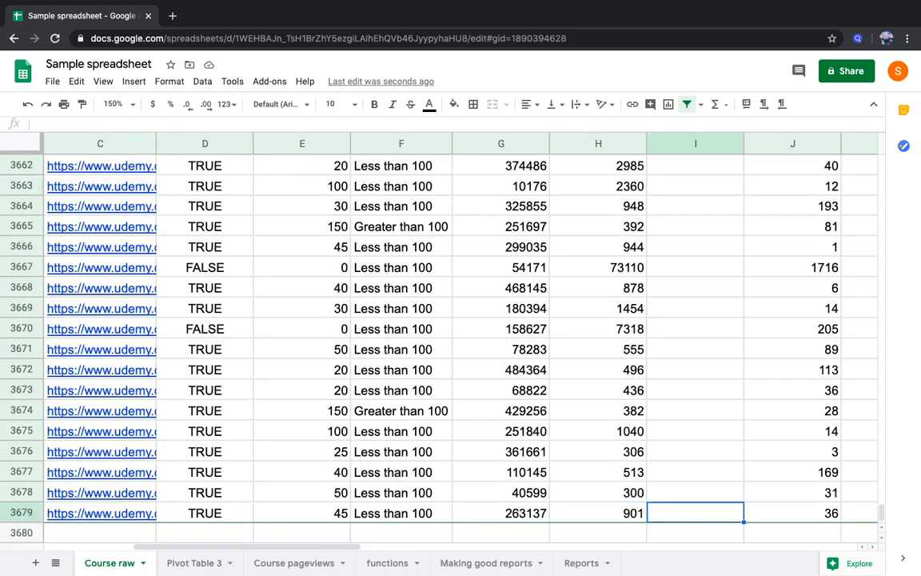
pyautogui.hotkey('ctrl', 'shift', 'Up')
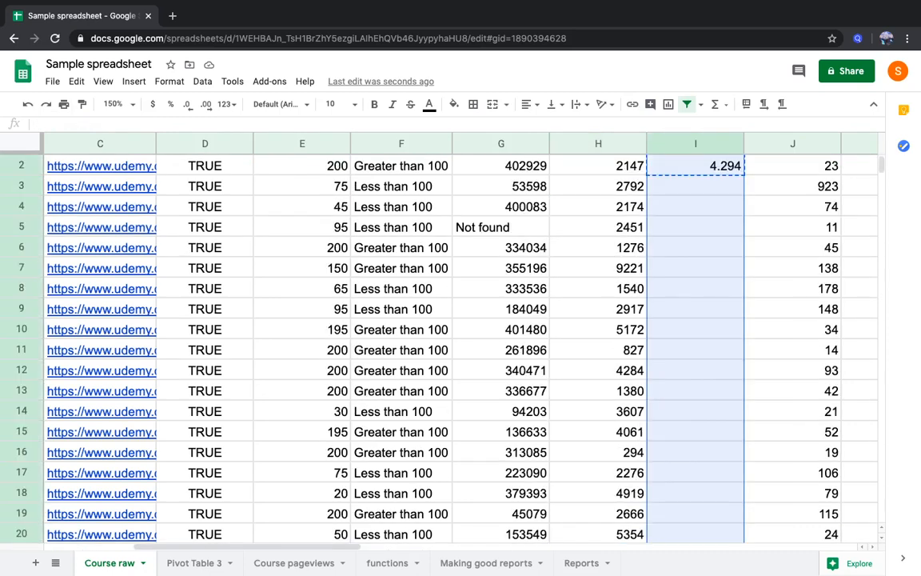
pyautogui.hotkey('ctrl', 'v')
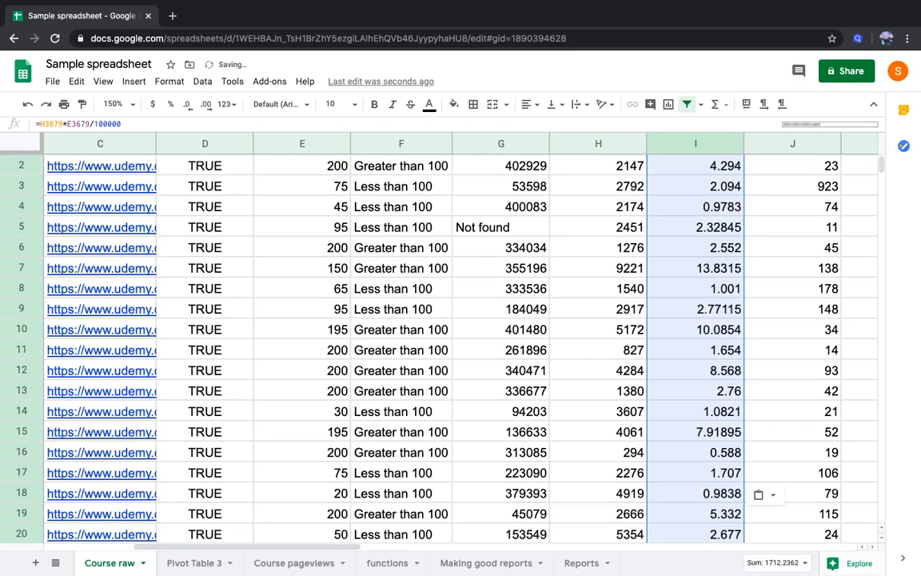
pyautogui.hotkey('ctrl', 'Up')
pyautogui.press('Down')
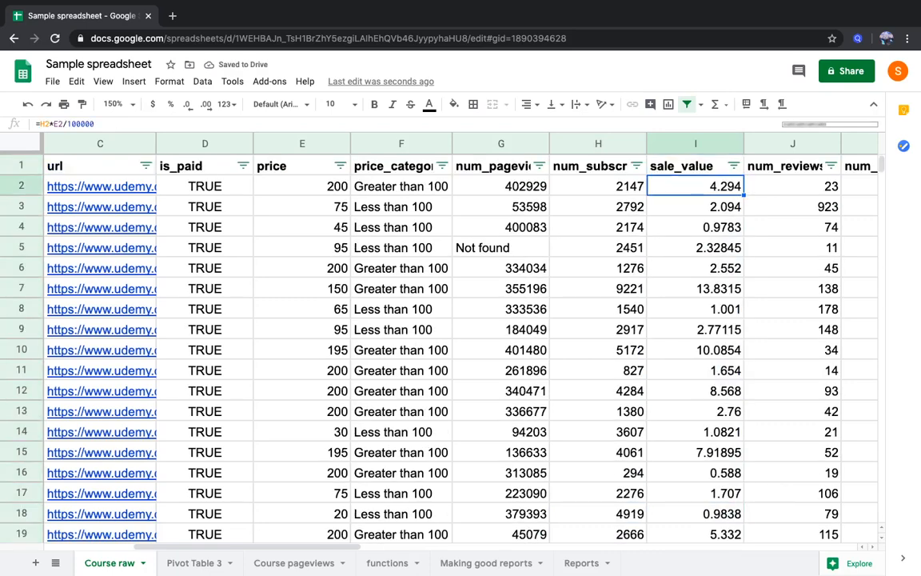
pyautogui.press('Left')
pyautogui.press('Left')
pyautogui.press('Left')
pyautogui.press('Left')
pyautogui.press('Left')
pyautogui.press('Left')
pyautogui.press('Left')
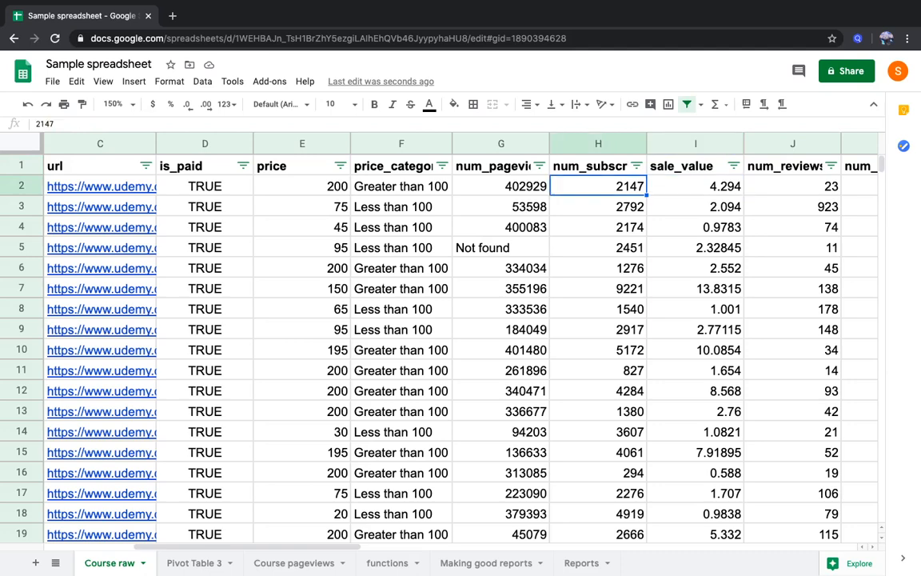
pyautogui.press('Right')
pyautogui.press('Right')
pyautogui.press('Right')
pyautogui.press('Right')
pyautogui.press('Right')
pyautogui.press('Right')
pyautogui.press('Right')
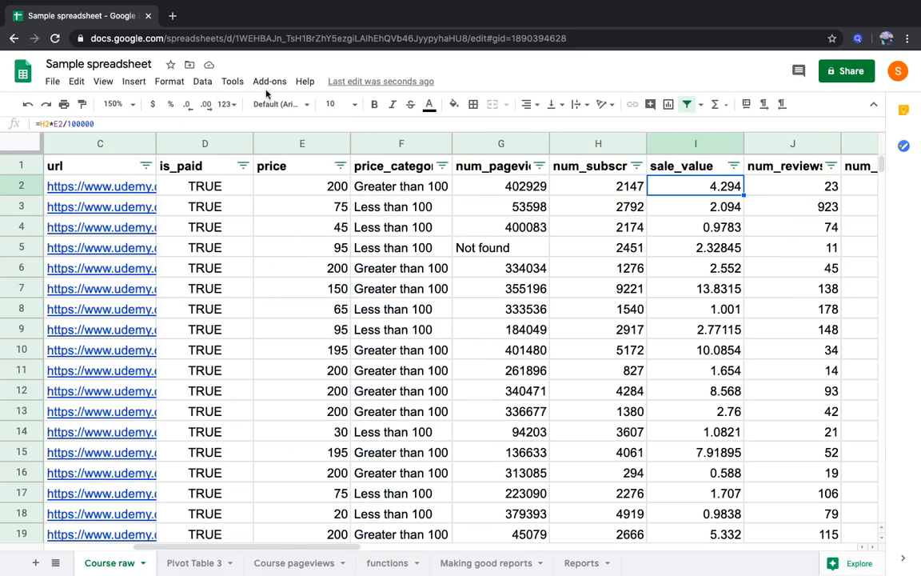
# Rename the column I header in Course raw to sale_value (lakhs)
pyautogui.doubleClick(711, 168)
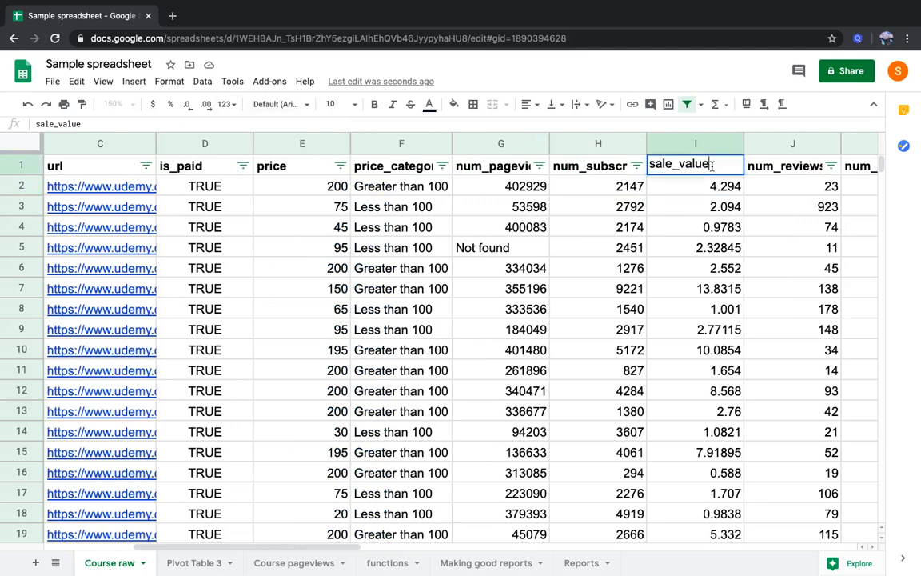
pyautogui.write('(lakhs)')
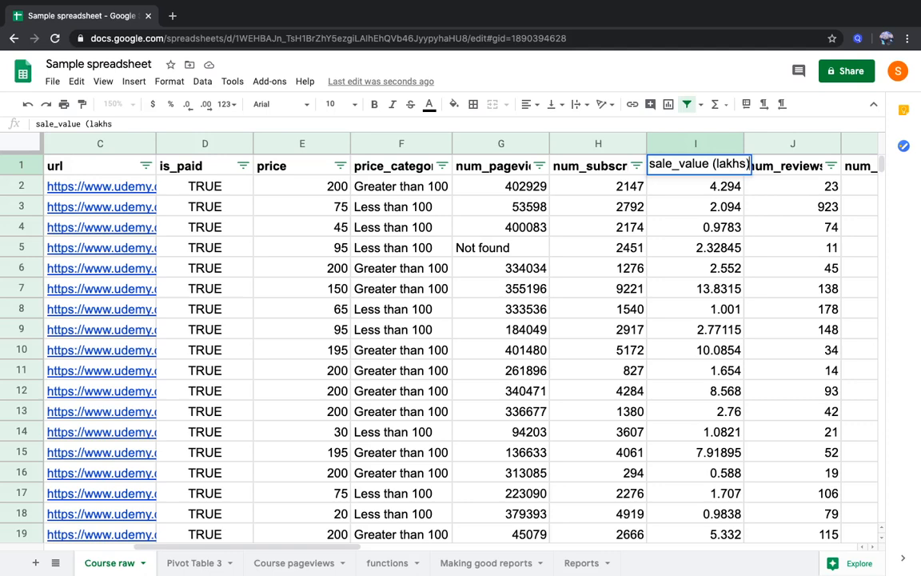
pyautogui.press('Return')
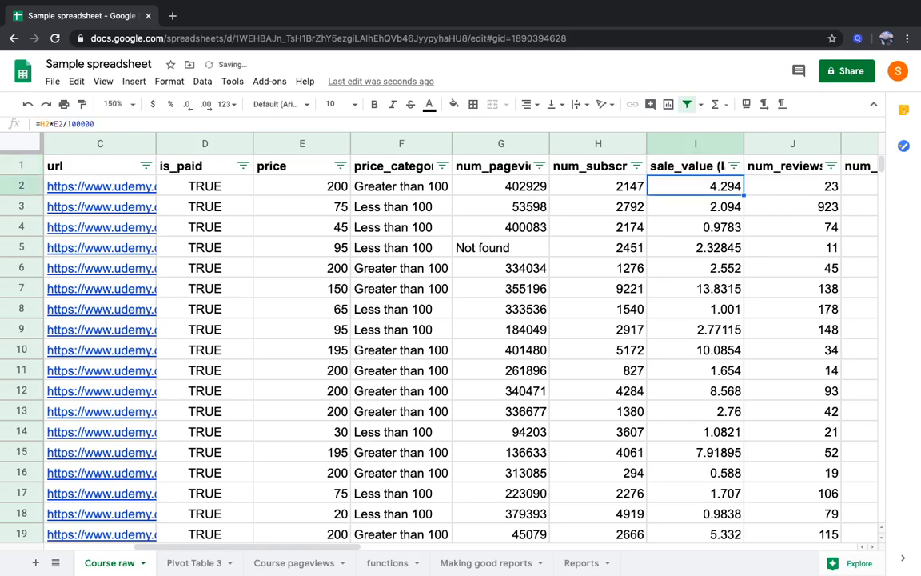
# Replace num_subscribers with sale_value (lakhs) as the summed value in Pivot Table 3
pyautogui.click(186, 560)
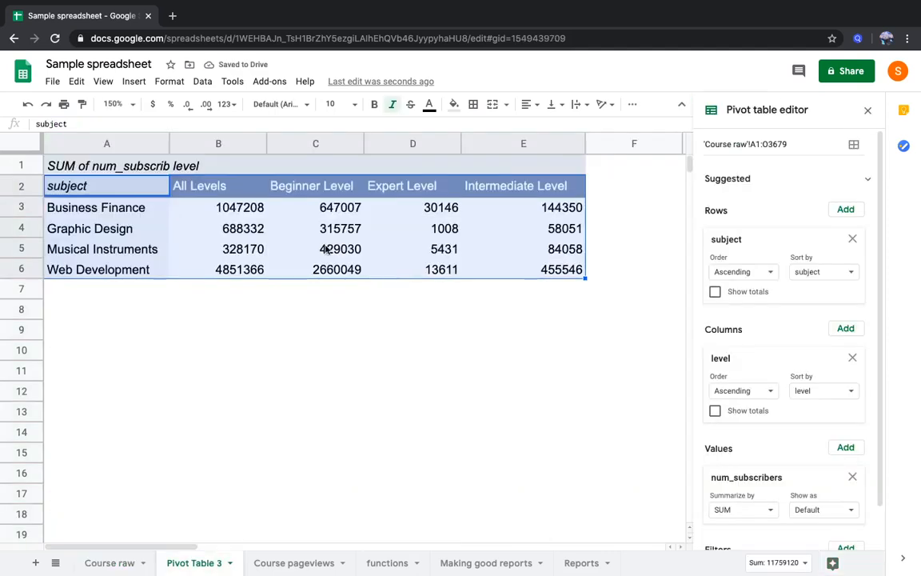
pyautogui.click(332, 251)
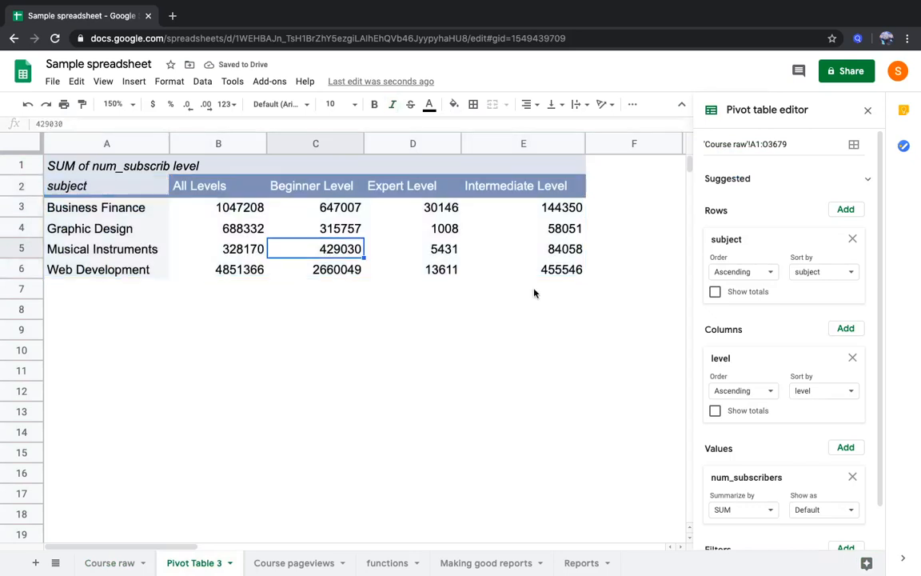
pyautogui.click(853, 477)
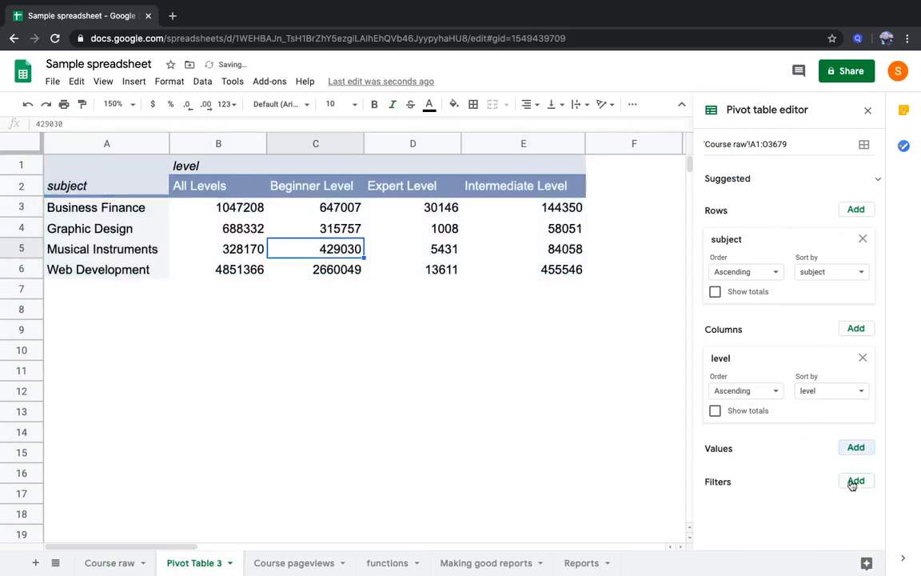
pyautogui.click(854, 451)
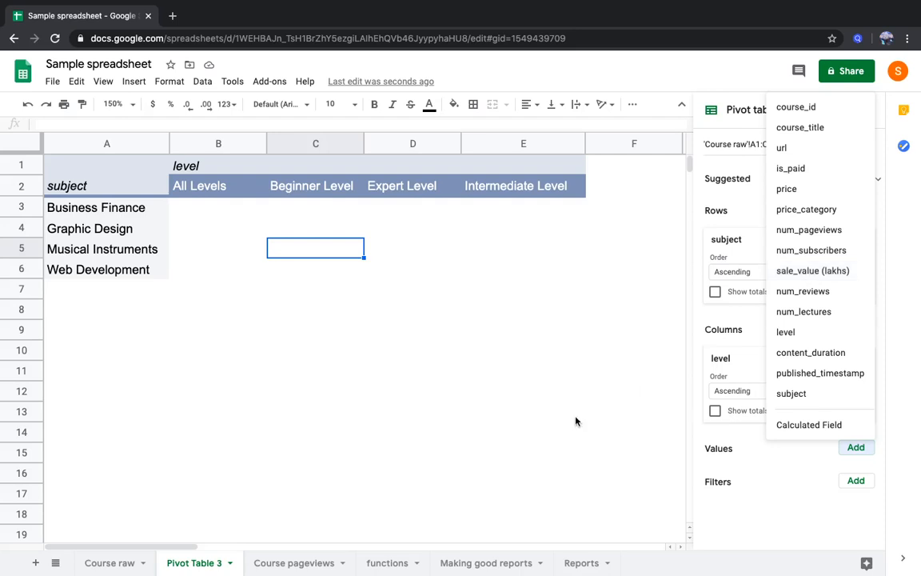
pyautogui.click(795, 271)
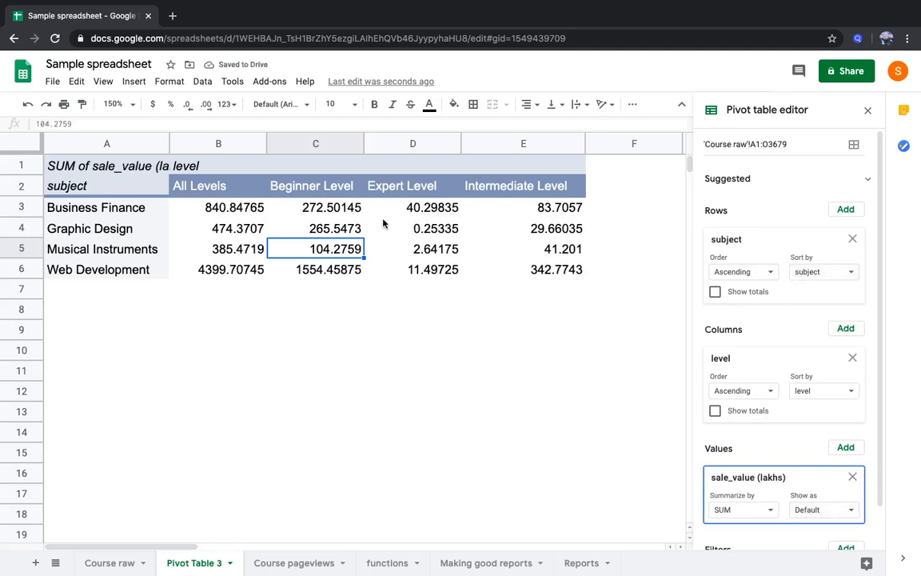
# Copy the pivot table range A2:E6 and paste it at B27 on the Reports sheet, below the doughnut chart
pyautogui.click(235, 214)
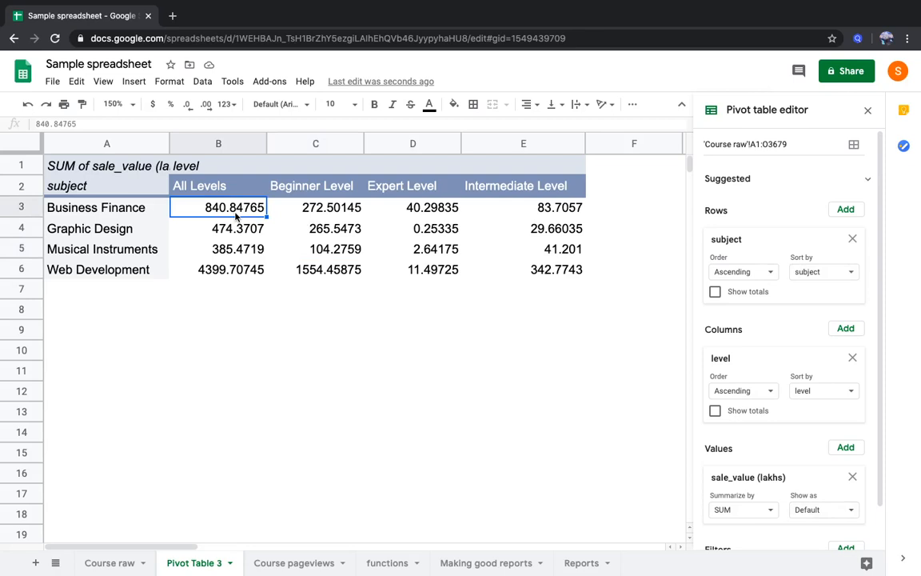
pyautogui.moveTo(118, 193); pyautogui.dragTo(508, 273)
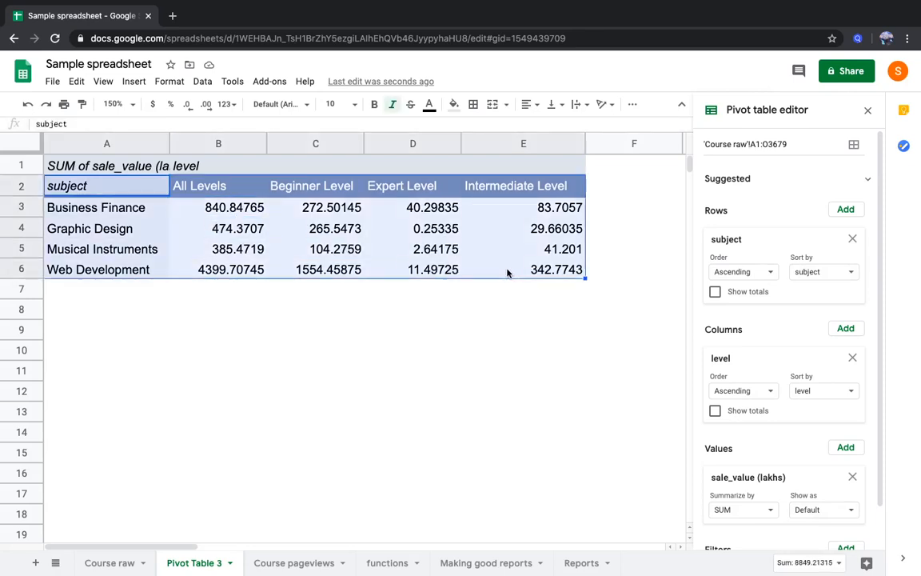
pyautogui.press('super+c')
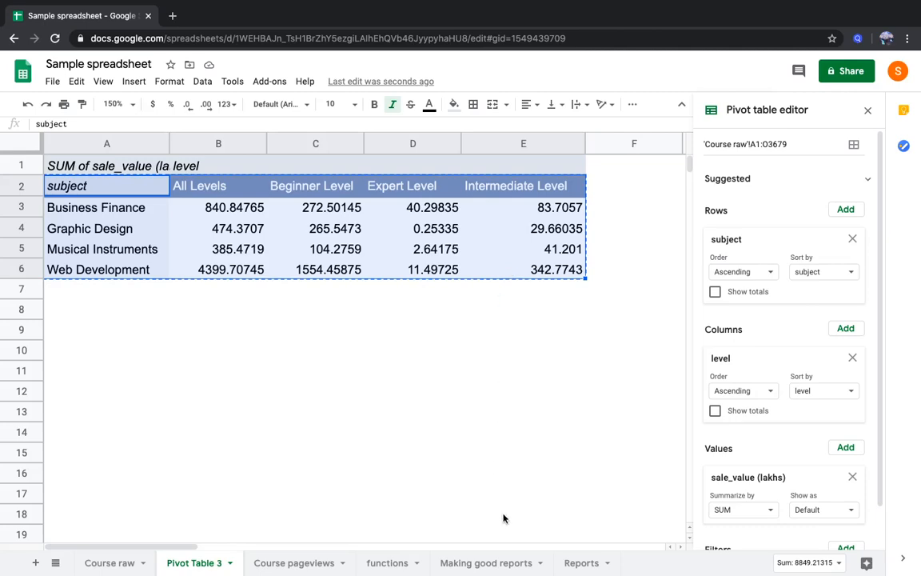
pyautogui.click(569, 562)
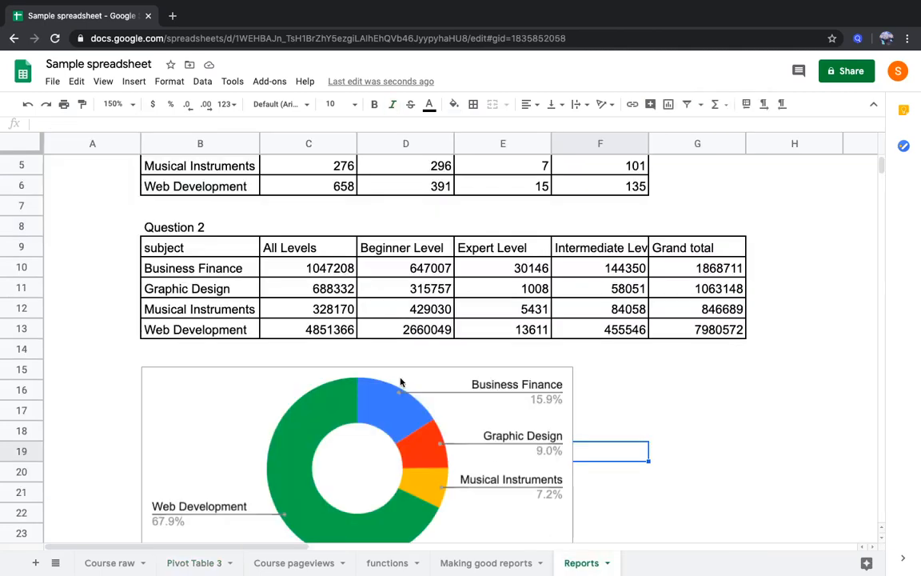
pyautogui.scroll(-5, 261, 432)
pyautogui.click(164, 449)
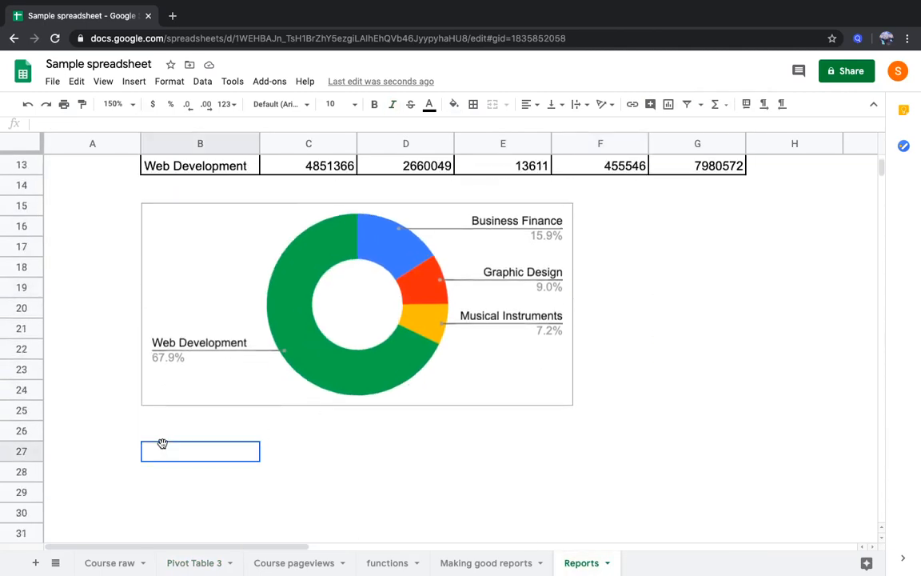
pyautogui.hotkey('ctrl', 'v')
# Enter the heading Question 3 in B26 above the pasted sale value table
pyautogui.click(175, 436)
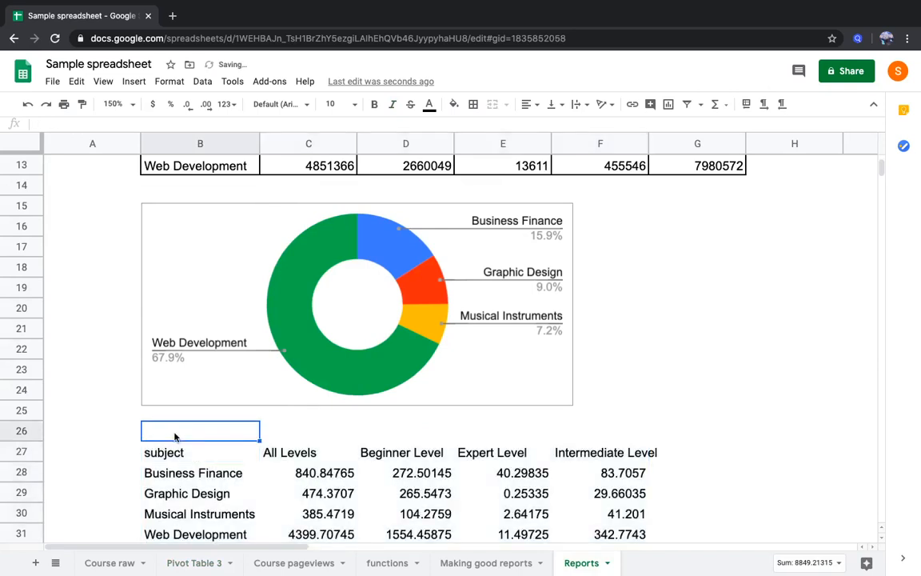
pyautogui.write('Question 3')
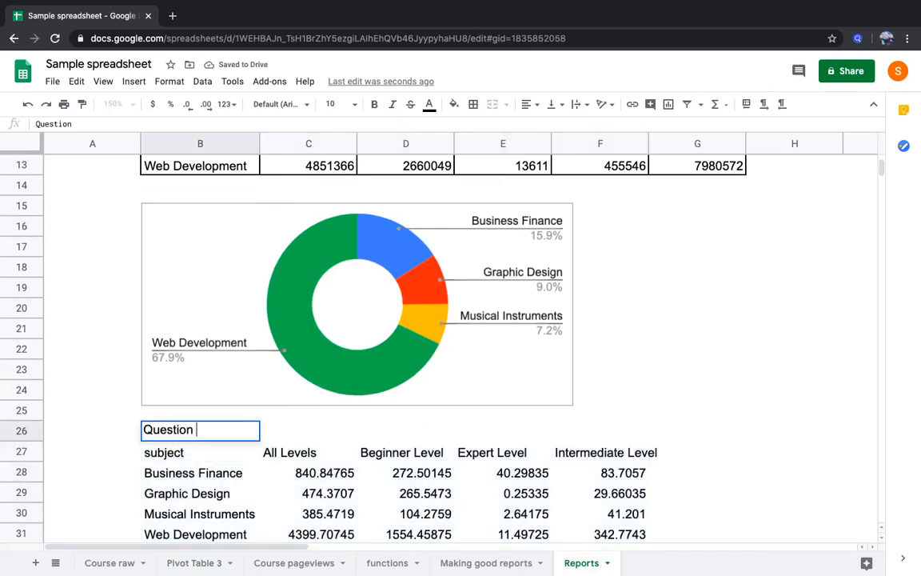
pyautogui.press('Return')
# Apply all borders to the Question 3 table, B27:F31
pyautogui.hotkey('shift', 'Right')
pyautogui.hotkey('shift', 'Right')
pyautogui.hotkey('shift', 'Right')
pyautogui.hotkey('shift', 'Right')
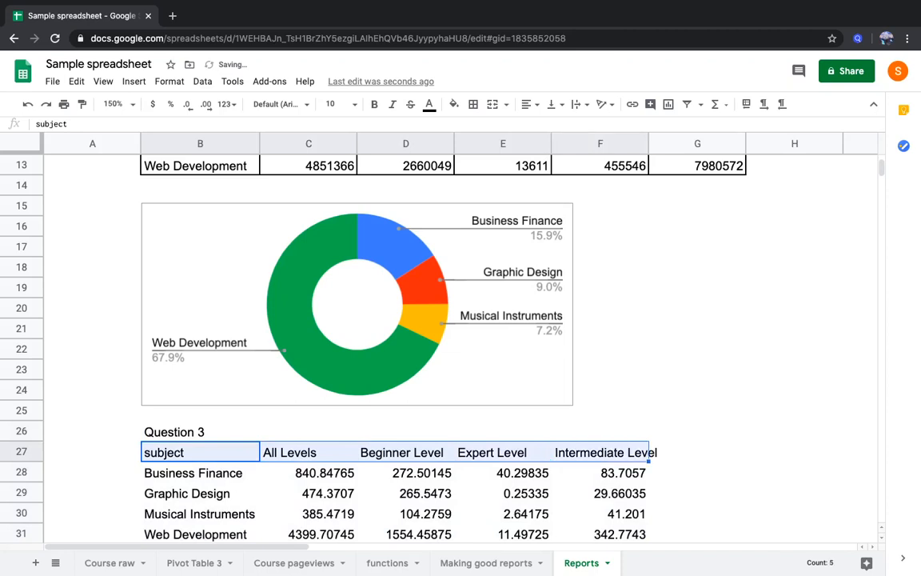
pyautogui.hotkey('shift', 'Down')
pyautogui.hotkey('shift', 'Down')
pyautogui.hotkey('shift', 'Down')
pyautogui.hotkey('shift', 'Down')
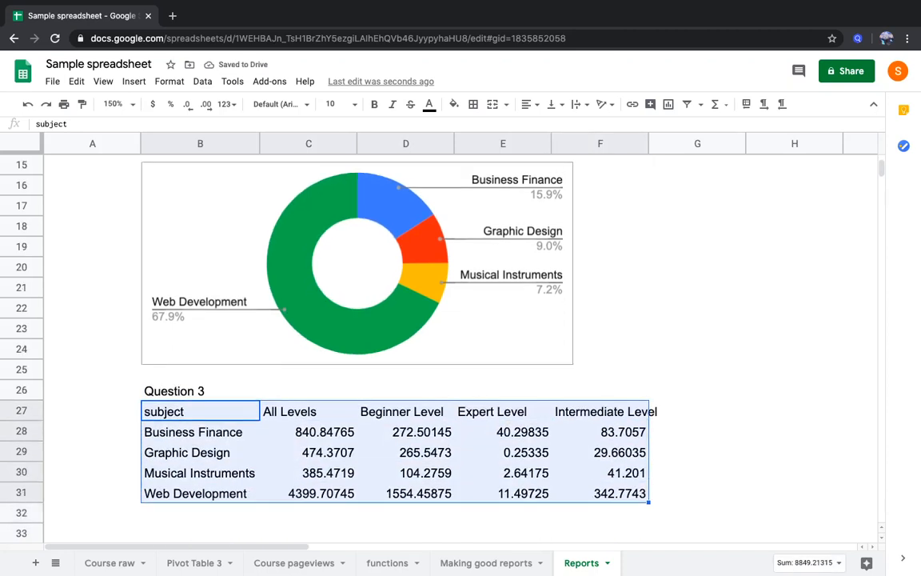
pyautogui.click(474, 105)
pyautogui.click(478, 128)
pyautogui.click(372, 459)
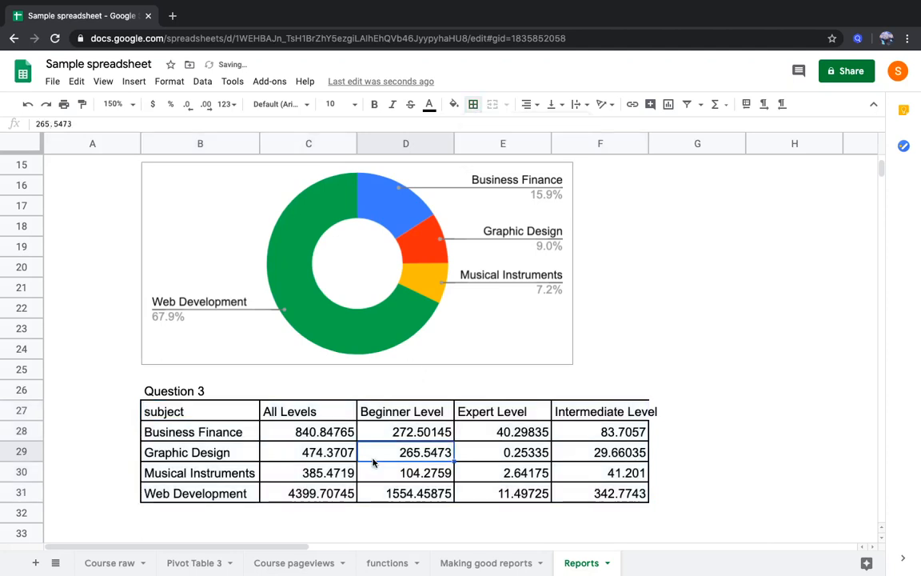
# Check the sum of sale values across all levels for each subject row in the Question 3 table
pyautogui.moveTo(290, 493); pyautogui.dragTo(596, 493)
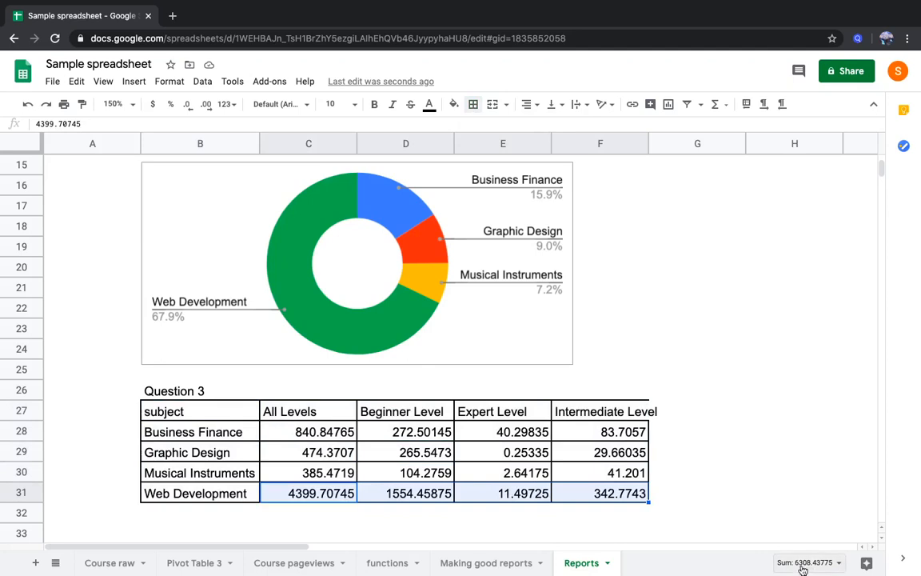
pyautogui.moveTo(324, 432); pyautogui.dragTo(569, 432)
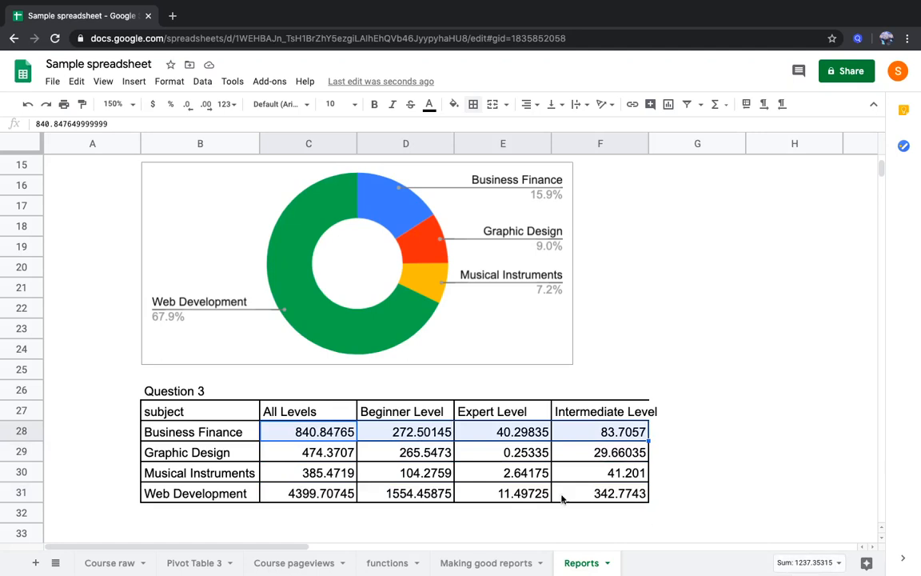
pyautogui.click(346, 453)
pyautogui.moveTo(346, 453); pyautogui.dragTo(593, 453)
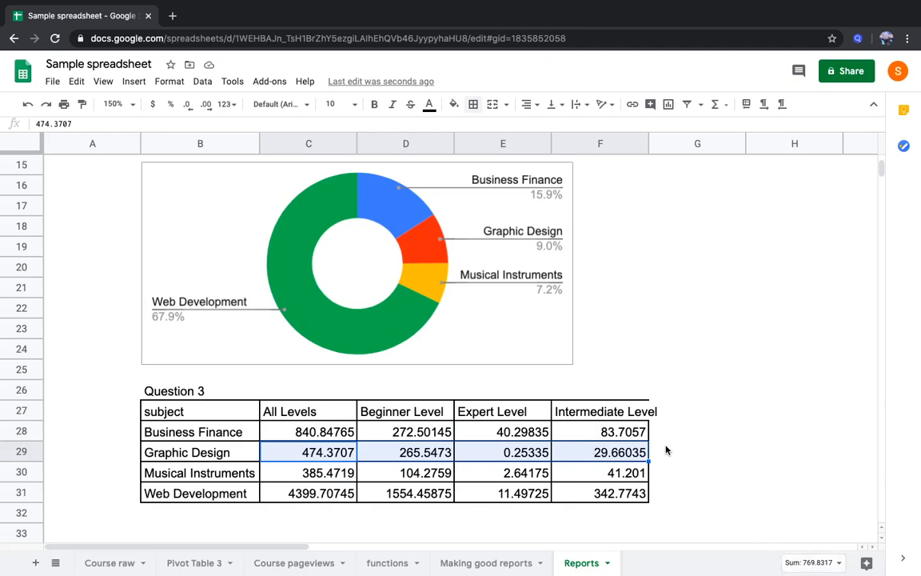
pyautogui.moveTo(581, 475); pyautogui.dragTo(336, 474)
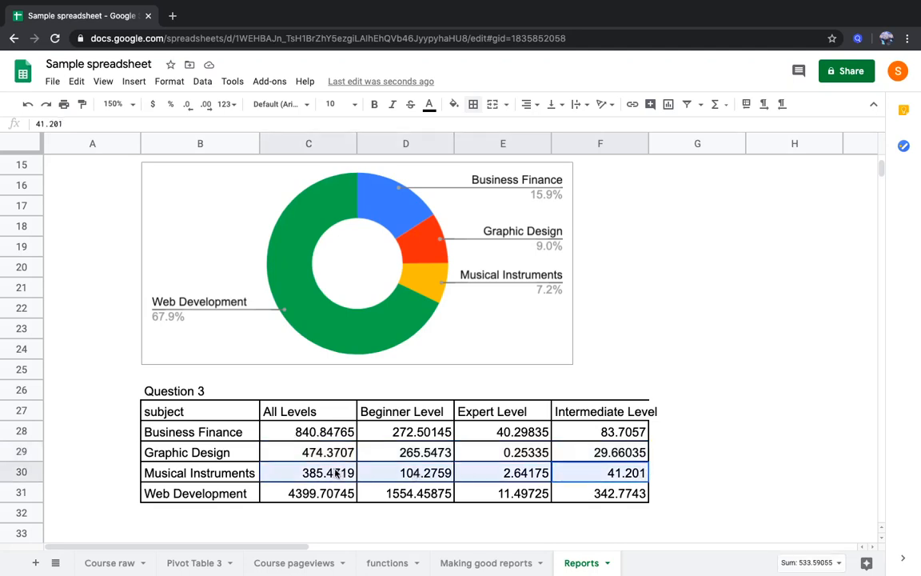
pyautogui.click(436, 471)
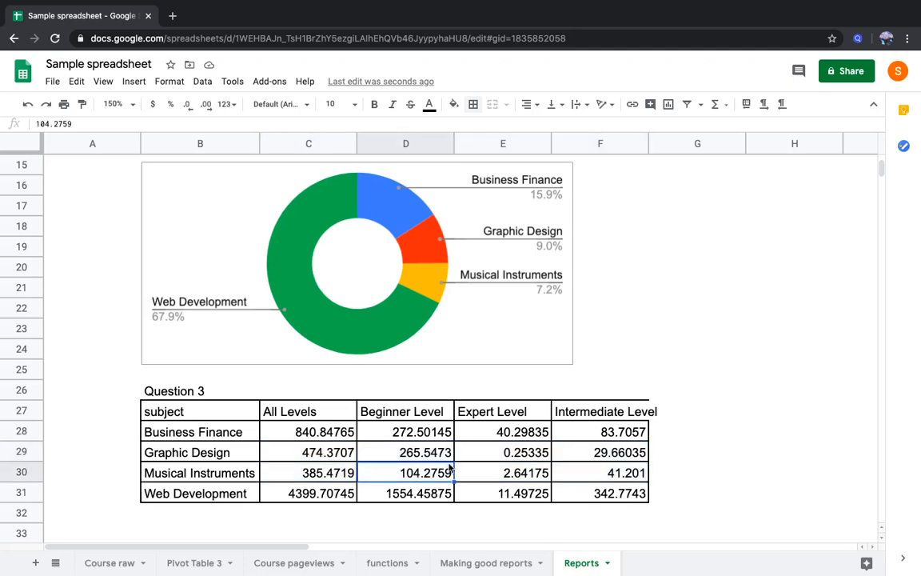
pyautogui.click(676, 440)
pyautogui.write('=sum(')
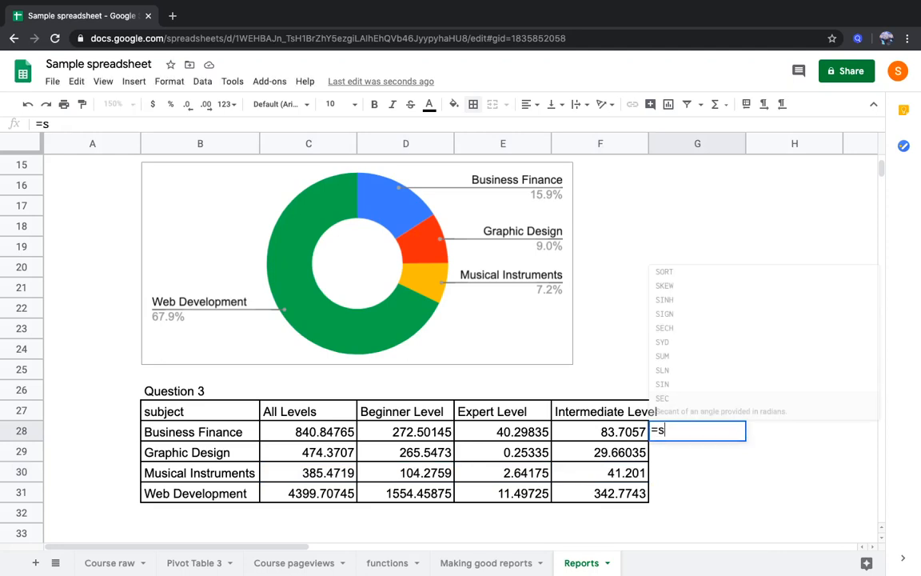
pyautogui.press('Left')
pyautogui.hotkey('shift', 'Left')
pyautogui.hotkey('shift', 'Left')
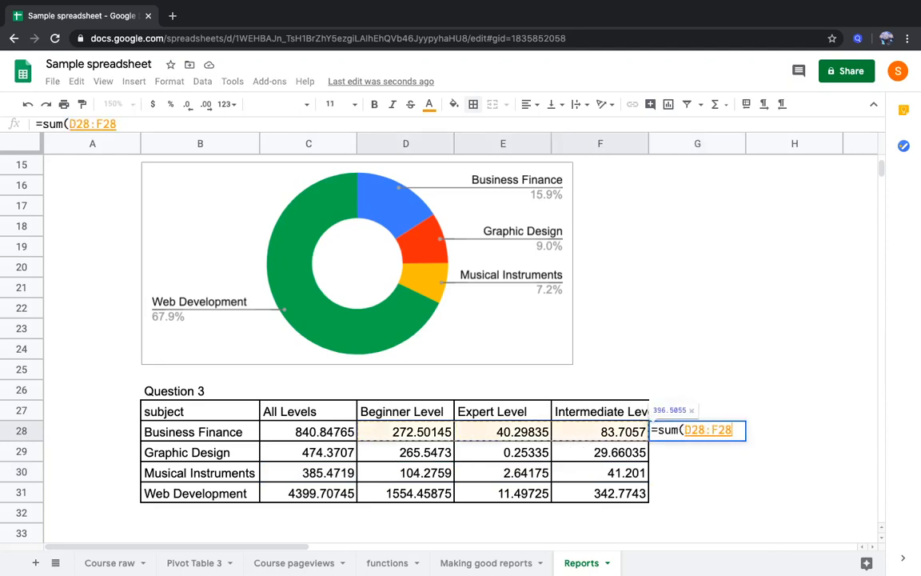
pyautogui.press('Escape')
# Copy the Grand total column G9:G13 from the Question 2 table and paste it at G27 beside the Question 3 table
pyautogui.press('Up')
pyautogui.press('super+Up')
pyautogui.press('Up')
pyautogui.press('Up')
pyautogui.press('Up')
pyautogui.press('Up')
pyautogui.press('Up')
pyautogui.press('Up')
pyautogui.press('Down')
pyautogui.press('Down')
pyautogui.hotkey('shift', 'Down')
pyautogui.hotkey('shift', 'Down')
pyautogui.hotkey('shift', 'Down')
pyautogui.hotkey('shift', 'Down')
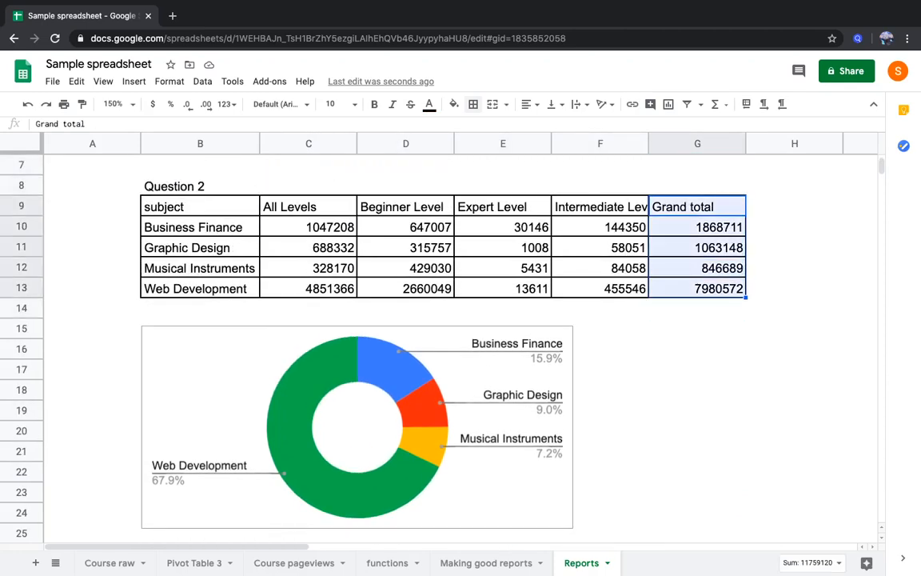
pyautogui.scroll(-5, 681, 450)
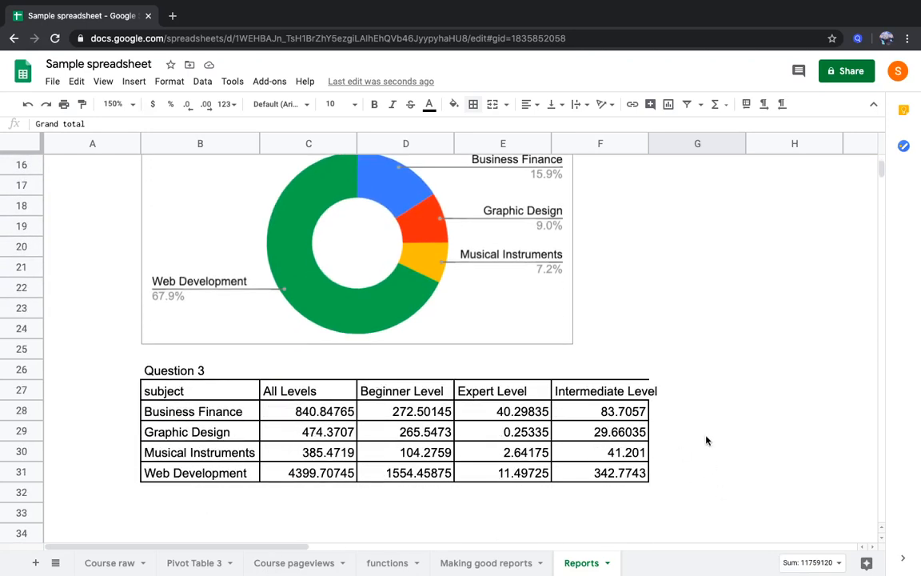
pyautogui.click(674, 388)
pyautogui.write('Grand total 1237.35315 769.8317 533.59055 6308.43775')
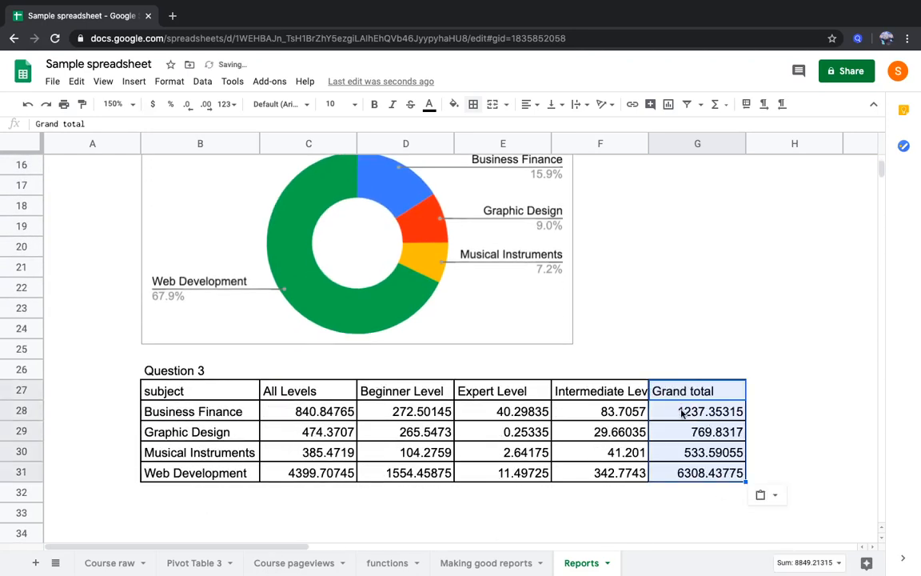
# Check the pasted grand total formulas for each subject in G28:G31 of the Question 3 table
pyautogui.click(678, 475)
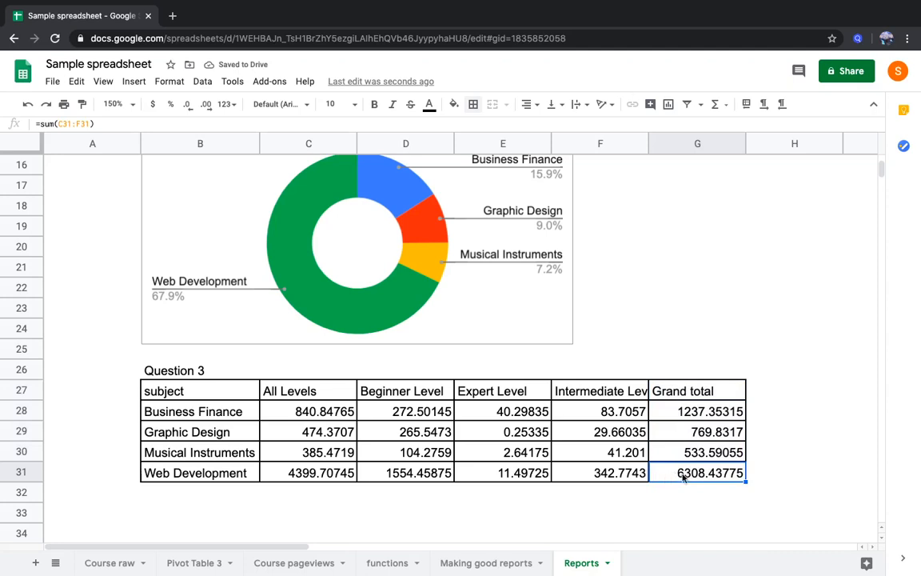
pyautogui.click(686, 413)
pyautogui.click(687, 436)
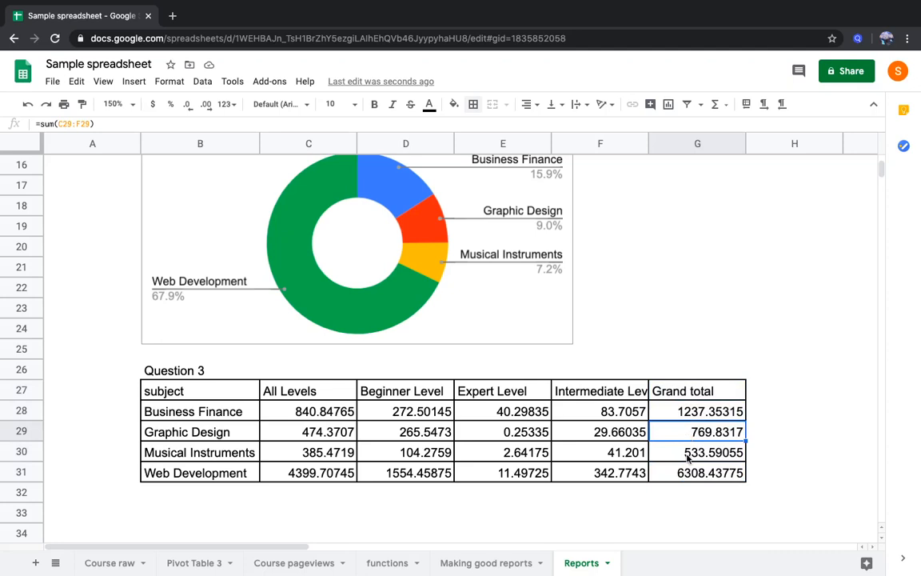
pyautogui.click(692, 454)
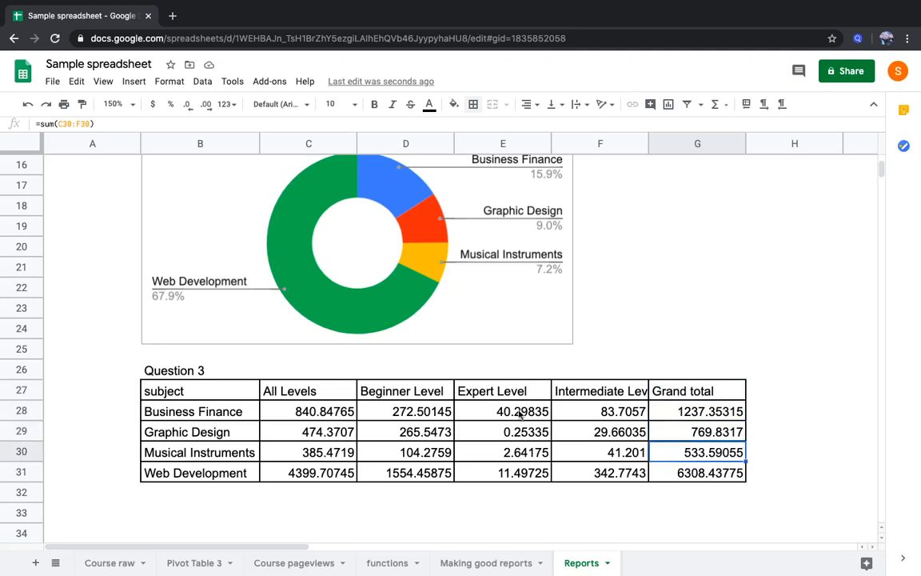
pyautogui.scroll(5, 267, 403)
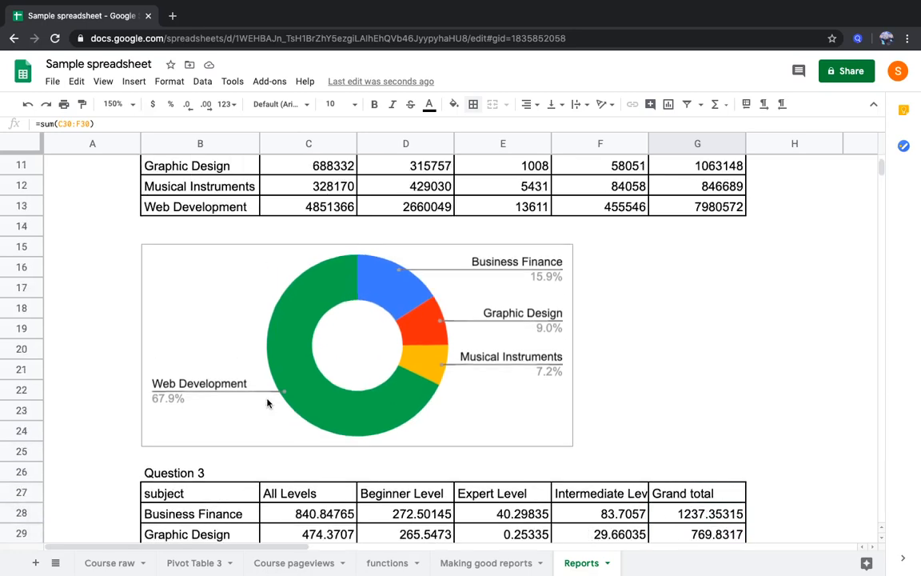
pyautogui.scroll(-4, 268, 403)
pyautogui.scroll(-2, 268, 404)
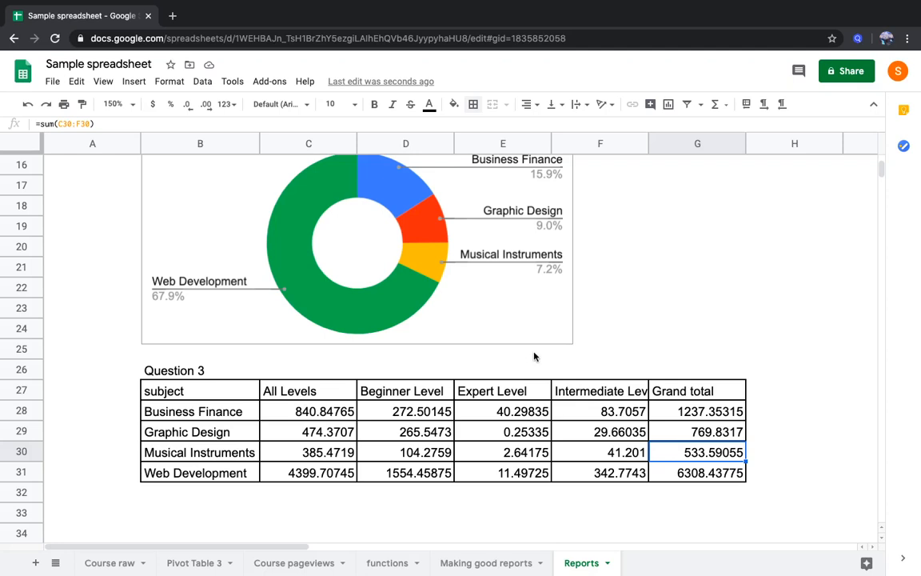
pyautogui.scroll(1, 384, 268)
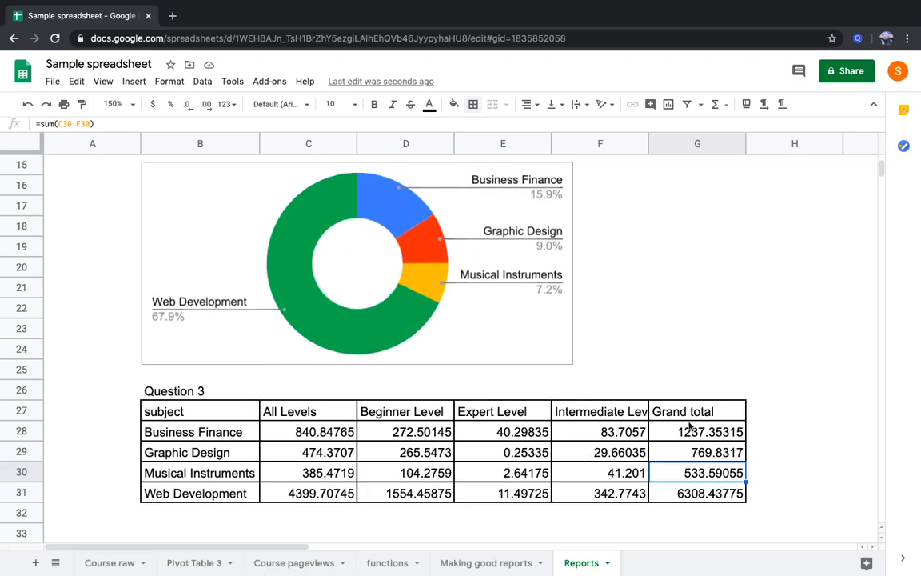
pyautogui.scroll(-4, 691, 462)
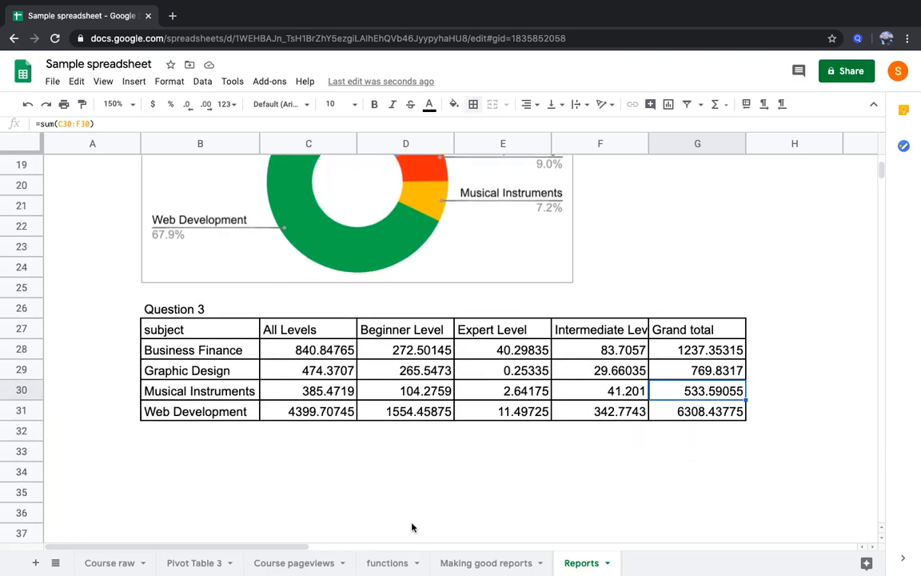
# Review question 4 in row 20 of the Making good reports sheet, on conversion from pageviews to subscribers
pyautogui.click(495, 561)
pyautogui.click(233, 377)
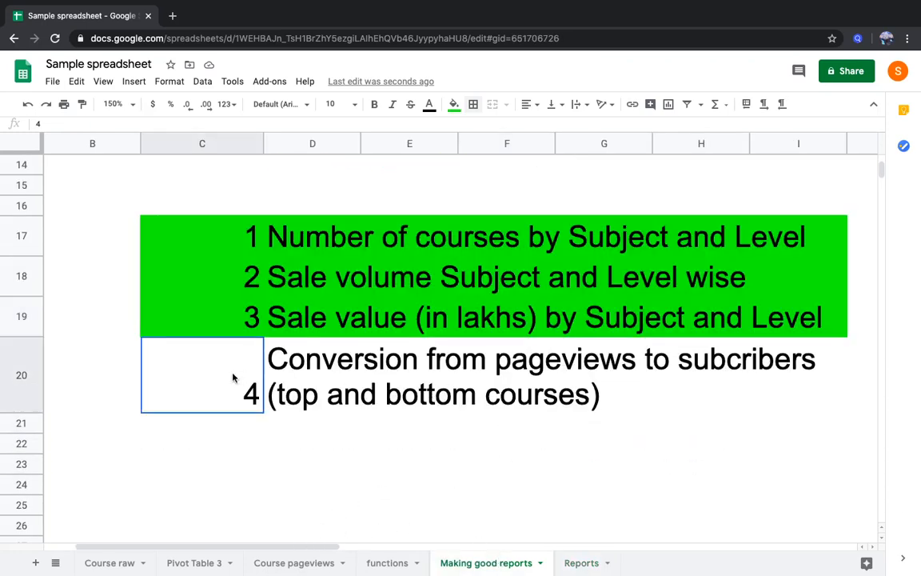
pyautogui.hotkey('shift', 'Right')
pyautogui.hotkey('shift', 'Right')
pyautogui.hotkey('shift', 'Right')
pyautogui.hotkey('shift', 'Right')
pyautogui.hotkey('shift', 'Right')
pyautogui.hotkey('shift', 'Right')
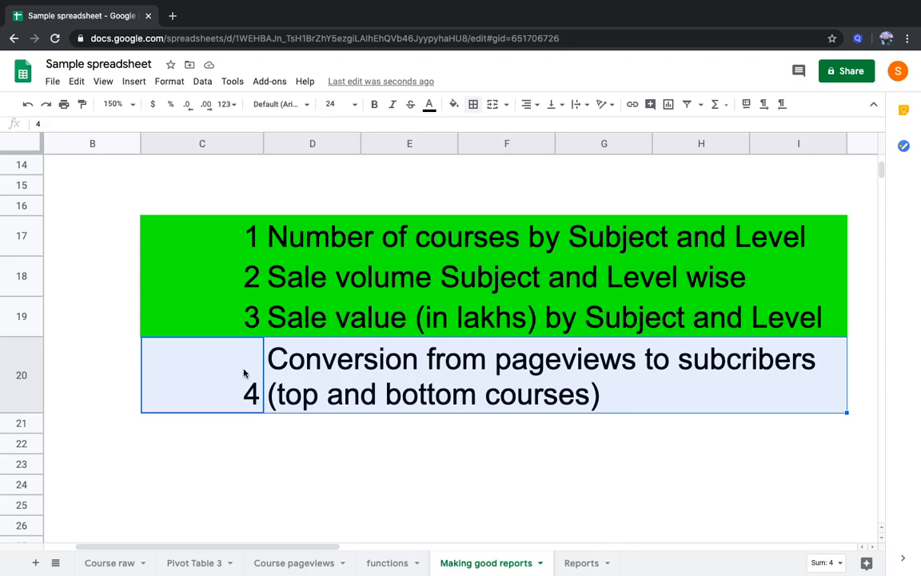
pyautogui.click(381, 381)
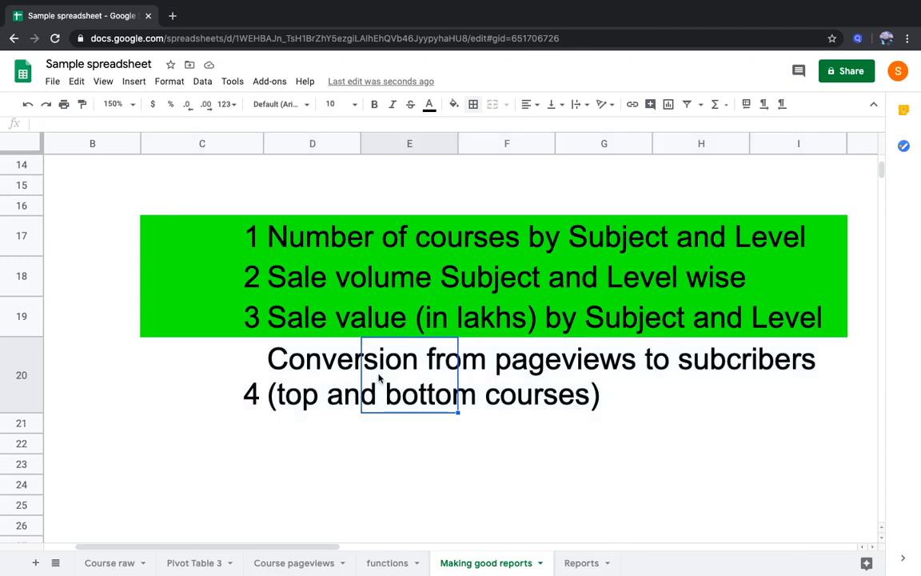
pyautogui.click(228, 383)
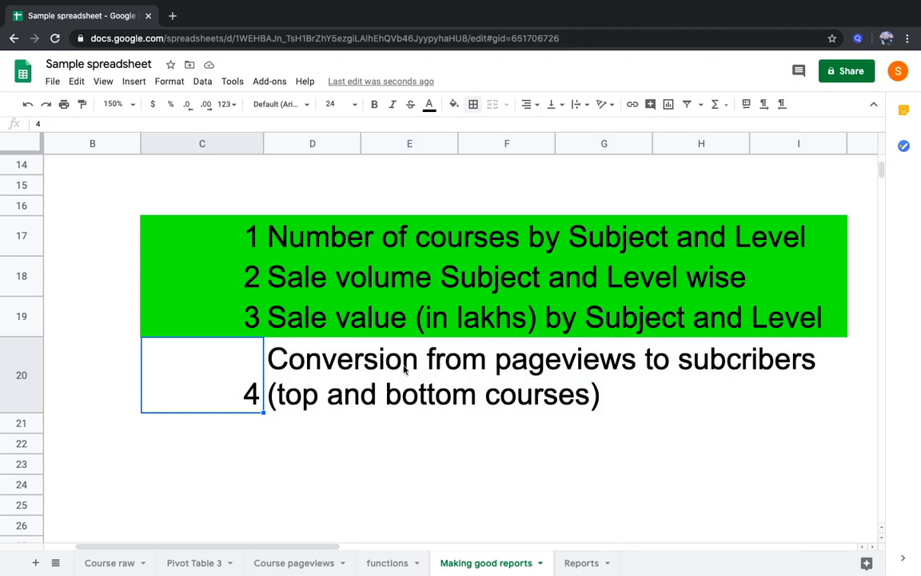
pyautogui.click(480, 344)
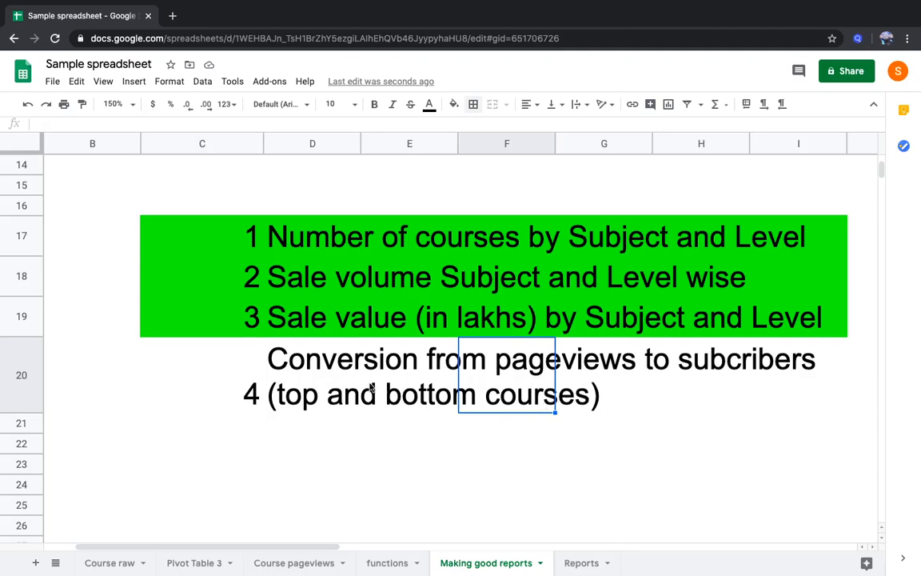
# Recheck question 4 and examine the num_pageviews and subscriber count columns on the Course raw sheet
pyautogui.click(319, 352)
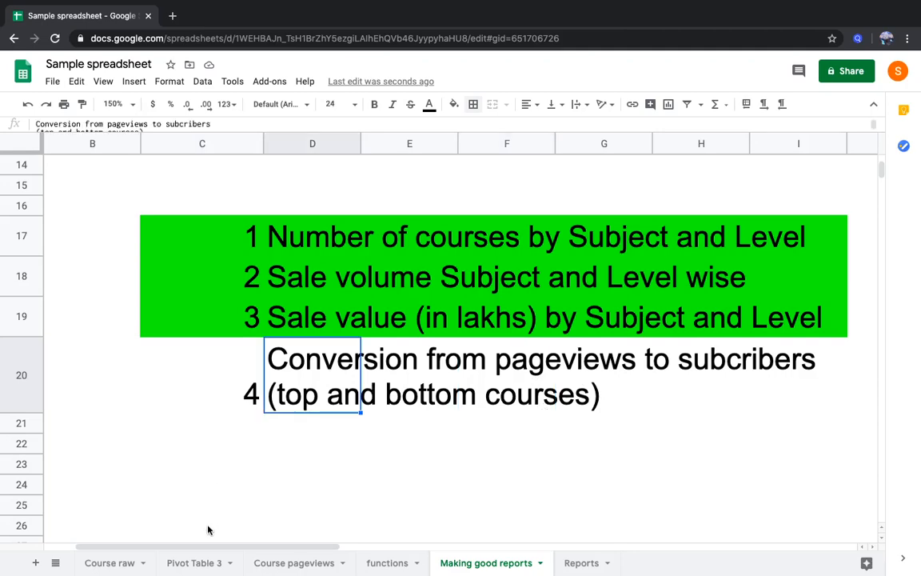
pyautogui.click(116, 565)
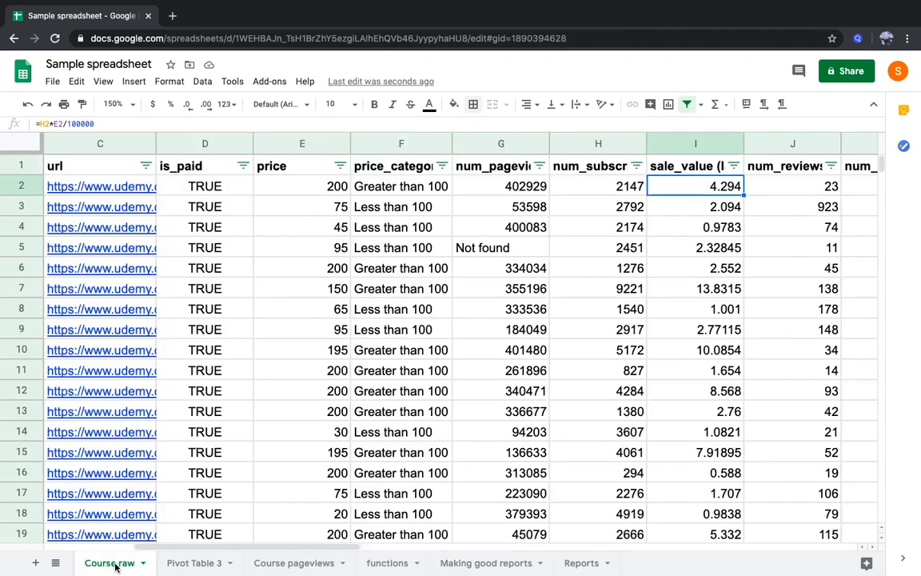
pyautogui.click(391, 310)
pyautogui.hotkey('ctrl', 'Up')
pyautogui.press('Left')
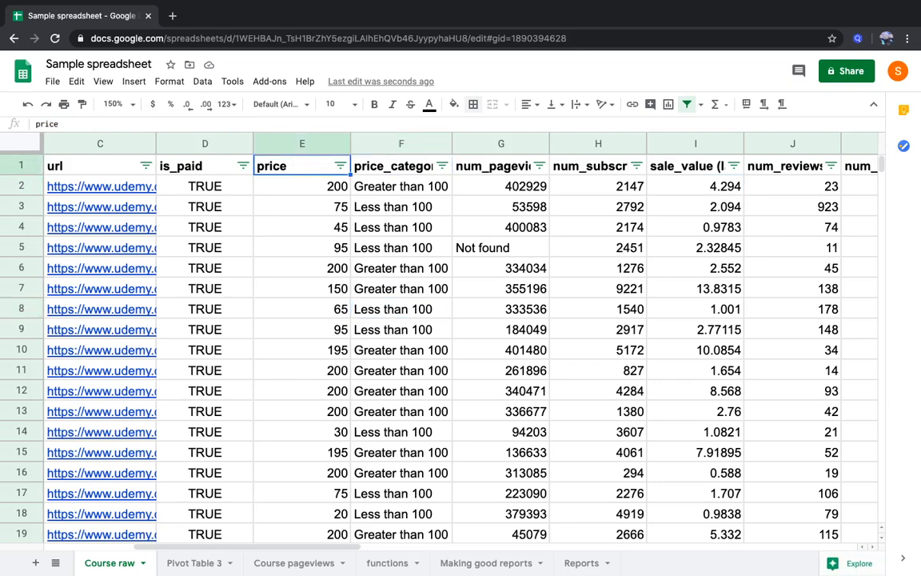
pyautogui.press('Right')
pyautogui.press('Right')
pyautogui.press('Down')
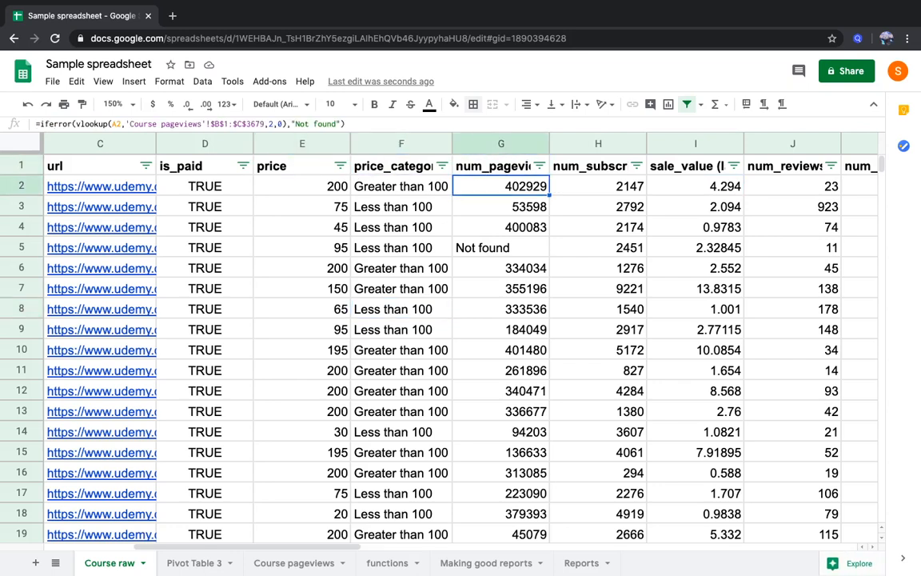
pyautogui.press('Right')
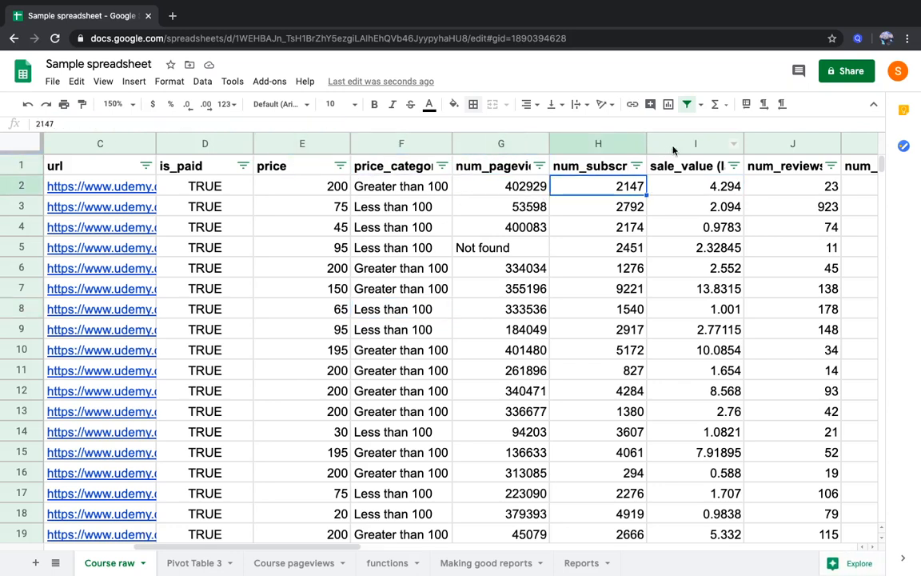
# Insert a column before sale_value (lakhs) on the Course raw sheet and head it conversion_%
pyautogui.click(688, 143)
pyautogui.rightClick(688, 143)
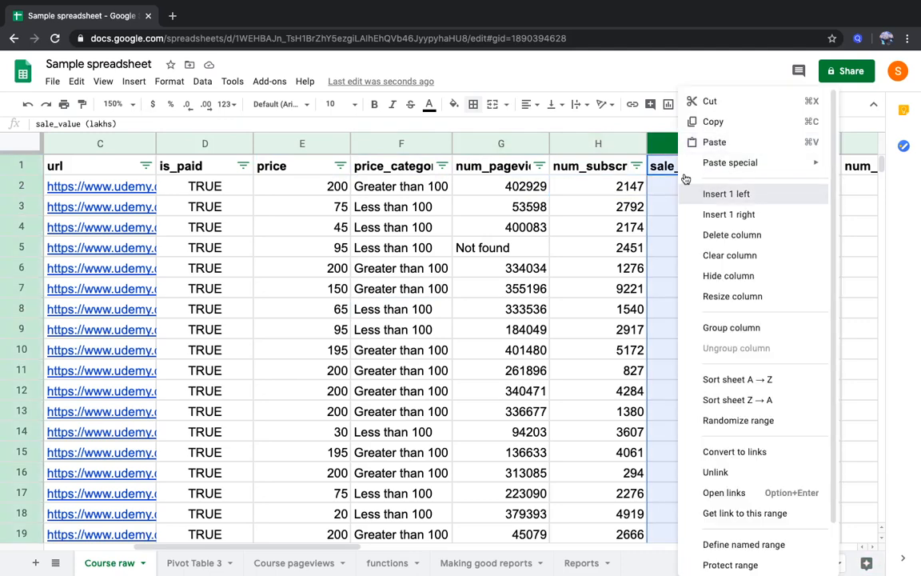
pyautogui.click(705, 194)
pyautogui.write('co')
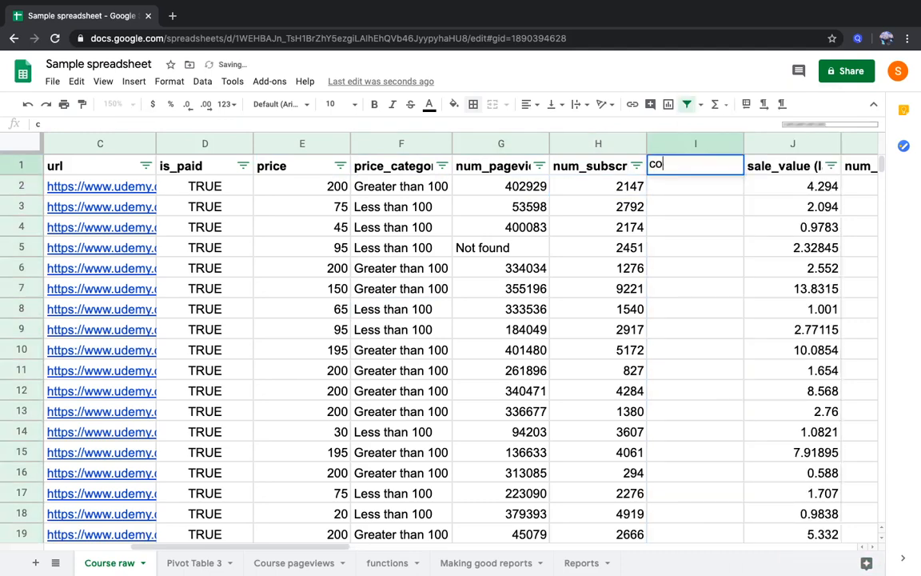
pyautogui.write('nversion_%')
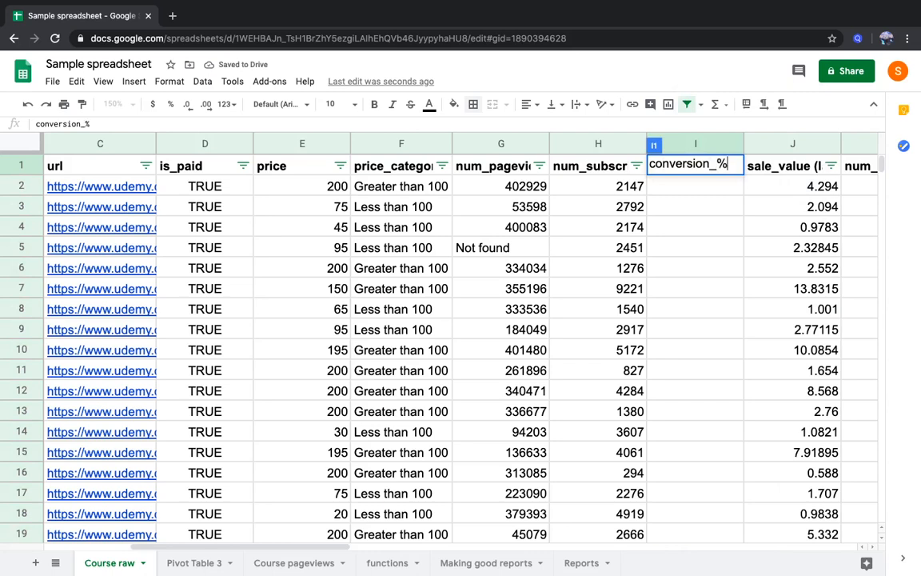
pyautogui.press('Return')
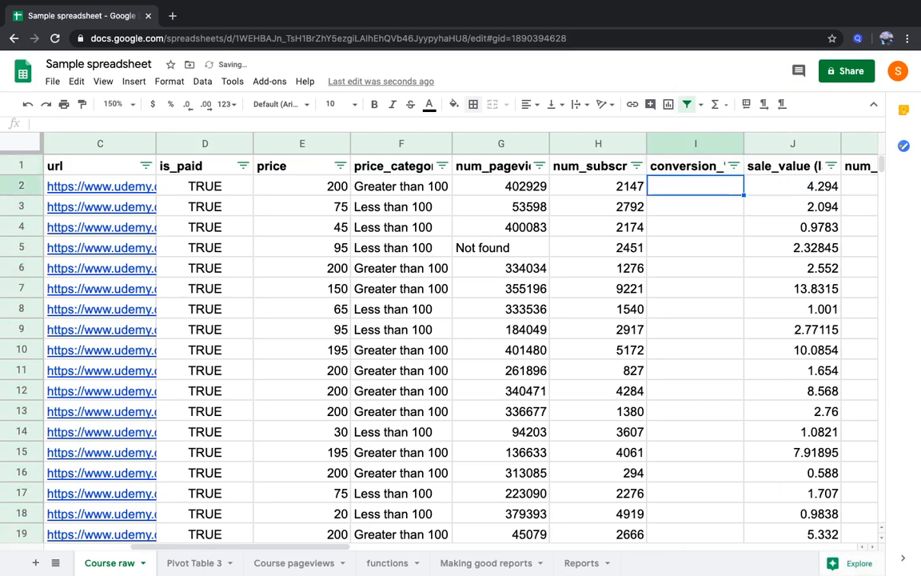
# Enter =H2/G2 in I2 to divide subscribers by pageviews, and format the cell as a percentage
pyautogui.write('=H2')
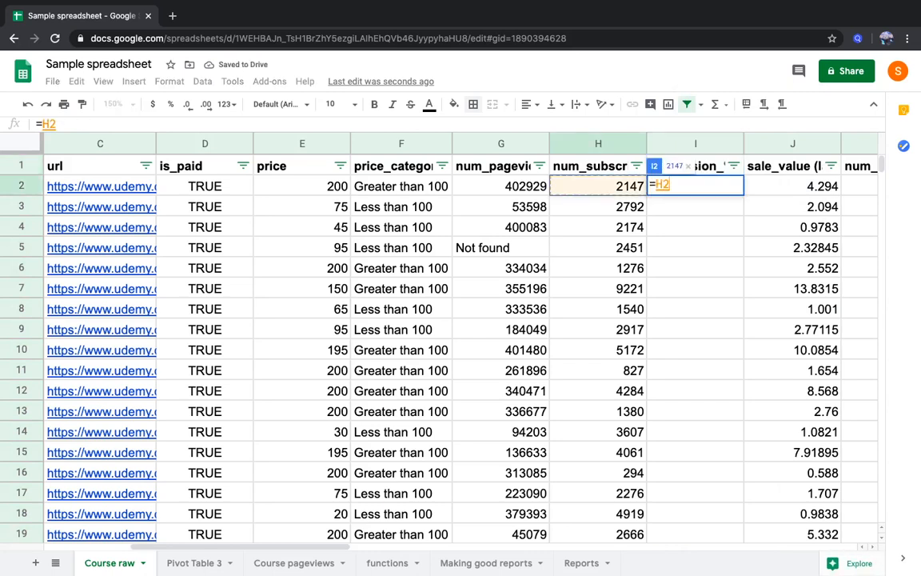
pyautogui.write('/G2')
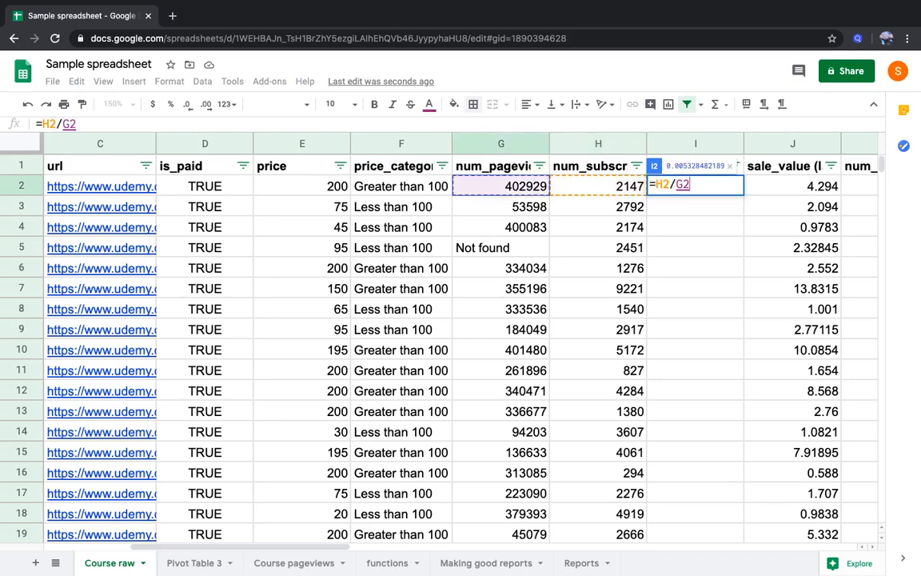
pyautogui.press('Return')
pyautogui.press('Up')
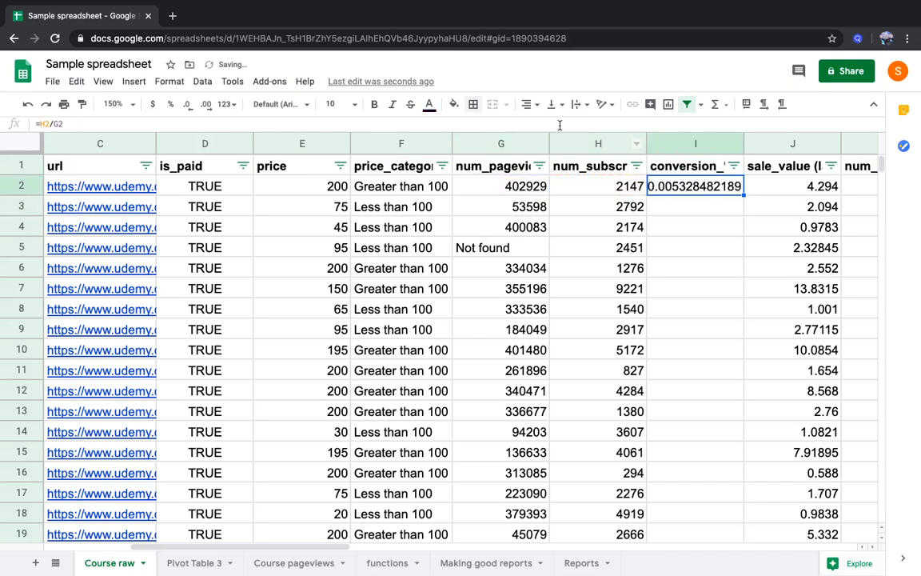
pyautogui.click(170, 106)
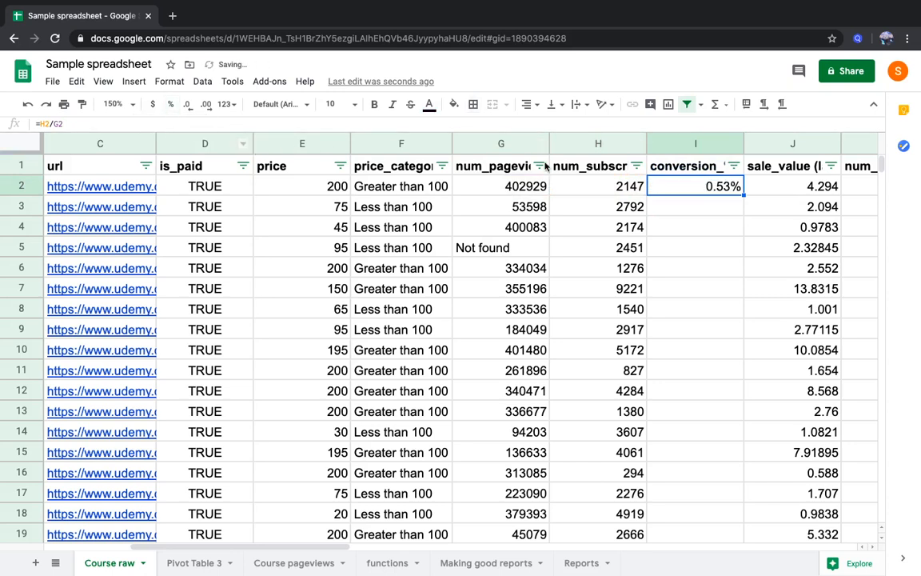
# Compare the pageview and subscriber figures in G2 and H2 that feed the conversion formula
pyautogui.click(720, 210)
pyautogui.click(522, 190)
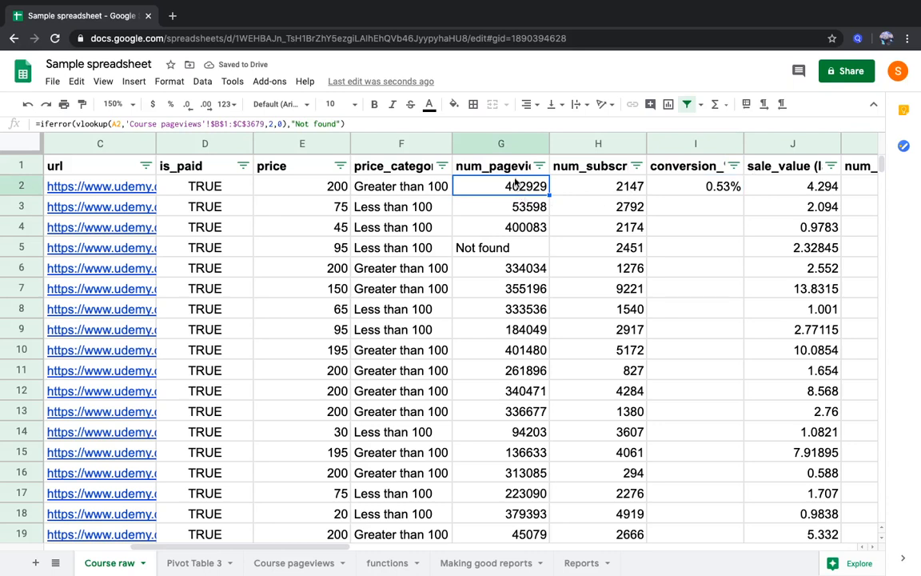
pyautogui.click(578, 191)
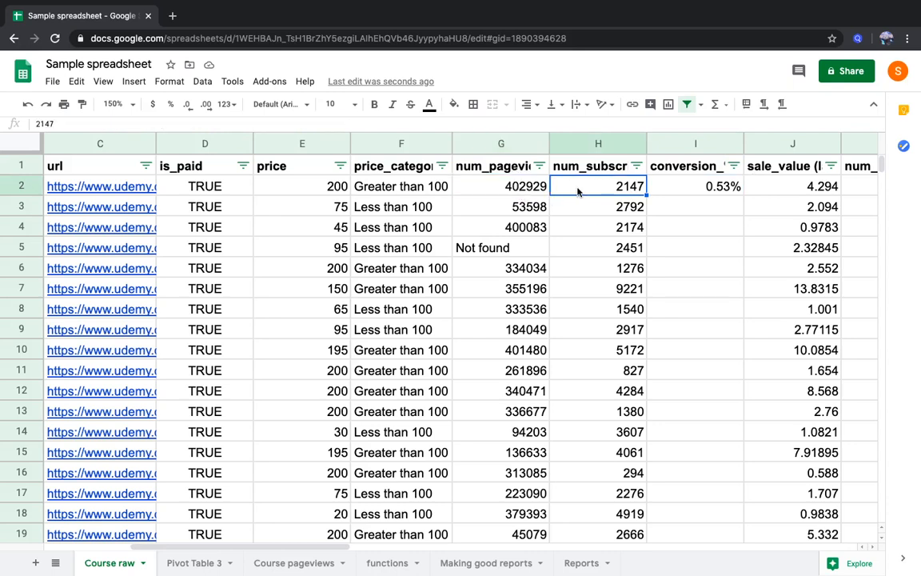
pyautogui.click(501, 171)
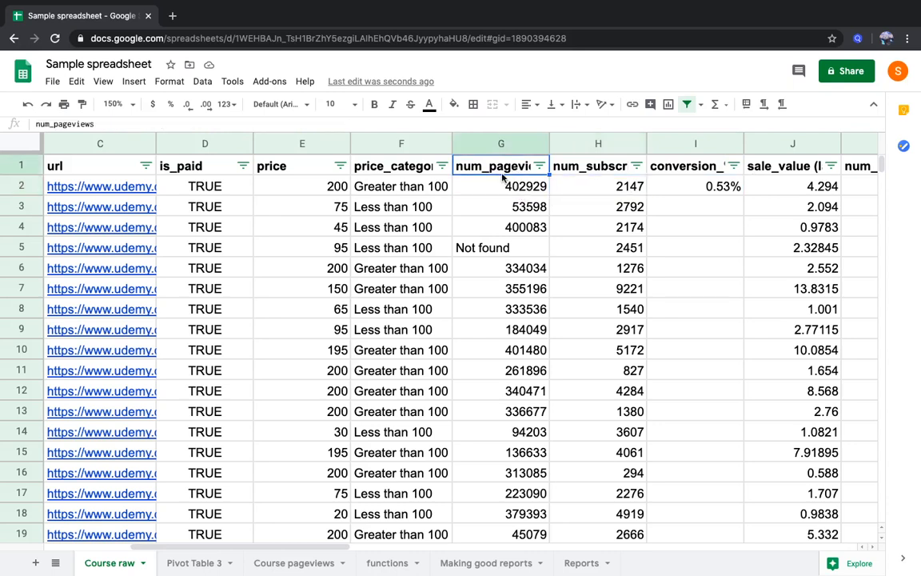
pyautogui.click(503, 179)
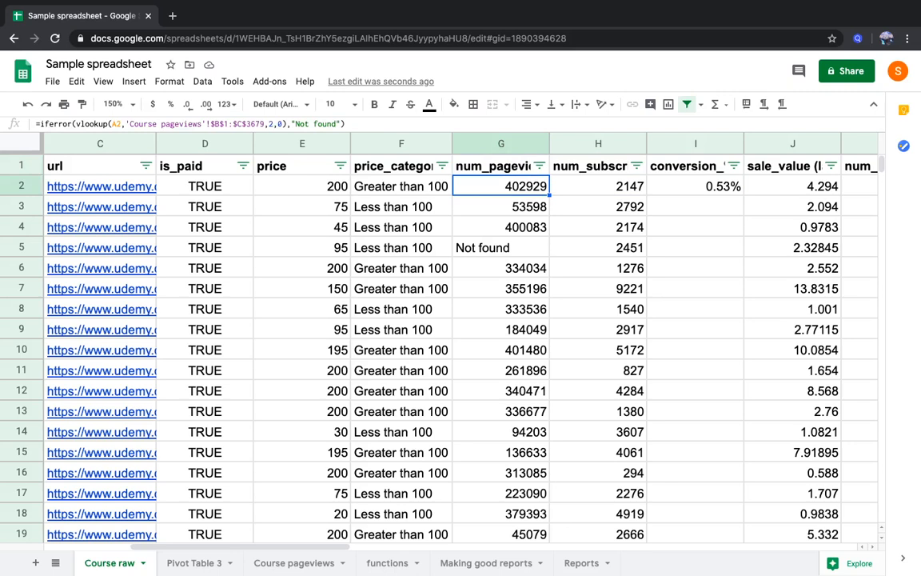
pyautogui.click(598, 187)
pyautogui.click(591, 166)
pyautogui.click(598, 186)
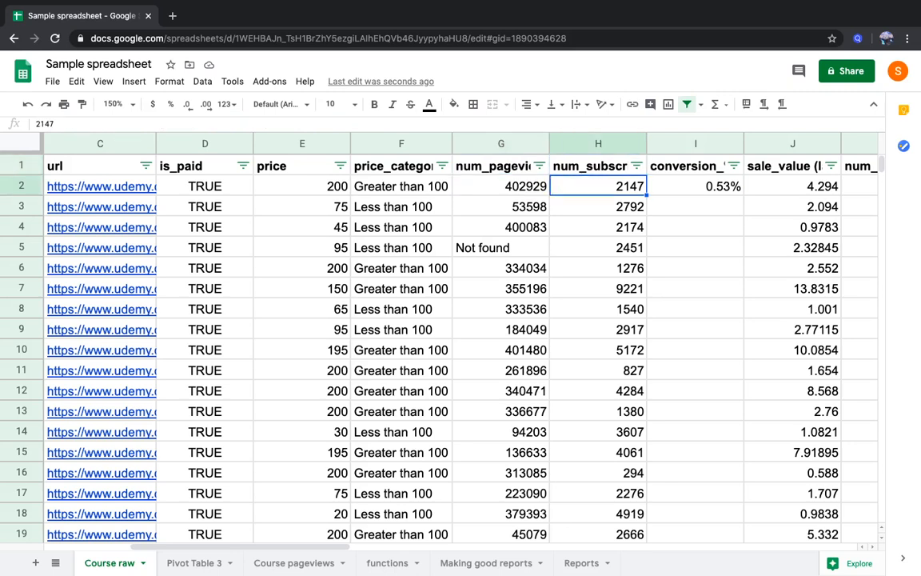
pyautogui.click(502, 187)
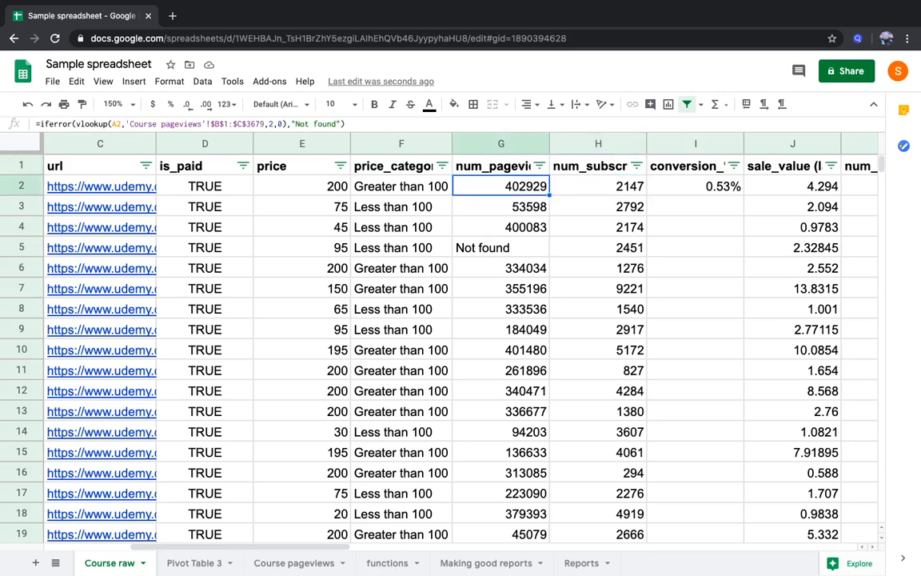
pyautogui.click(598, 186)
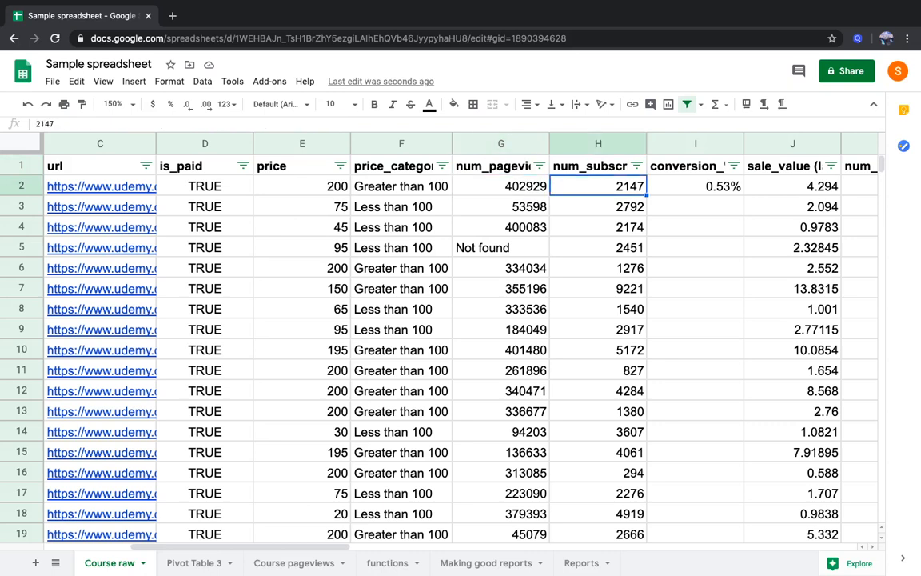
# Copy the conversion formula from I2 down through I5 and check the result in I5
pyautogui.click(696, 186)
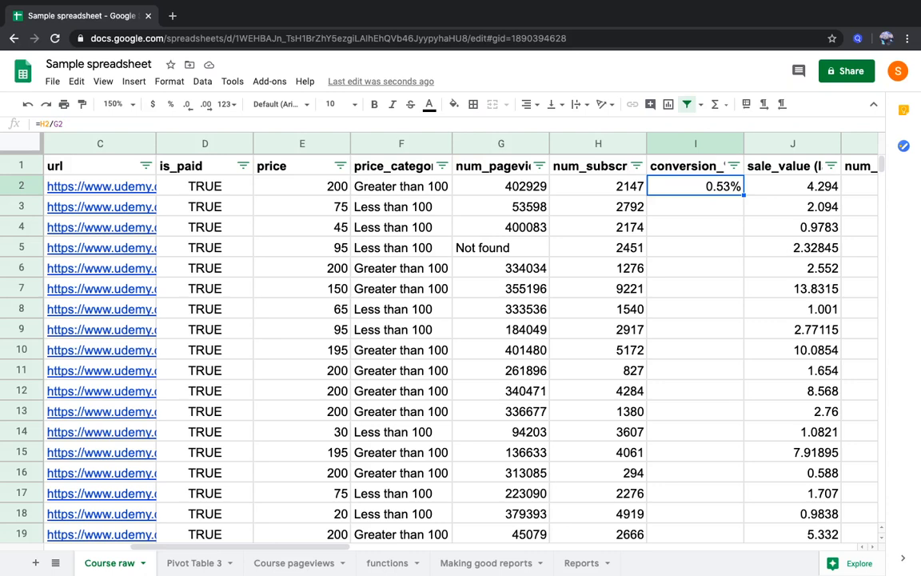
pyautogui.hotkey('shift', 'Down')
pyautogui.hotkey('shift', 'Down')
pyautogui.hotkey('shift', 'Down')
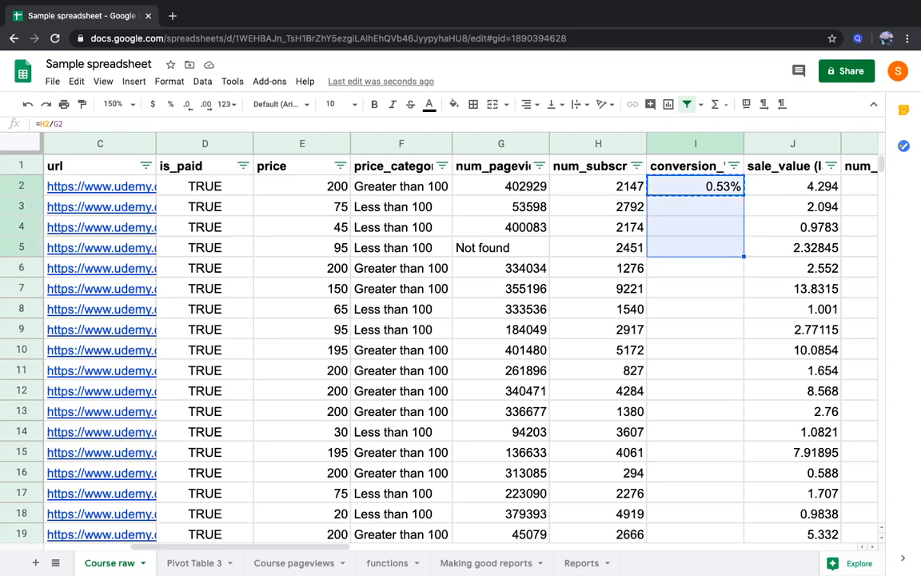
pyautogui.hotkey('ctrl', 'v')
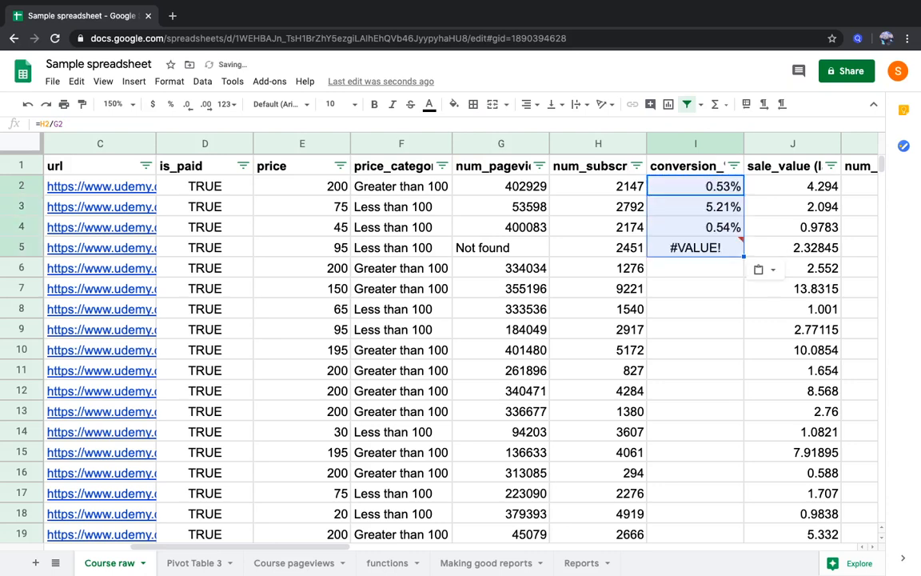
pyautogui.press('Down')
pyautogui.press('Down')
pyautogui.press('Down')
pyautogui.press('Down')
pyautogui.press('Up')
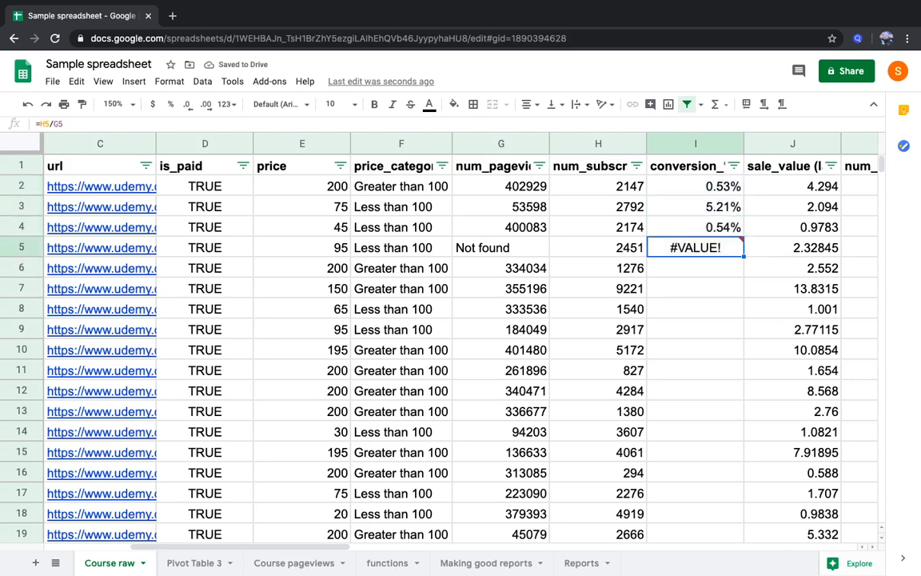
# Wrap the conversion formula in I2 in IFERROR so that errors return "NA": =iferror(H2/G2,"NA")
pyautogui.press('Up')
pyautogui.press('Up')
pyautogui.press('Up')
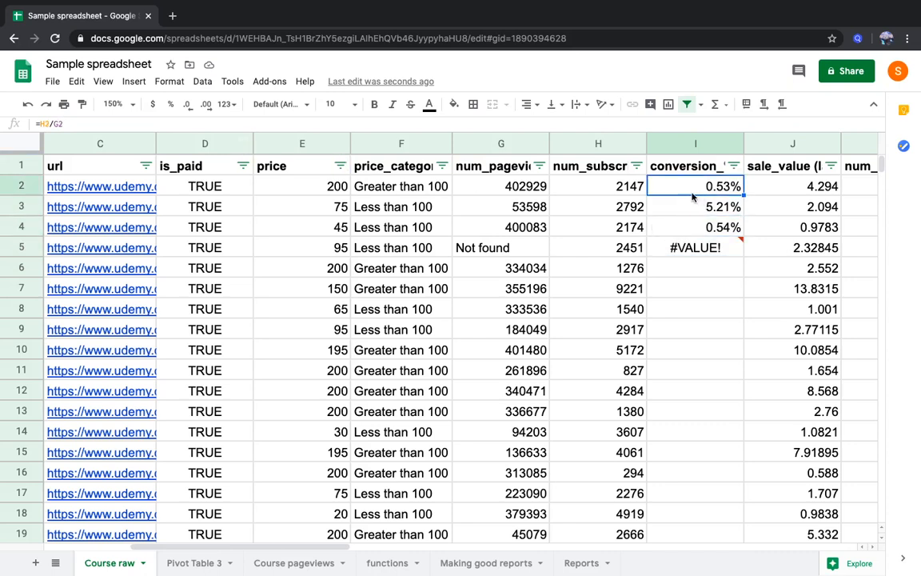
pyautogui.click(40, 125)
pyautogui.write('iferror(')
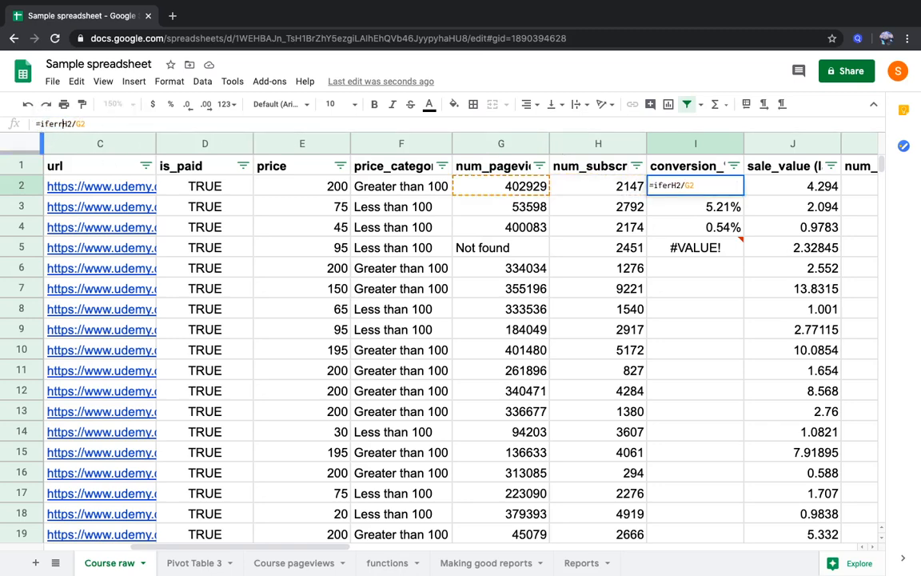
pyautogui.click(99, 124)
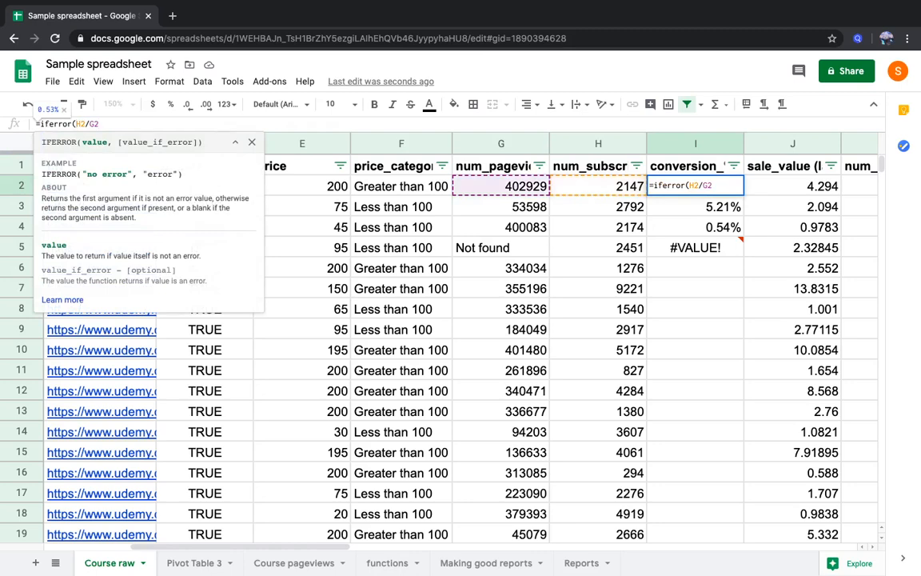
pyautogui.write(',"NA')
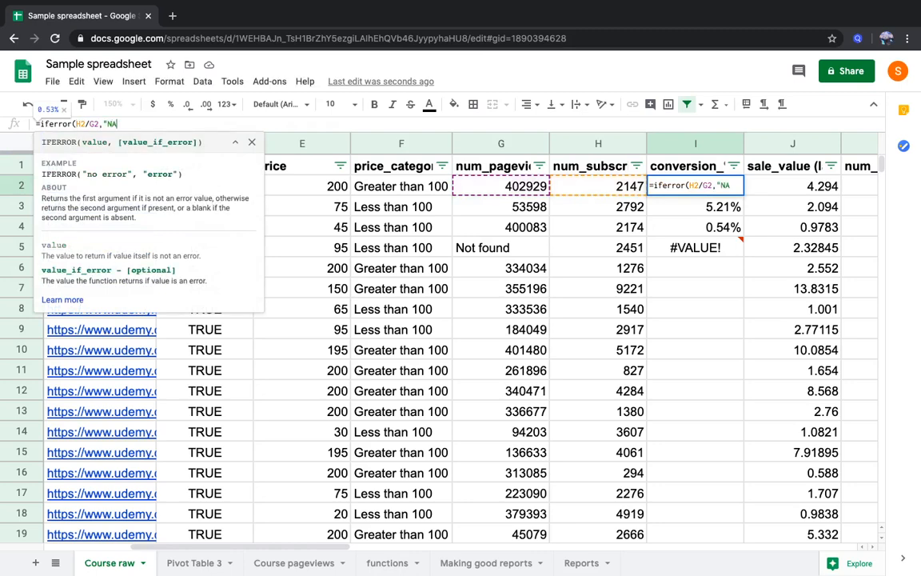
pyautogui.write('")')
pyautogui.press('Return')
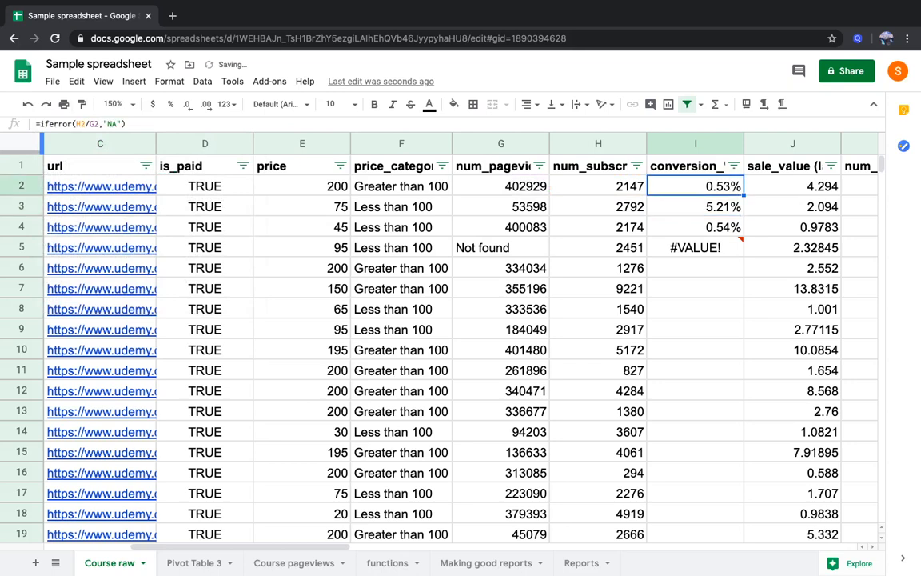
# Copy the IFERROR conversion formula from I2 and paste it into column I from row 5 to row 3679
pyautogui.hotkey('ctrl', 'c')
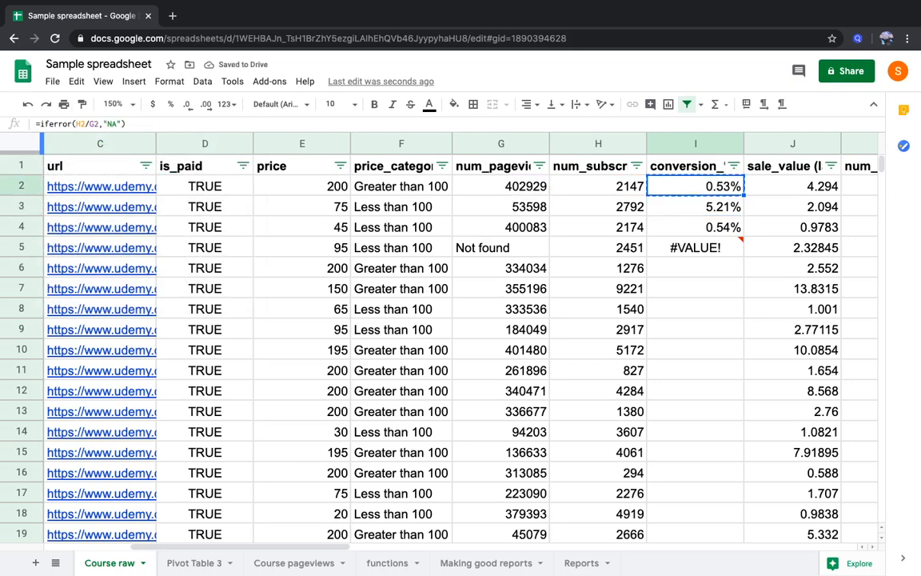
pyautogui.press('Down')
pyautogui.press('Down')
pyautogui.press('Down')
pyautogui.press('Left')
pyautogui.hotkey('ctrl', 'Down')
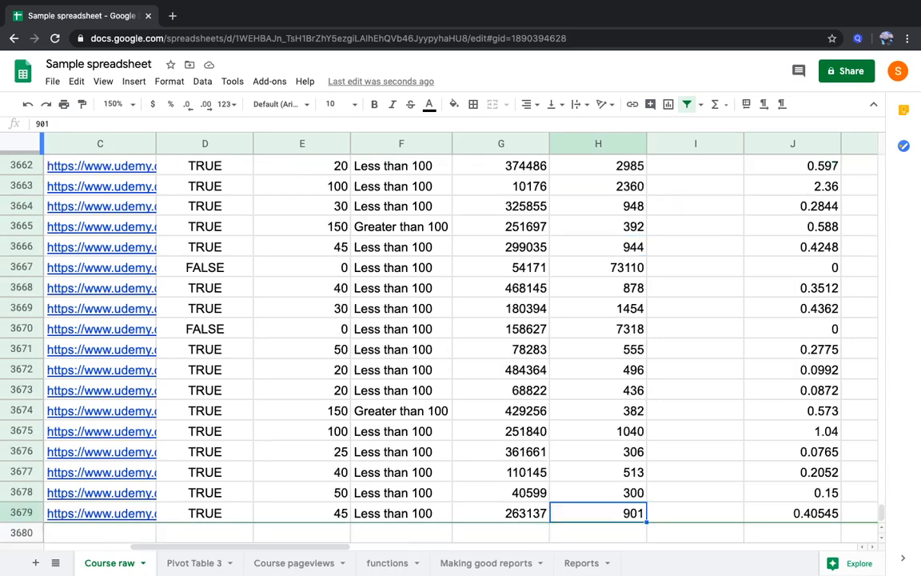
pyautogui.press('Right')
pyautogui.hotkey('ctrl', 'shift', 'Up')
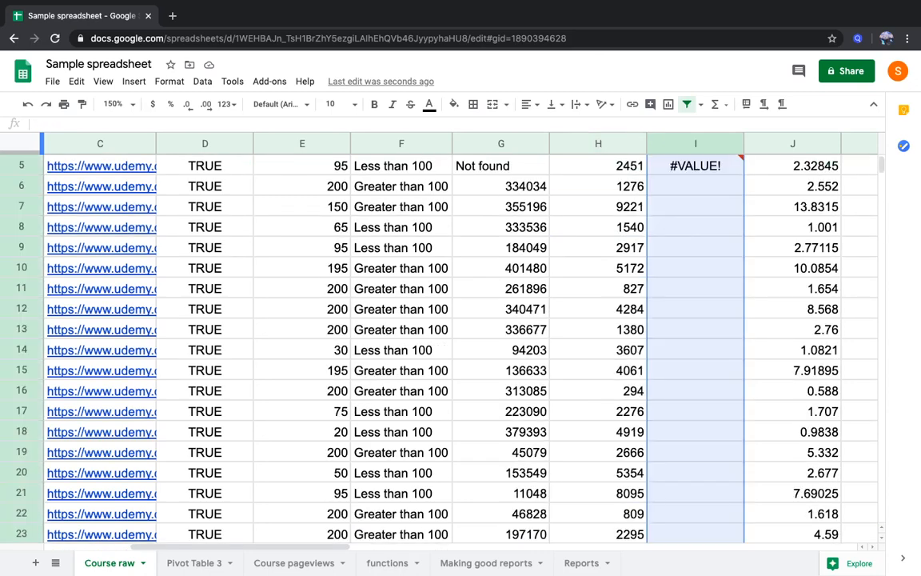
pyautogui.hotkey('ctrl', 'v')
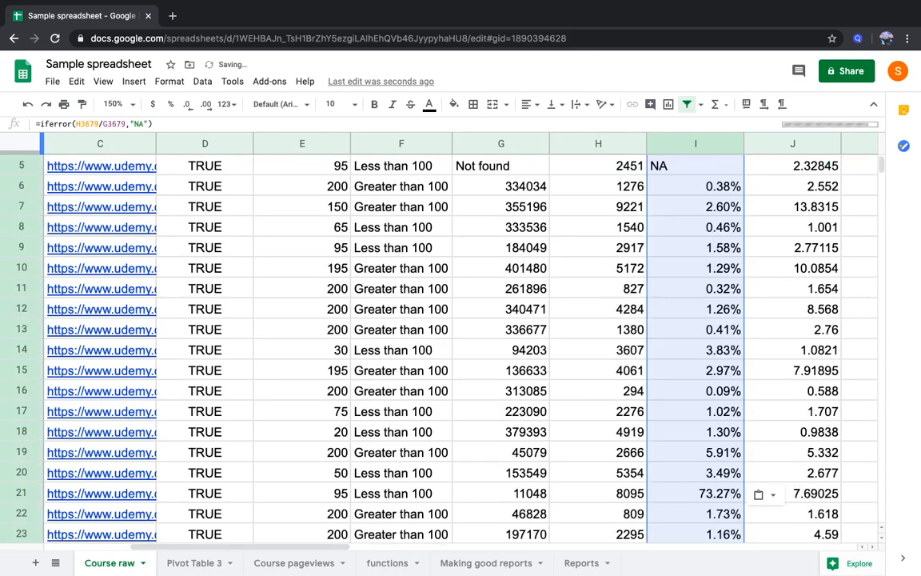
# Check the conversion result in I5 against the pageviews lookup in G5
pyautogui.hotkey('ctrl', 'Up')
pyautogui.press('Down')
pyautogui.press('Down')
pyautogui.press('Down')
pyautogui.press('Down')
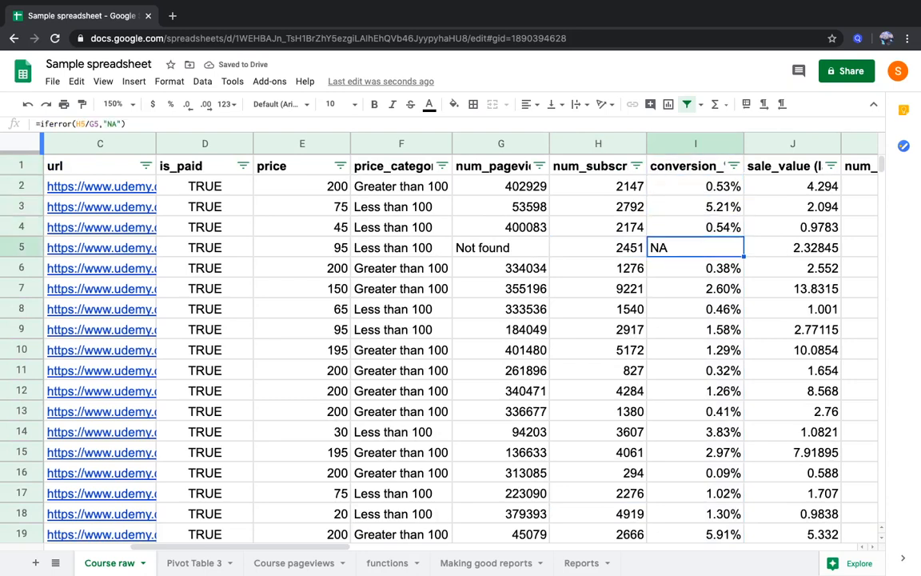
pyautogui.press('Left')
pyautogui.press('Left')
pyautogui.press('Left')
pyautogui.press('Right')
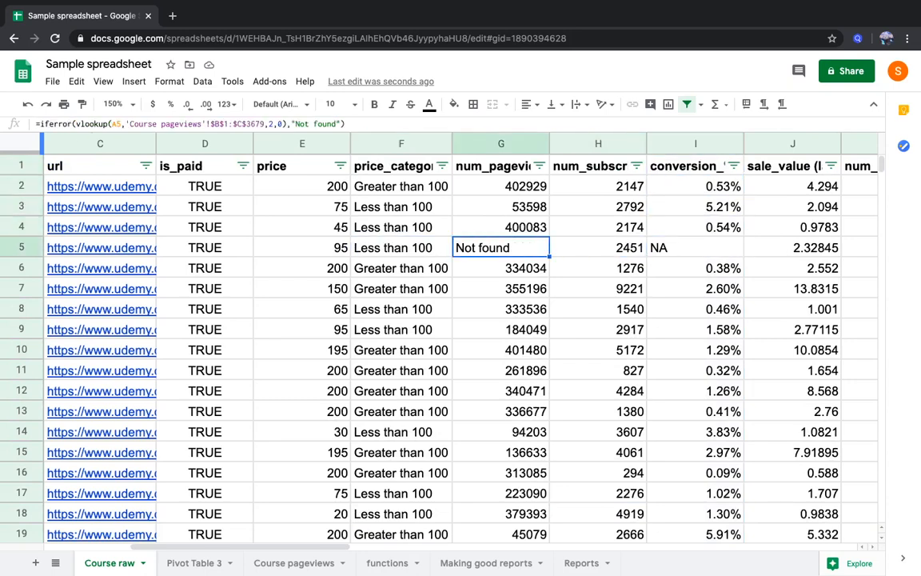
# On the Making good reports sheet, edit question 4 in D20 so that its parenthesis reads "(top and bottom 5 courses)"
pyautogui.press('Right')
pyautogui.press('Right')
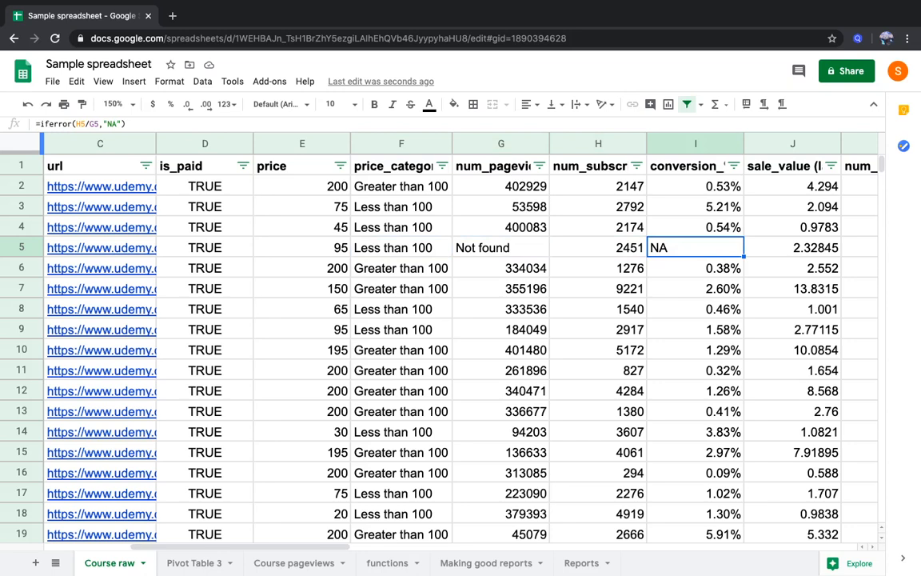
pyautogui.press('super+Up')
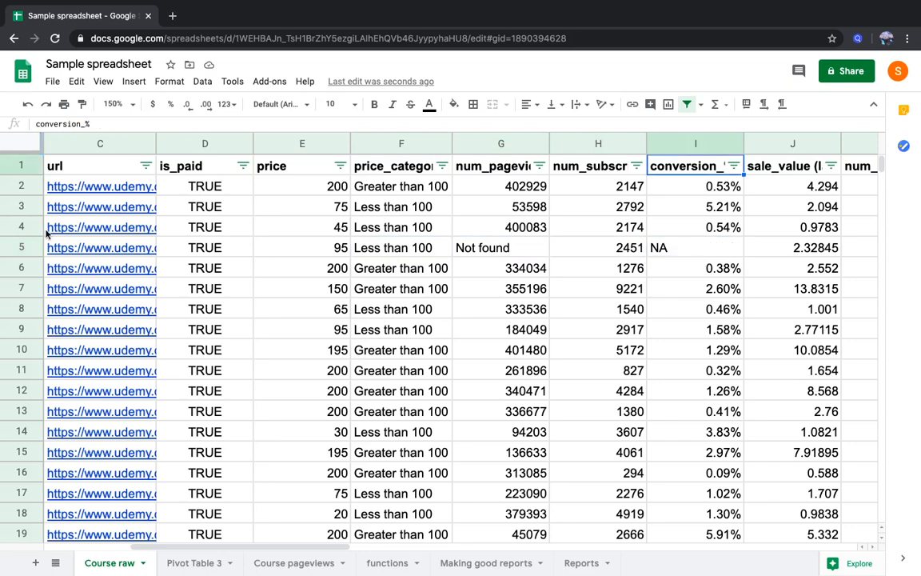
pyautogui.click(589, 563)
pyautogui.click(479, 562)
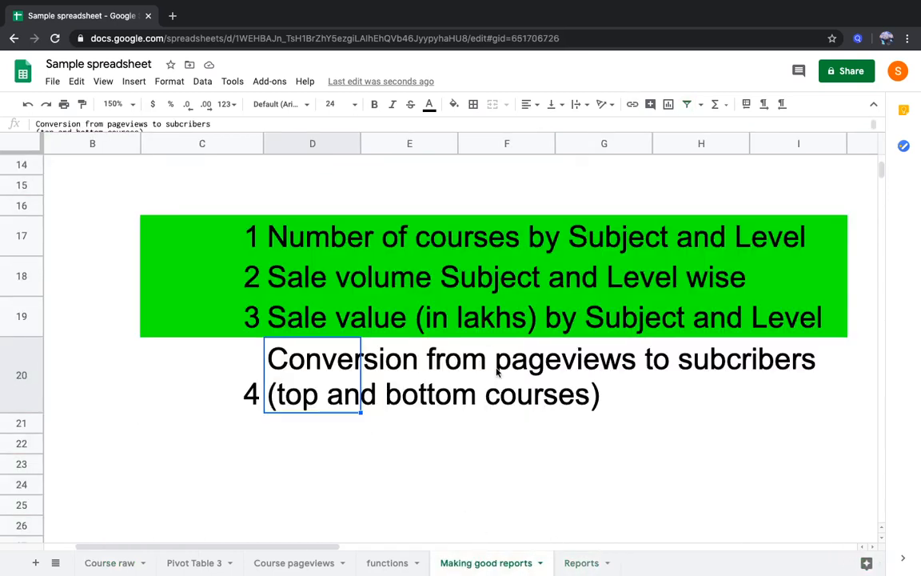
pyautogui.doubleClick(310, 386)
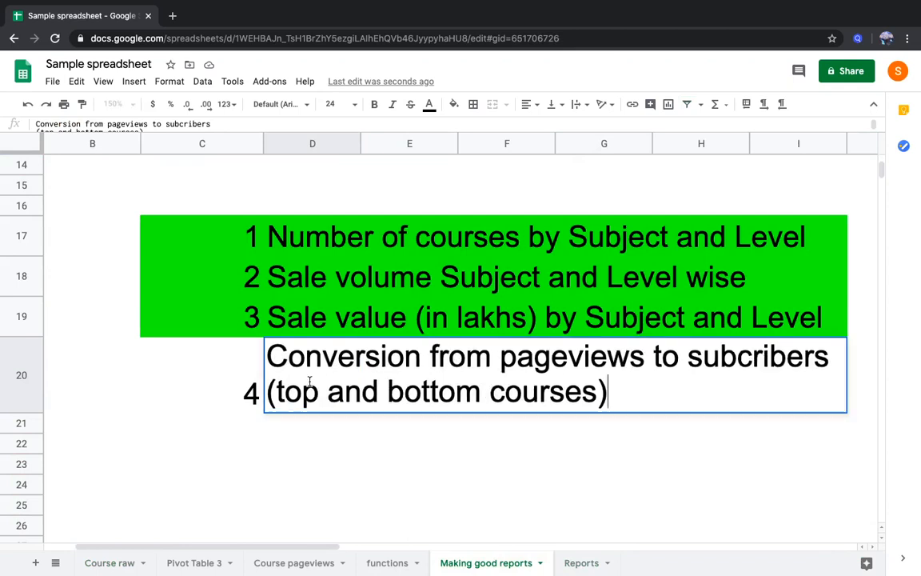
pyautogui.click(487, 393)
pyautogui.write('5')
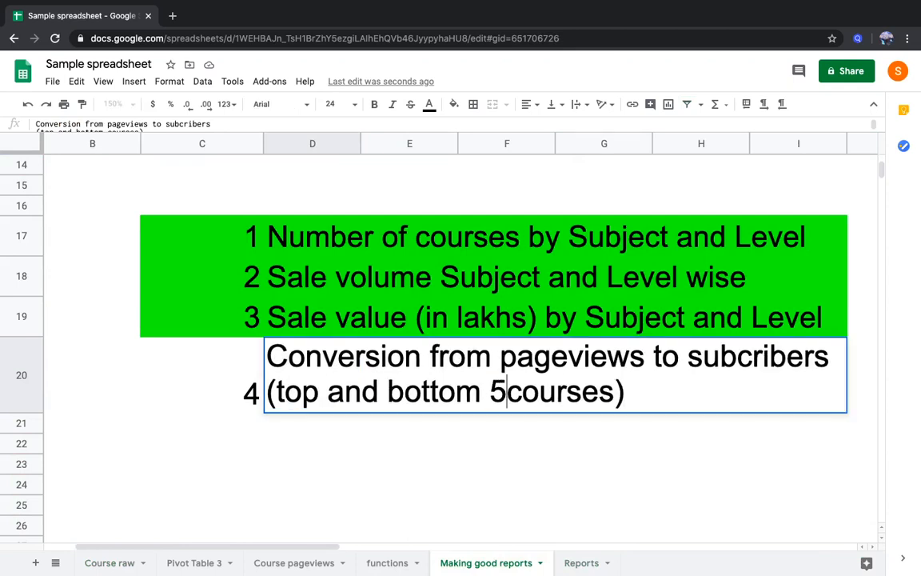
pyautogui.press('Return')
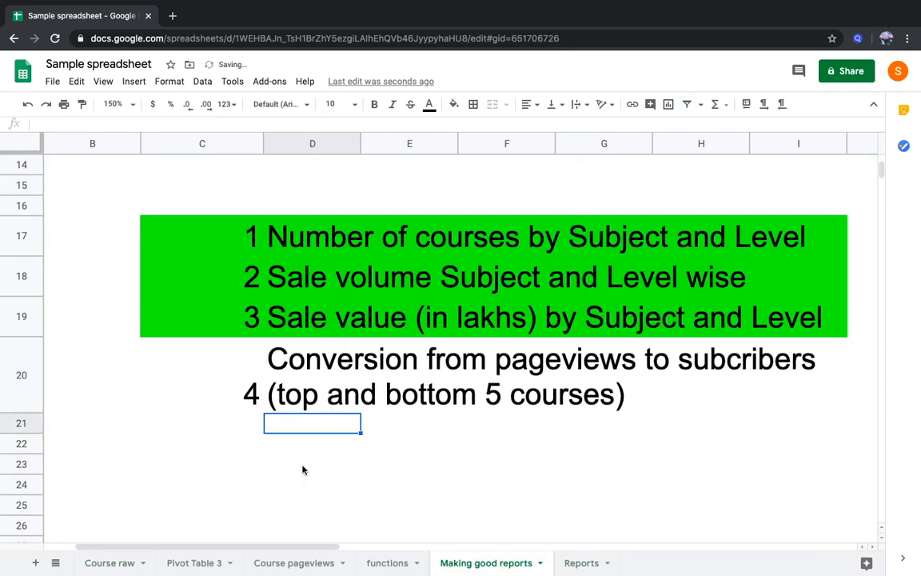
# Sort the Course raw range A1:P3679 by conversion_% in Z → A order, treating the first row as a header
pyautogui.click(112, 562)
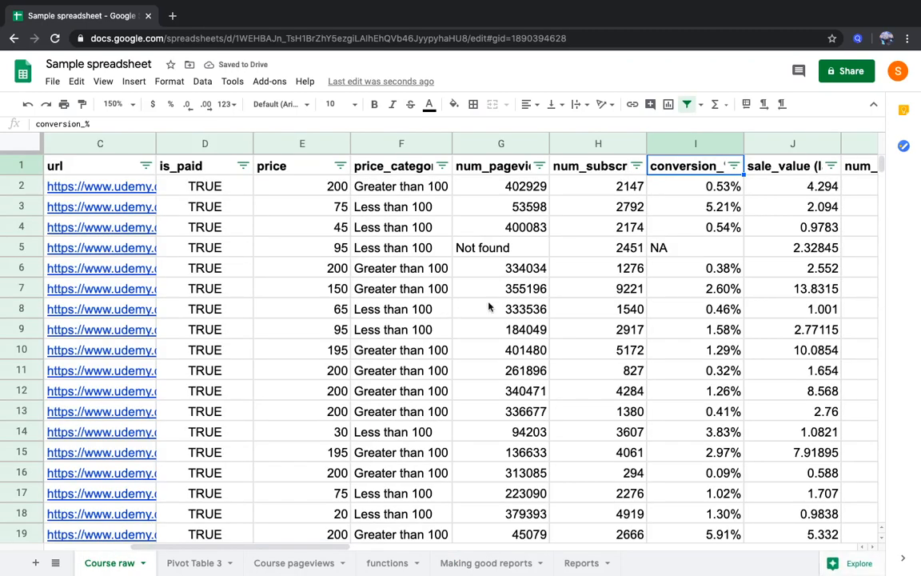
pyautogui.click(673, 196)
pyautogui.press('Up')
pyautogui.hotkey('ctrl', 'Left')
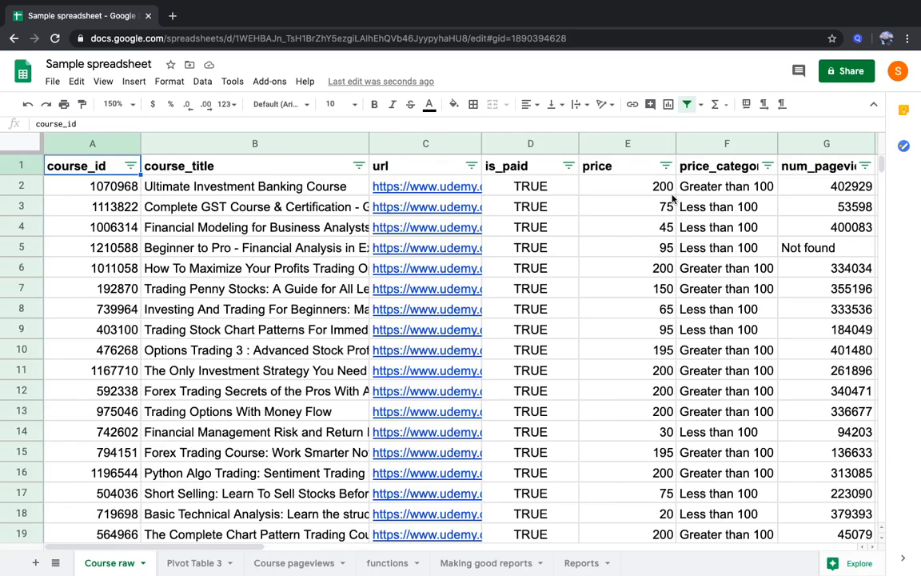
pyautogui.hotkey('ctrl', 'shift', 'Right')
pyautogui.hotkey('ctrl', 'shift', 'Right')
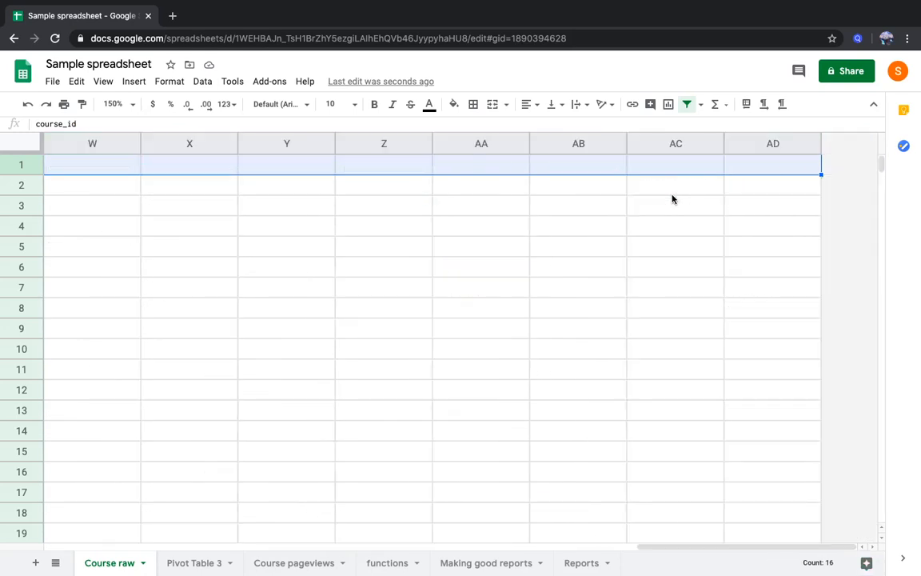
pyautogui.hotkey('ctrl', 'shift', 'Left')
pyautogui.hotkey('ctrl', 'shift', 'Left')
pyautogui.hotkey('ctrl', 'shift', 'Right')
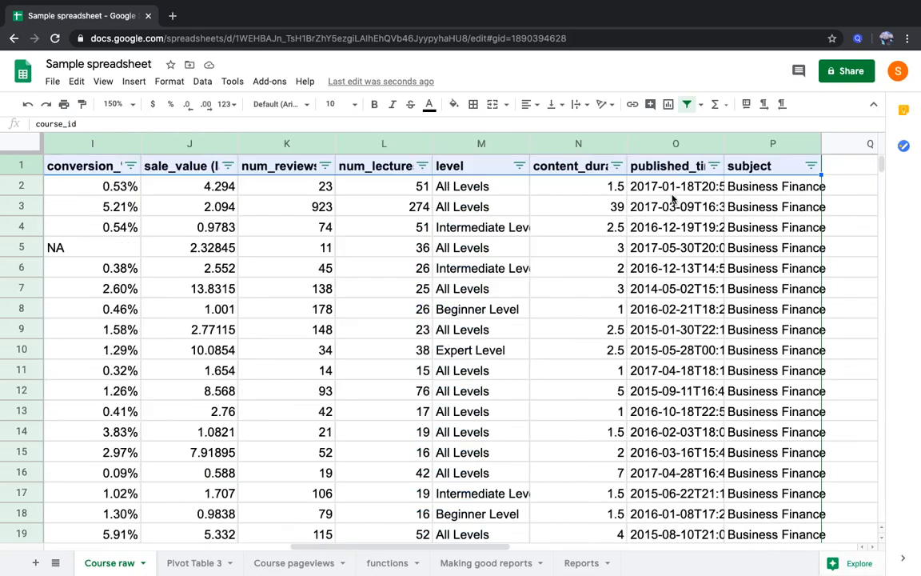
pyautogui.hotkey('ctrl', 'shift', 'Down')
pyautogui.scroll(15, 673, 198)
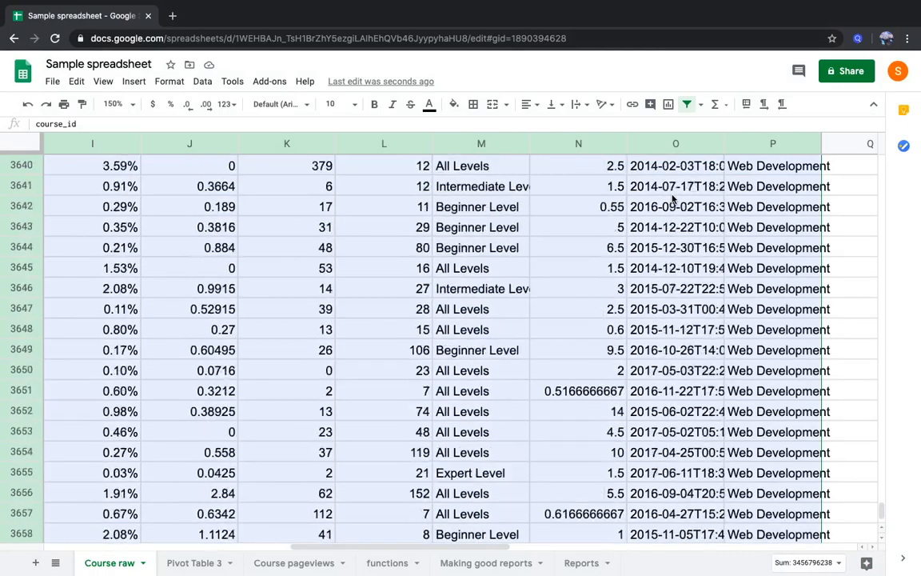
pyautogui.scroll(-20, 863, 411)
pyautogui.moveTo(882, 502); pyautogui.dragTo(884, 157)
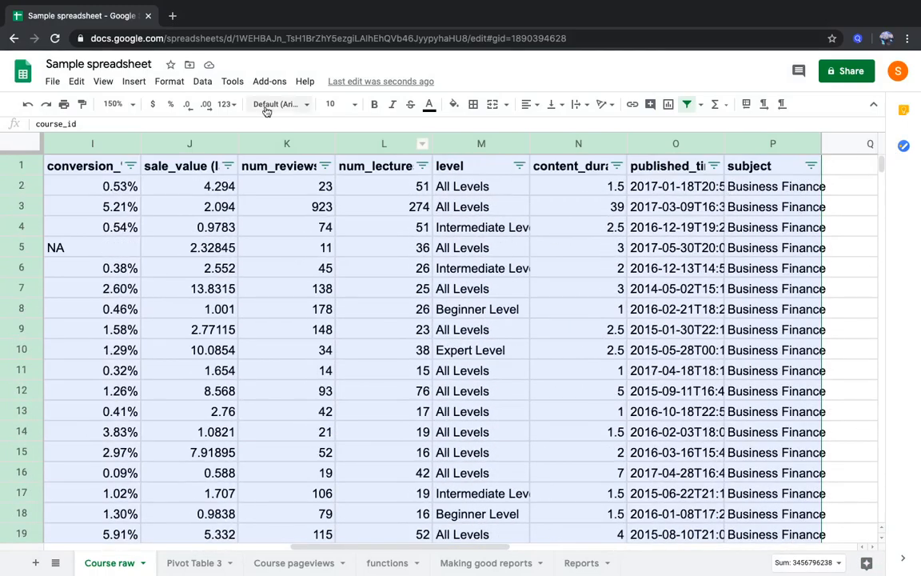
pyautogui.click(203, 82)
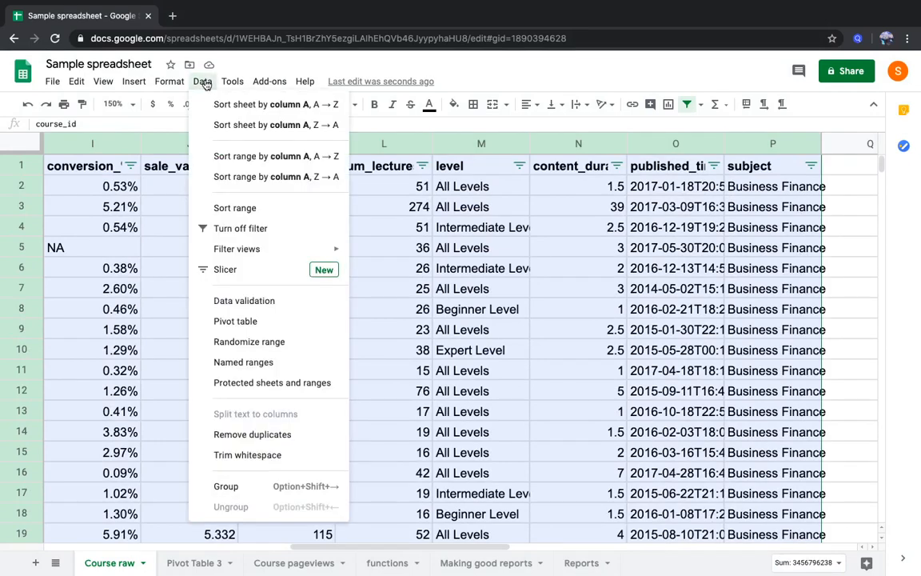
pyautogui.click(271, 213)
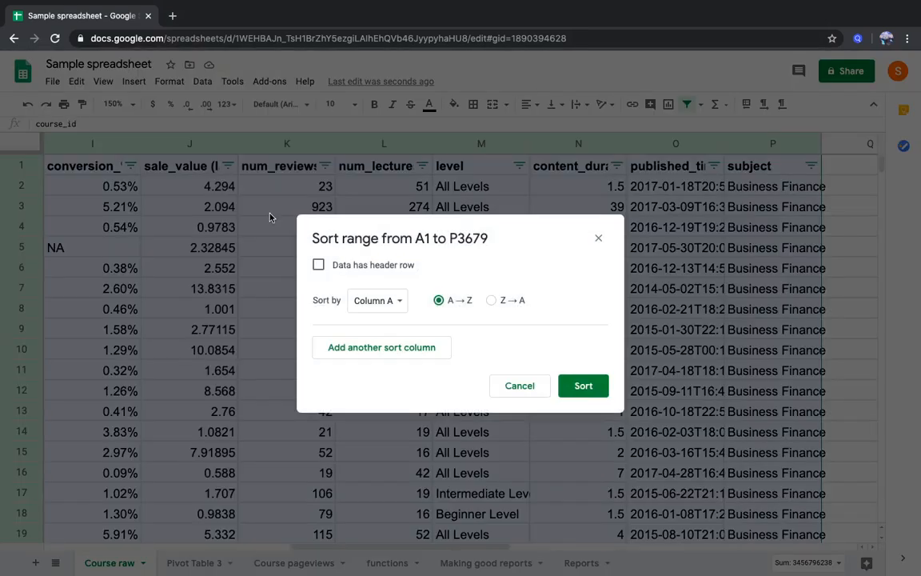
pyautogui.click(382, 269)
pyautogui.click(376, 300)
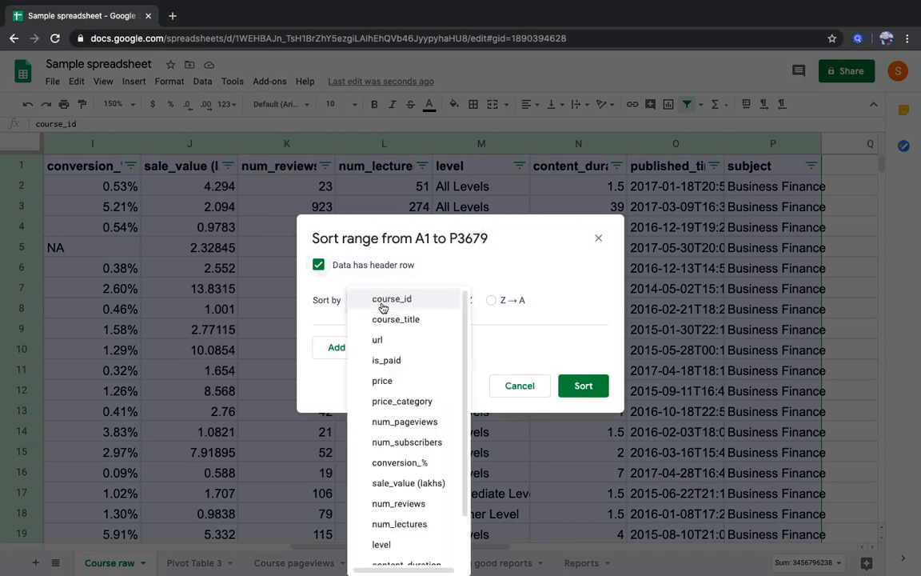
pyautogui.click(400, 462)
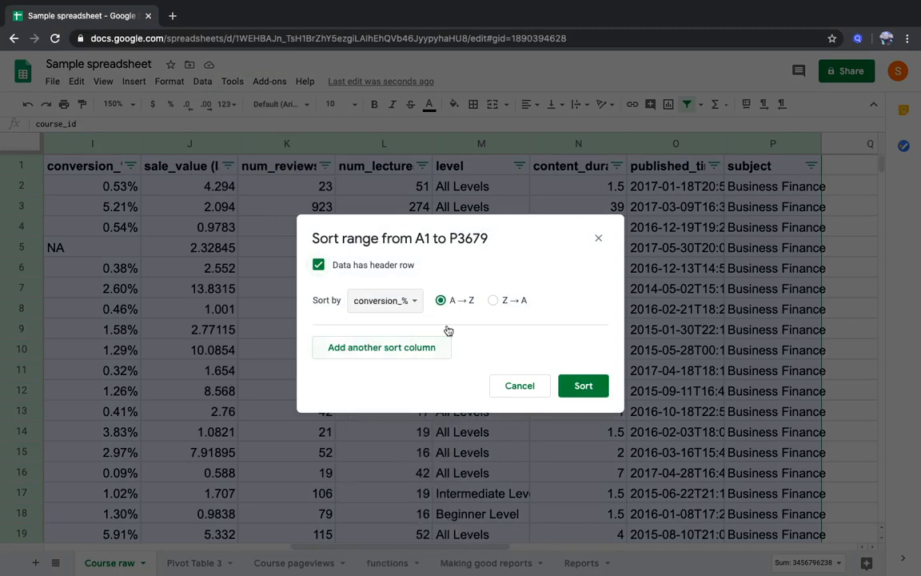
pyautogui.click(493, 300)
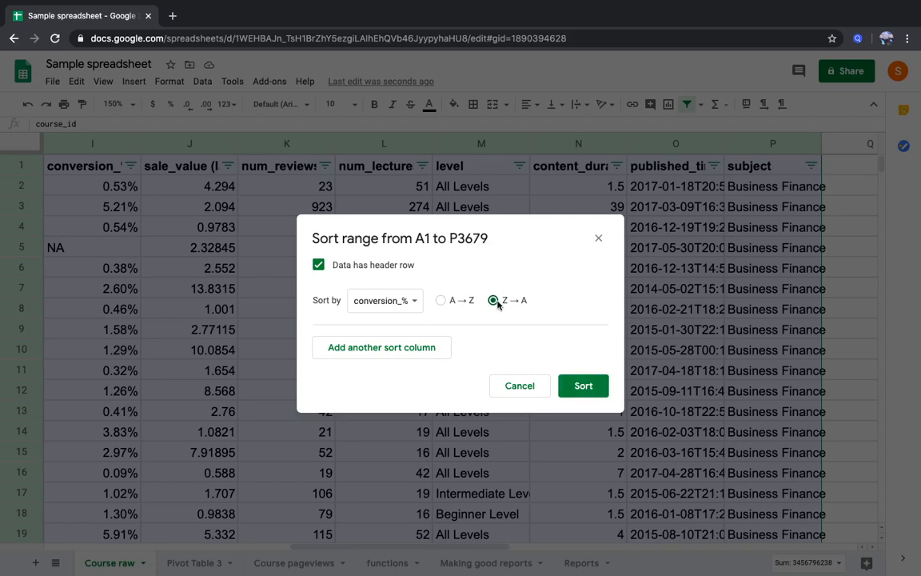
pyautogui.click(578, 389)
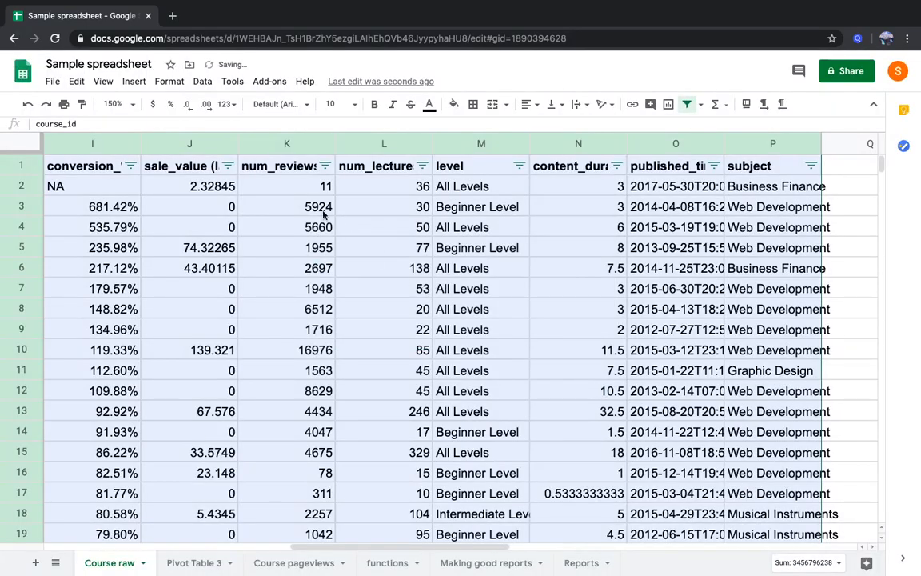
# Examine the url, price, pageview and conversion_% values of the highest-ranked courses in rows 3 to 5
pyautogui.click(316, 206)
pyautogui.press('Left')
pyautogui.press('Left')
pyautogui.press('Left')
pyautogui.press('Left')
pyautogui.press('Left')
pyautogui.press('Left')
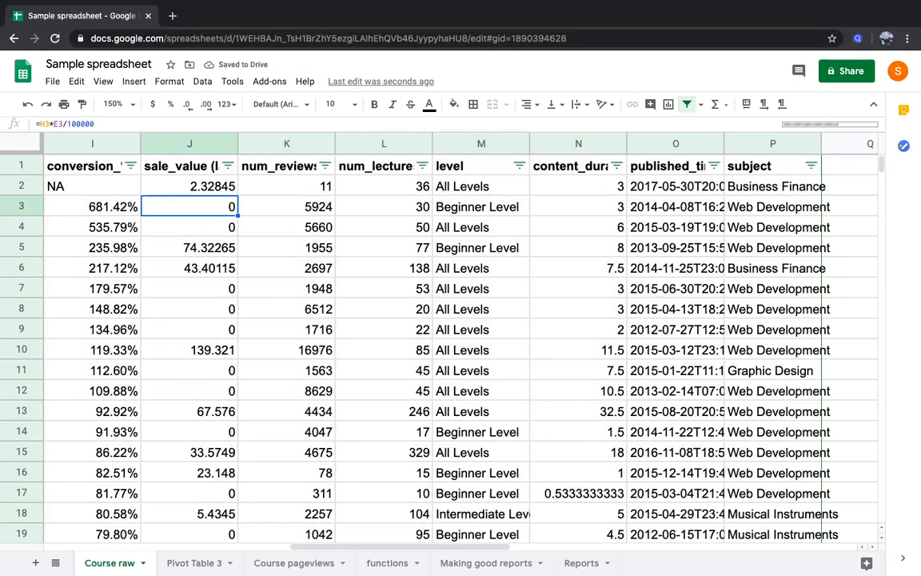
pyautogui.press('Left')
pyautogui.press('Left')
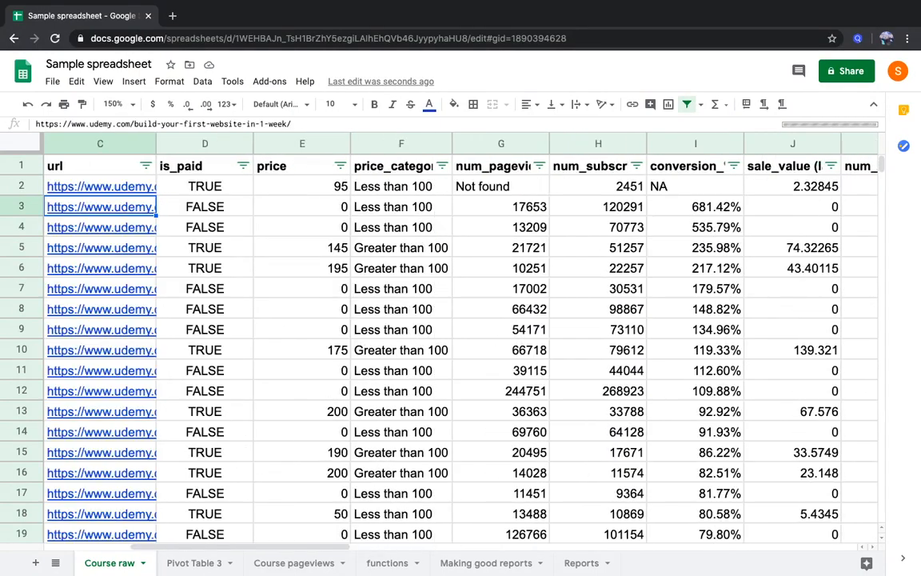
pyautogui.press('Right')
pyautogui.press('Right')
pyautogui.press('Right')
pyautogui.press('Right')
pyautogui.press('Right')
pyautogui.press('Right')
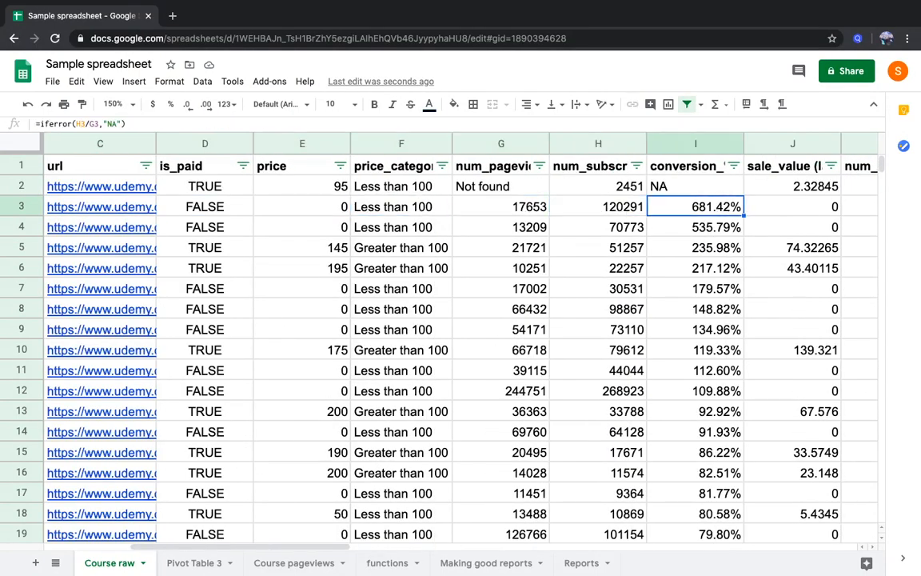
pyautogui.press('Down')
pyautogui.press('Down')
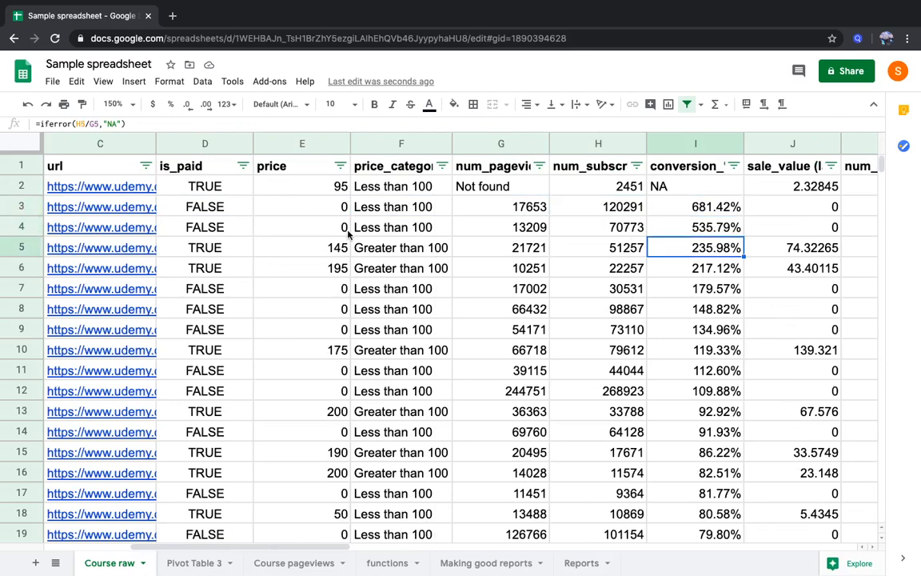
# Compare the pageviews and subscribers behind the row 3 conversion, and check the conversion formula in I2
pyautogui.click(601, 295)
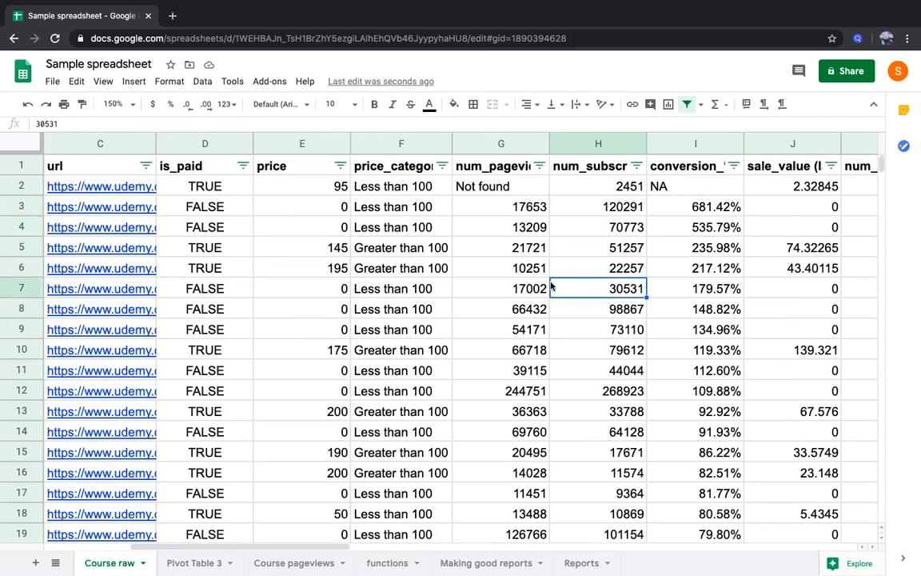
pyautogui.click(522, 210)
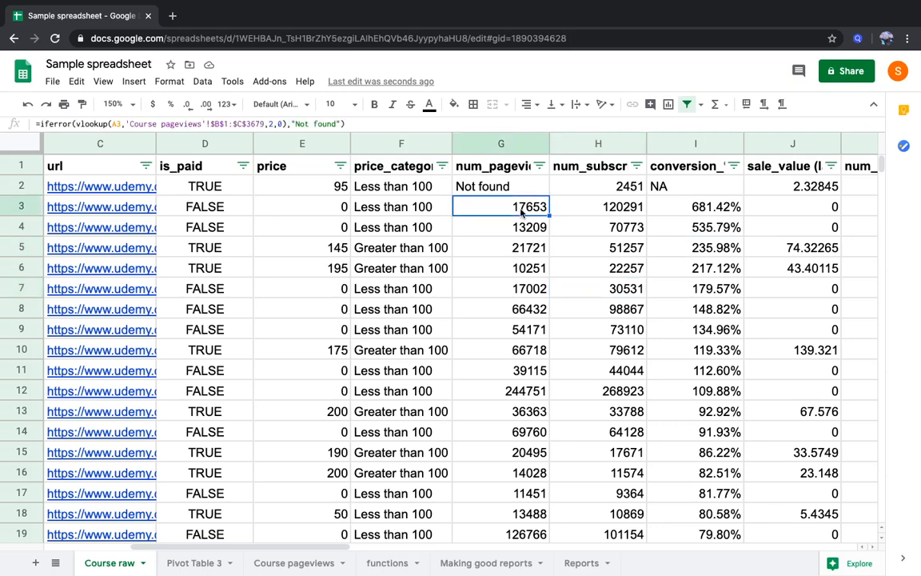
pyautogui.hotkey('shift', 'Right')
pyautogui.press('Right')
pyautogui.press('Right')
pyautogui.press('Right')
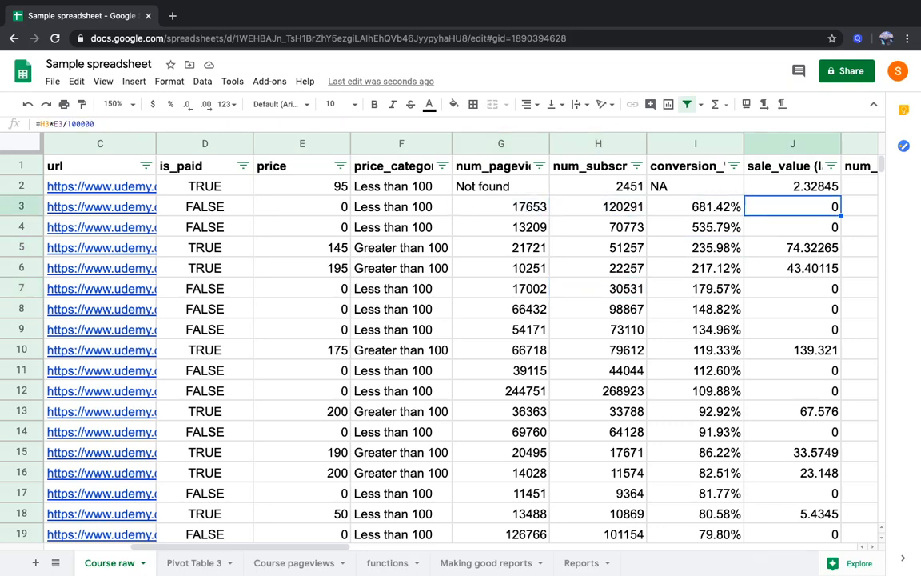
pyautogui.press('Up')
pyautogui.press('Left')
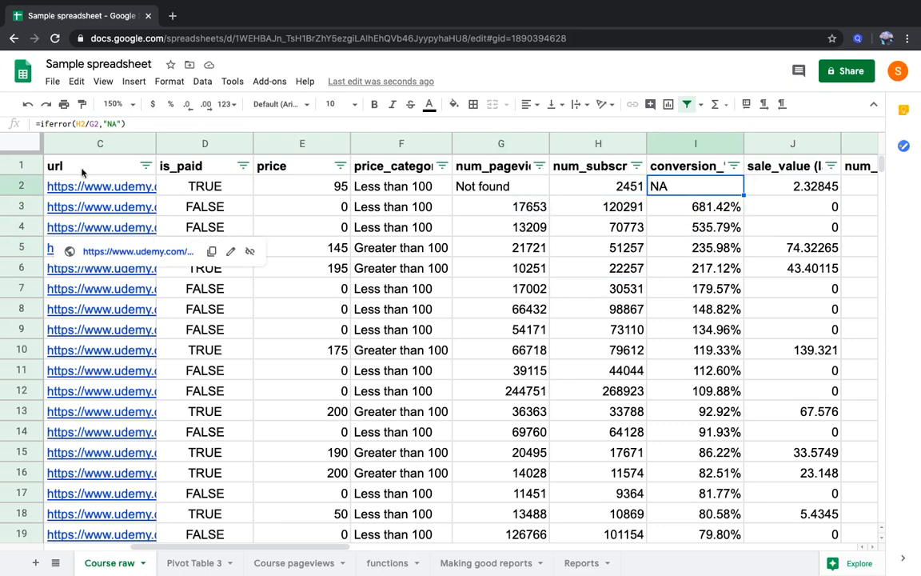
# Filter the conversion_% column with the condition "Text does not contain" set to NA
pyautogui.click(733, 166)
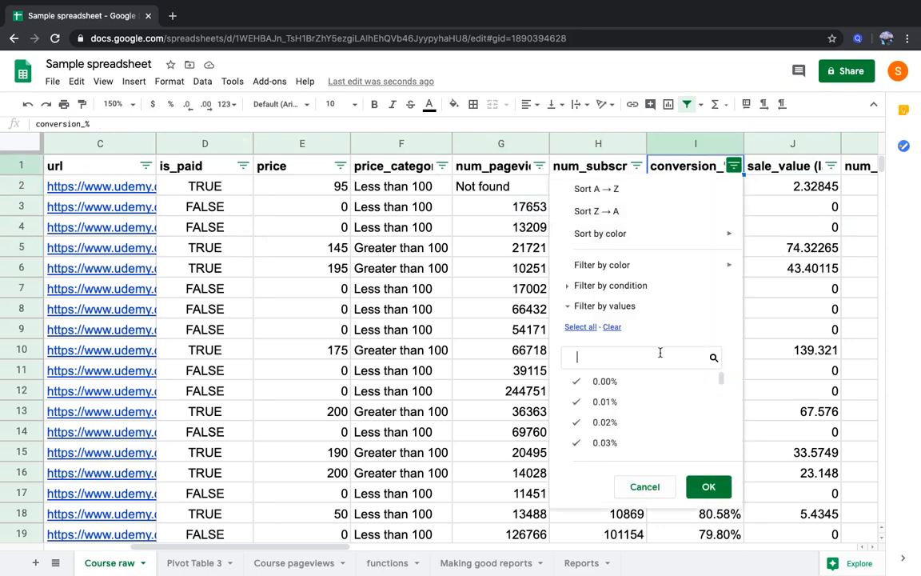
pyautogui.click(665, 288)
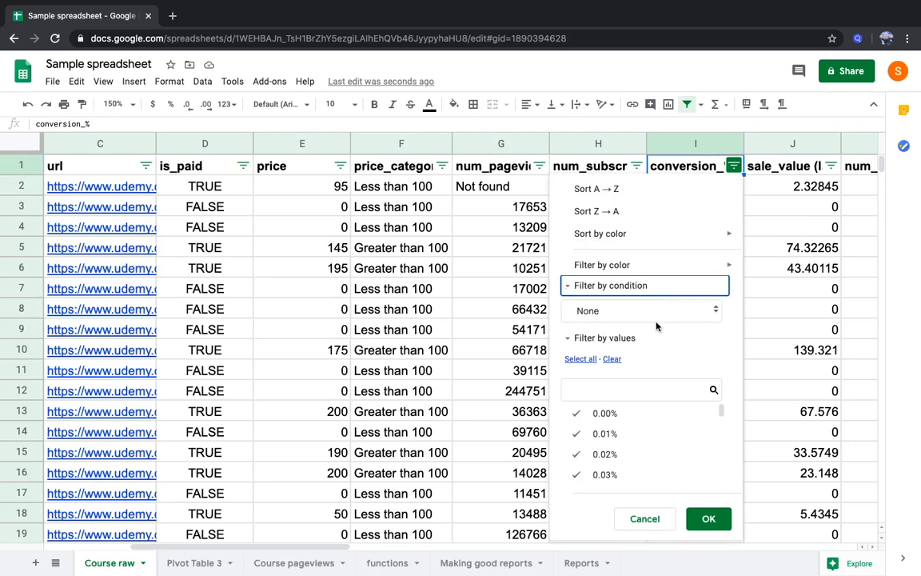
pyautogui.click(658, 322)
pyautogui.click(649, 411)
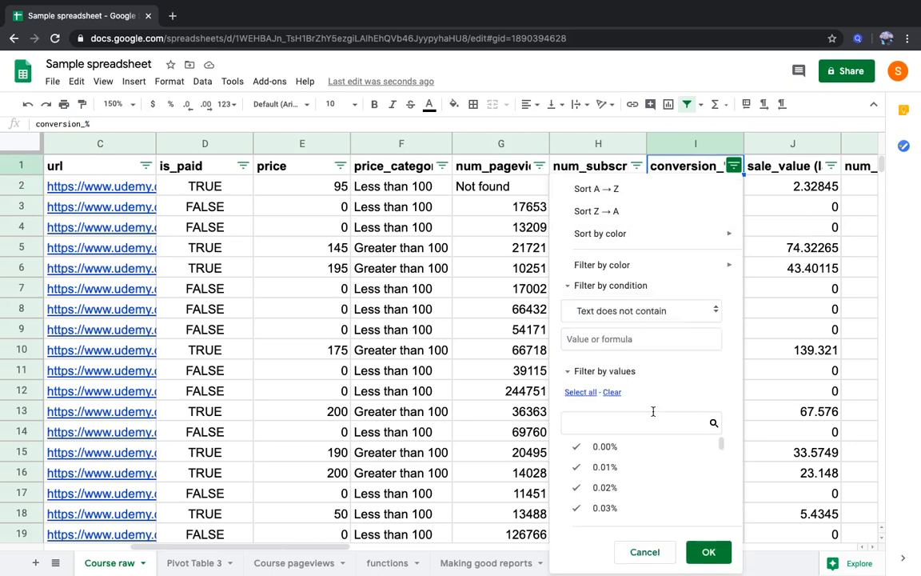
pyautogui.click(634, 341)
pyautogui.write('N')
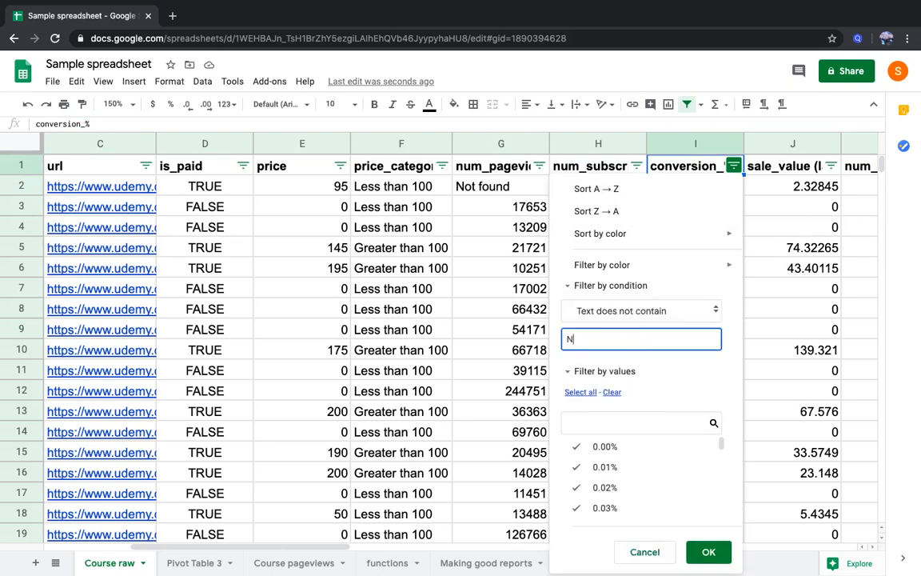
pyautogui.write('A')
pyautogui.click(708, 552)
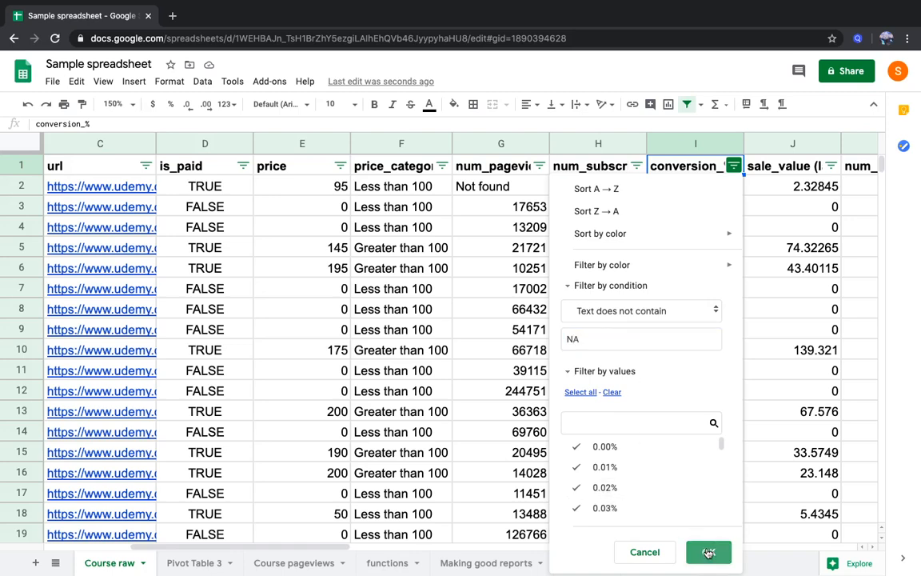
# Copy the course_id, course_title and url of the first five filtered courses in Course raw, range A3:C7
pyautogui.click(687, 186)
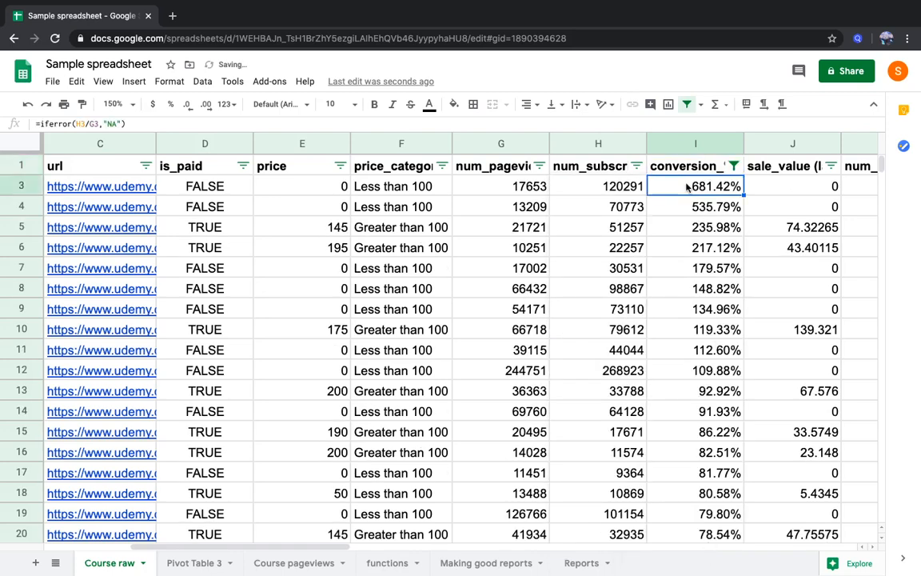
pyautogui.press('Left')
pyautogui.press('Left')
pyautogui.press('Left')
pyautogui.press('Left')
pyautogui.press('Left')
pyautogui.press('Left')
pyautogui.press('Left')
pyautogui.press('Left')
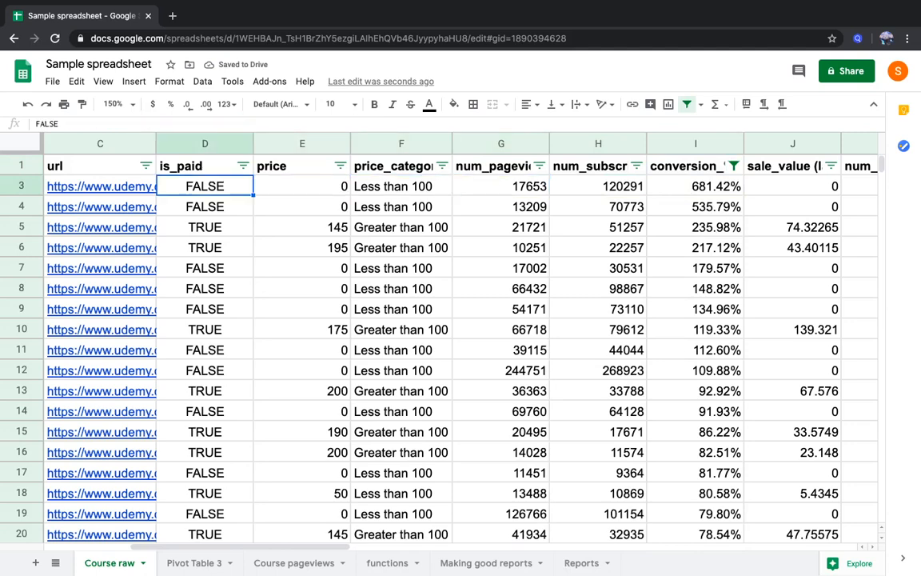
pyautogui.hotkey('shift', 'Right')
pyautogui.hotkey('shift', 'Right')
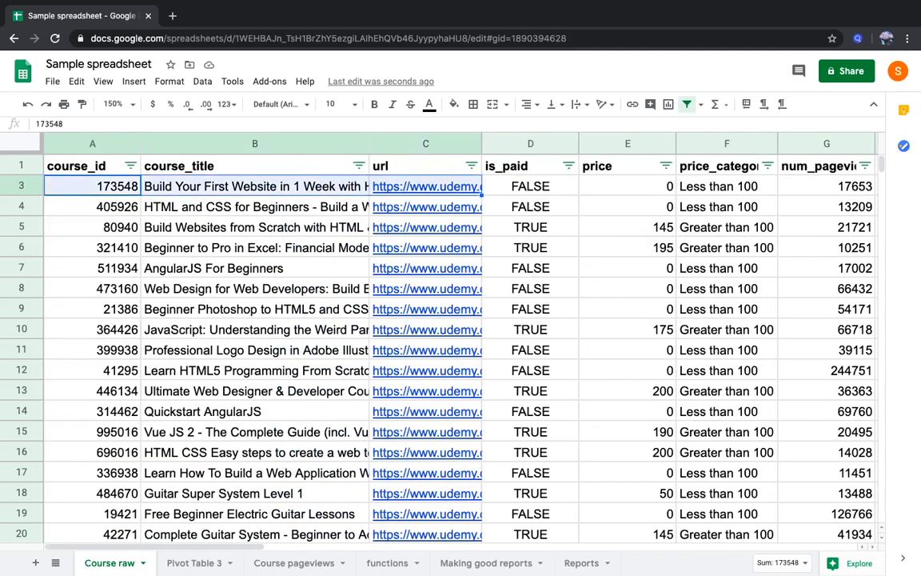
pyautogui.hotkey('shift', 'Down')
pyautogui.hotkey('shift', 'Down')
pyautogui.hotkey('shift', 'Down')
pyautogui.hotkey('shift', 'Down')
pyautogui.hotkey('shift', 'Left')
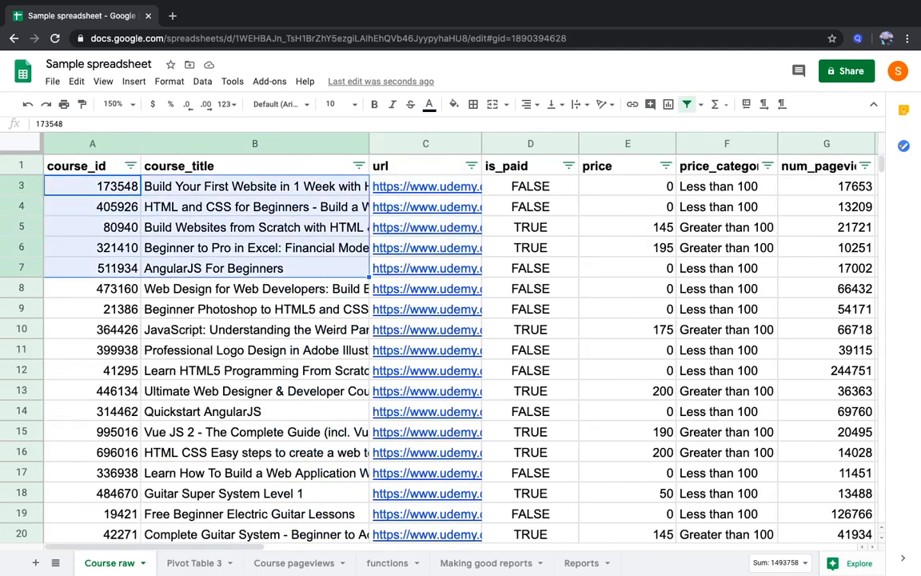
pyautogui.hotkey('shift', 'Right')
pyautogui.hotkey('ctrl', 'c')
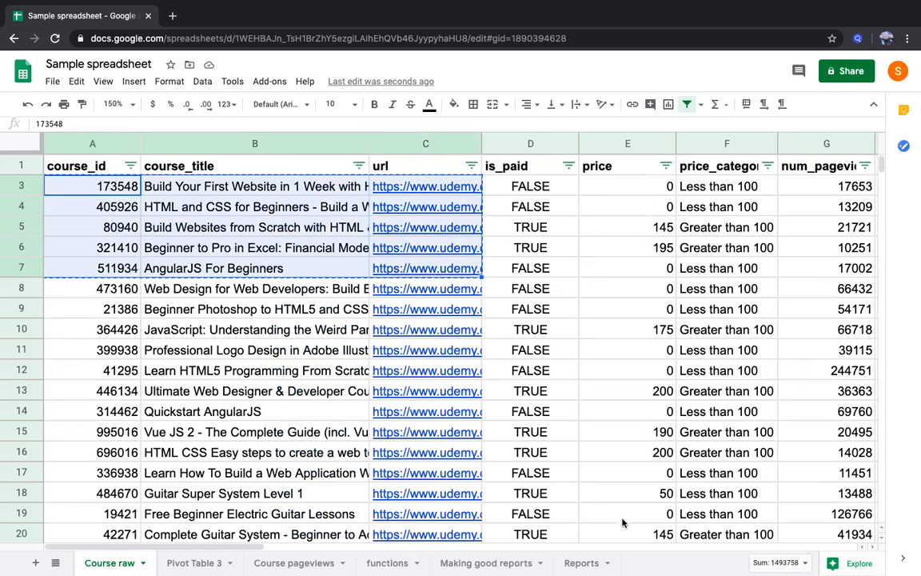
# Extend the selection through the conversion_% column and copy the range A3:I7
pyautogui.hotkey('shift', 'Right')
pyautogui.hotkey('shift', 'Right')
pyautogui.hotkey('shift', 'Right')
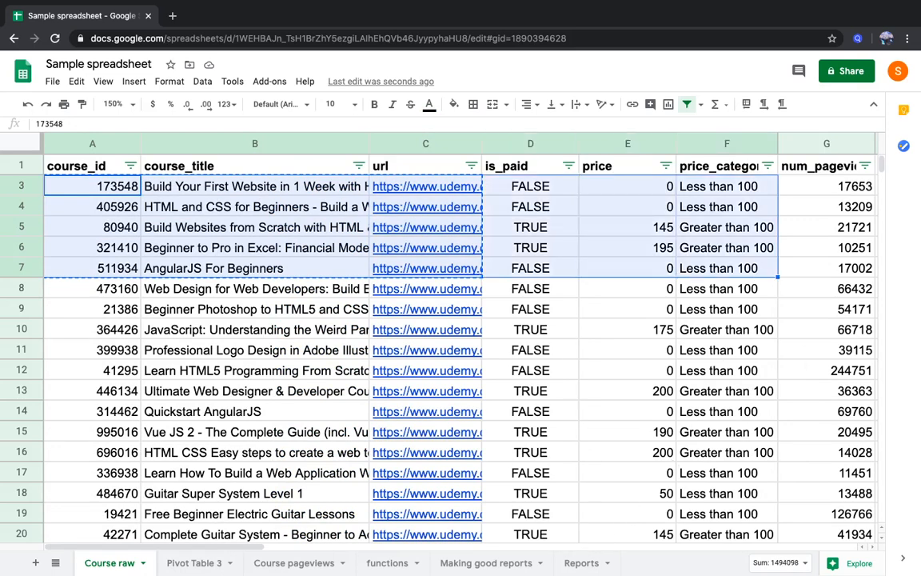
pyautogui.hotkey('shift', 'Right')
pyautogui.hotkey('shift', 'Right')
pyautogui.hotkey('shift', 'Right')
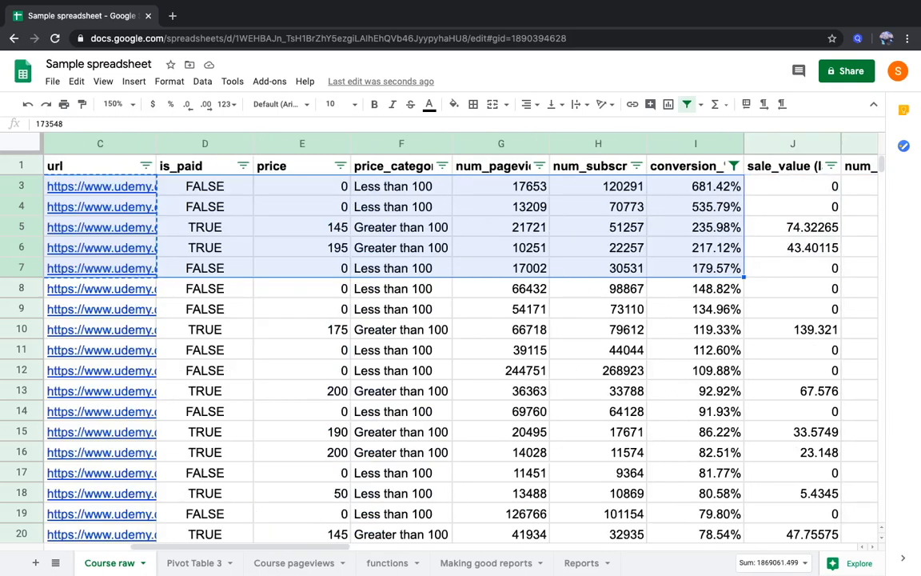
pyautogui.hotkey('ctrl', 'c')
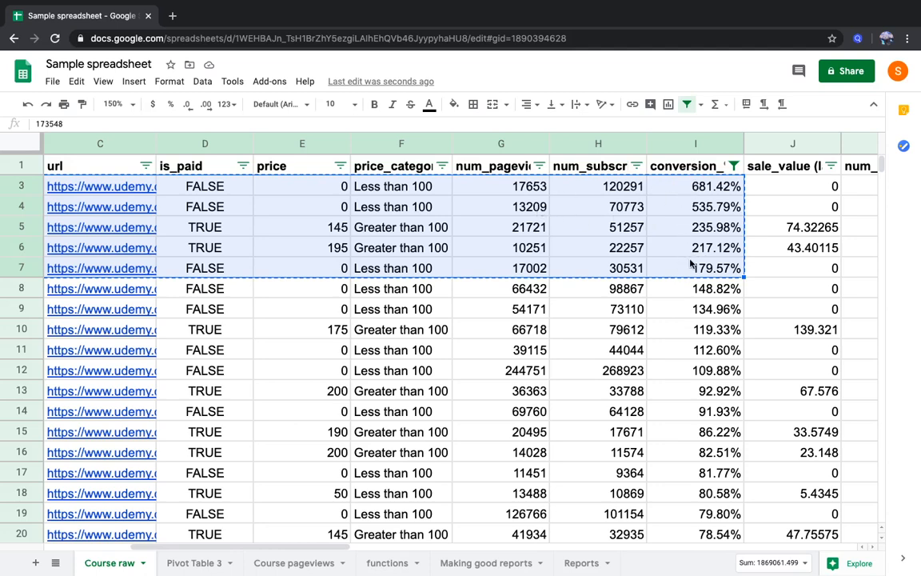
# Paste the copied course rows into the Reports sheet at B35, below the Question 3 table
pyautogui.click(581, 562)
pyautogui.click(170, 487)
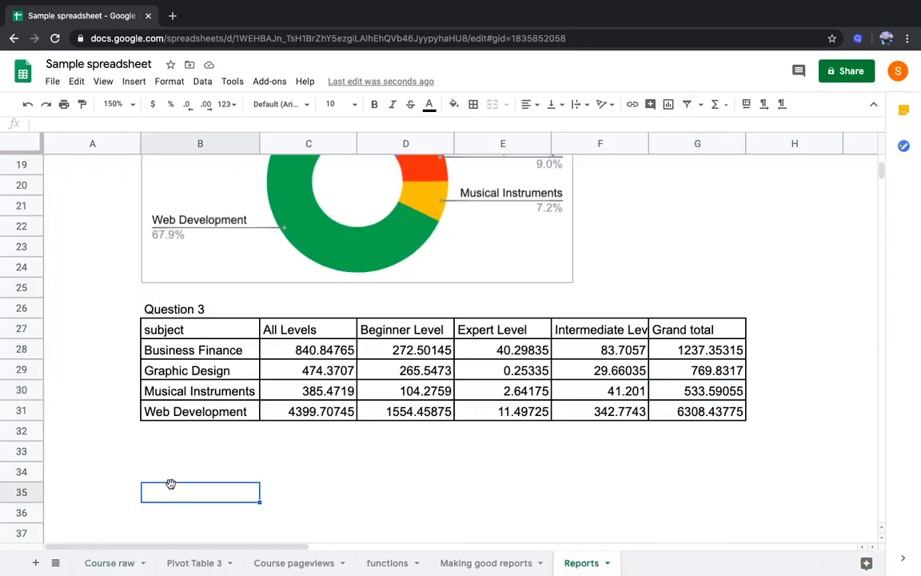
pyautogui.hotkey('ctrl', 'v')
pyautogui.scroll(-3, 247, 485)
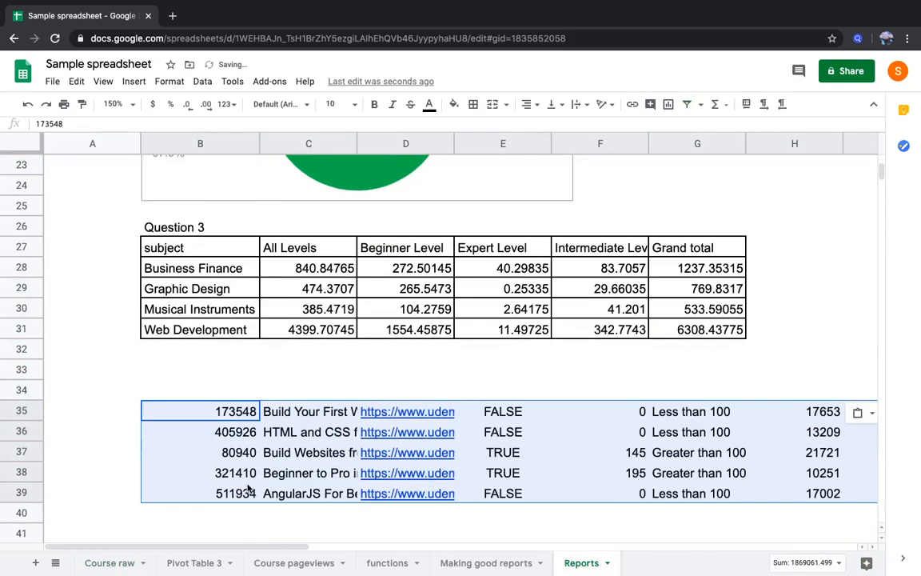
# Delete the is_paid through subscriber cells E35:I39 of the pasted rows, shifting the remaining cells left
pyautogui.moveTo(502, 391); pyautogui.dragTo(680, 473)
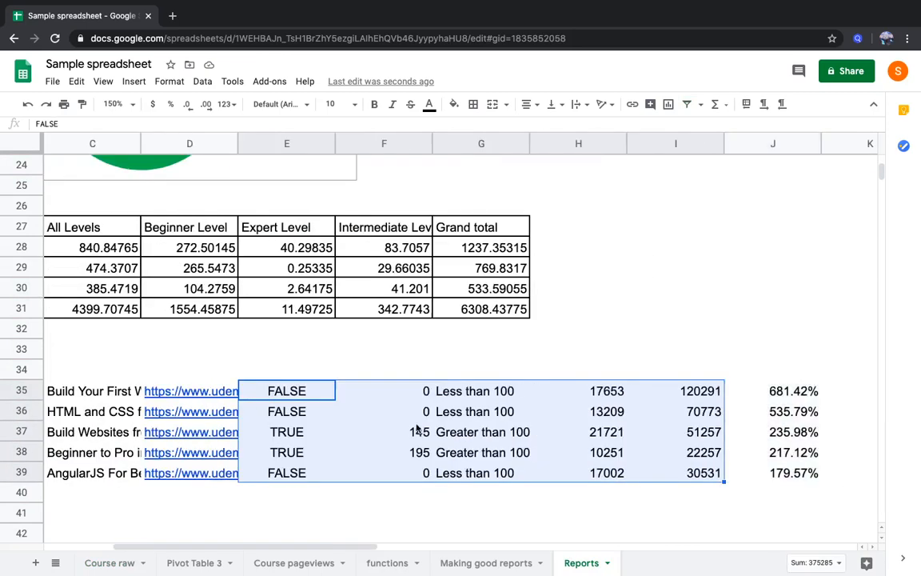
pyautogui.rightClick(375, 413)
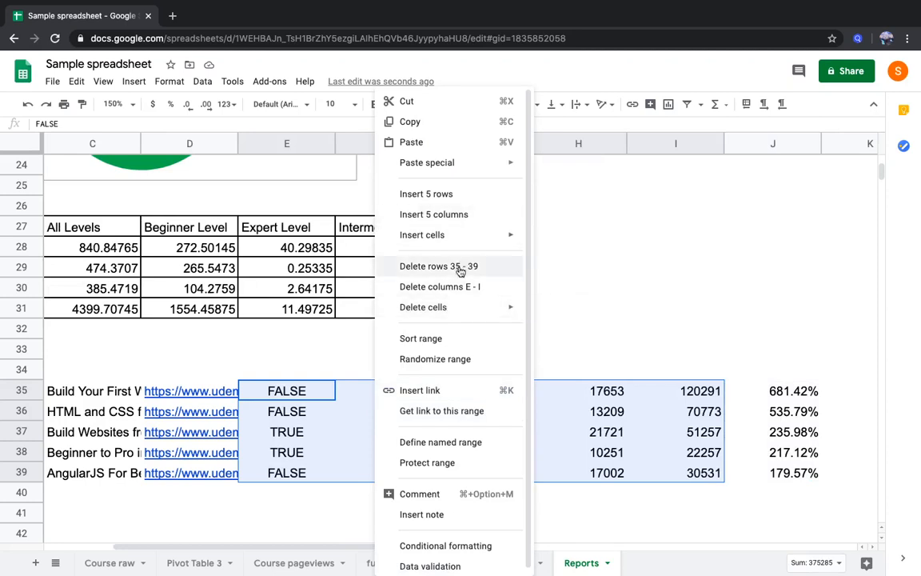
pyautogui.moveTo(454, 310)
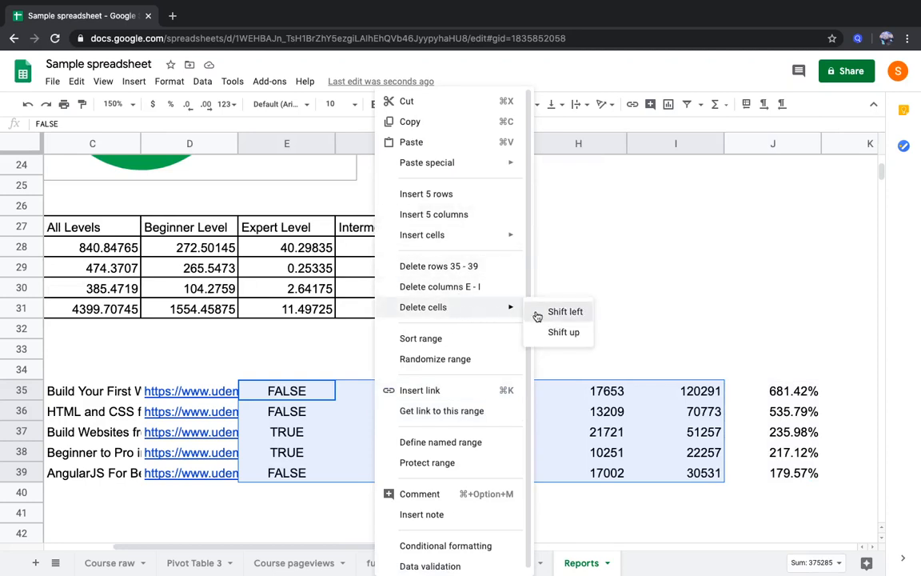
pyautogui.click(537, 312)
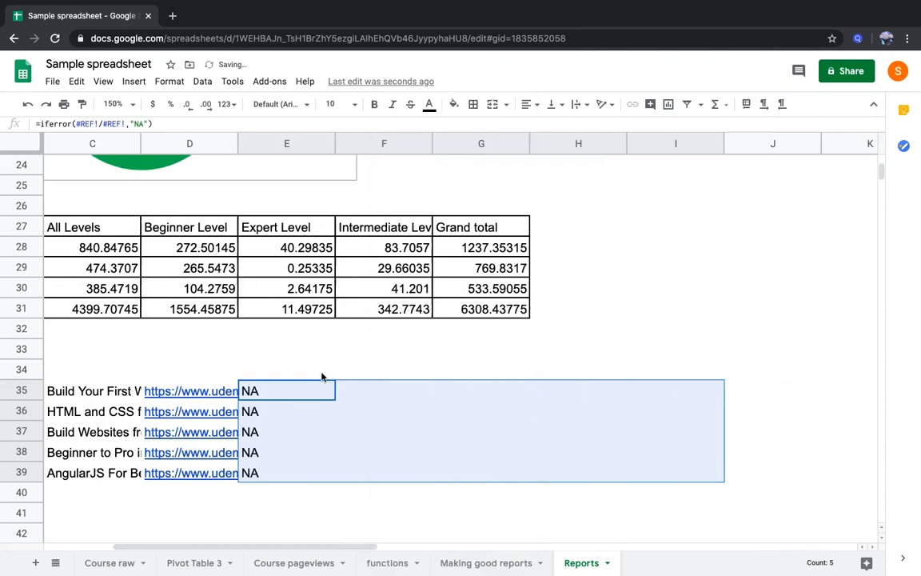
pyautogui.click(299, 385)
pyautogui.hscroll(-4, 298, 387)
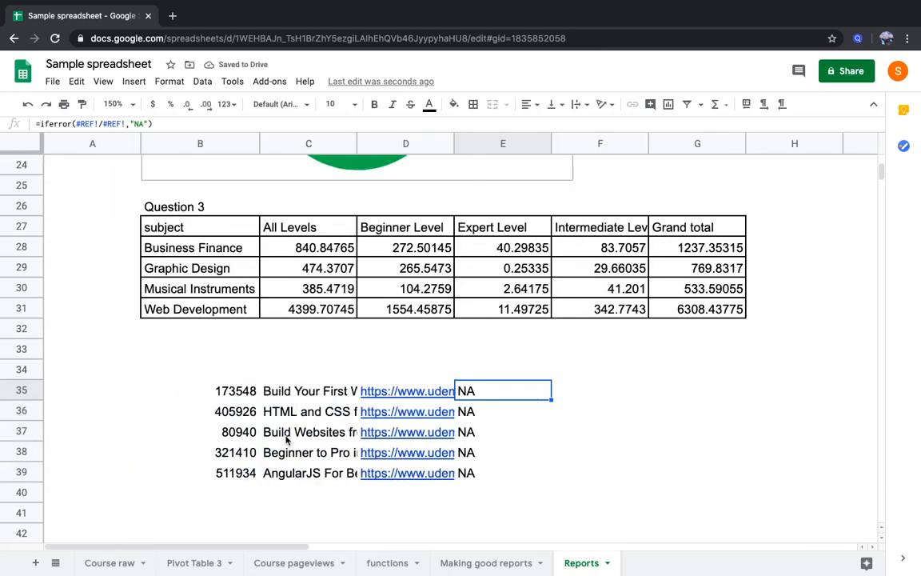
# Copy the conversion_% cells I3:I7 from Course raw and paste them as values only into Reports at E35
pyautogui.click(127, 563)
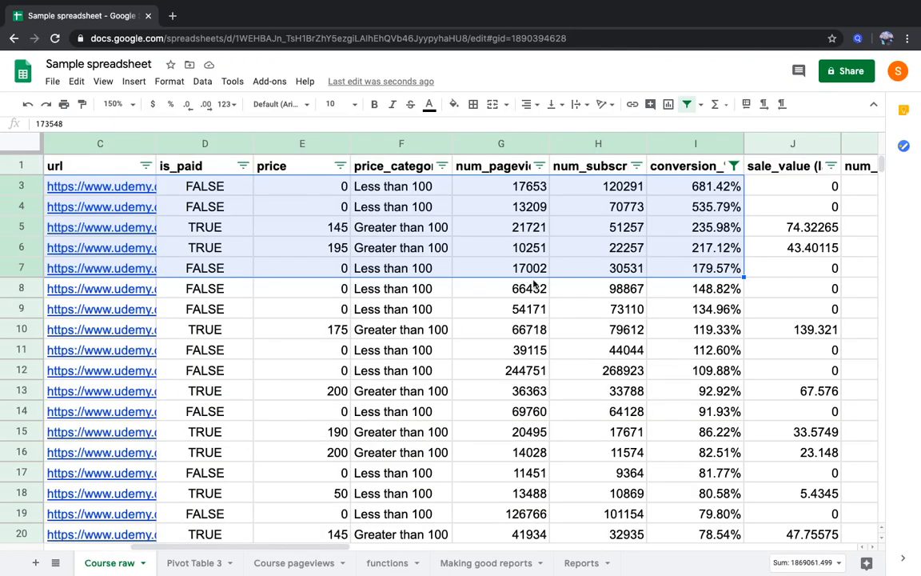
pyautogui.moveTo(686, 195); pyautogui.dragTo(681, 265)
pyautogui.hotkey('ctrl', 'c')
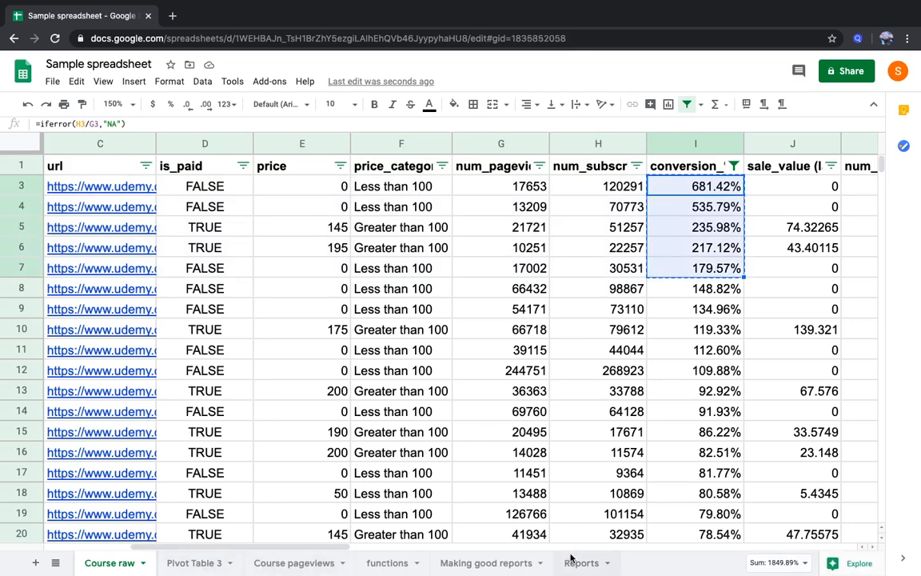
pyautogui.click(581, 563)
pyautogui.rightClick(498, 391)
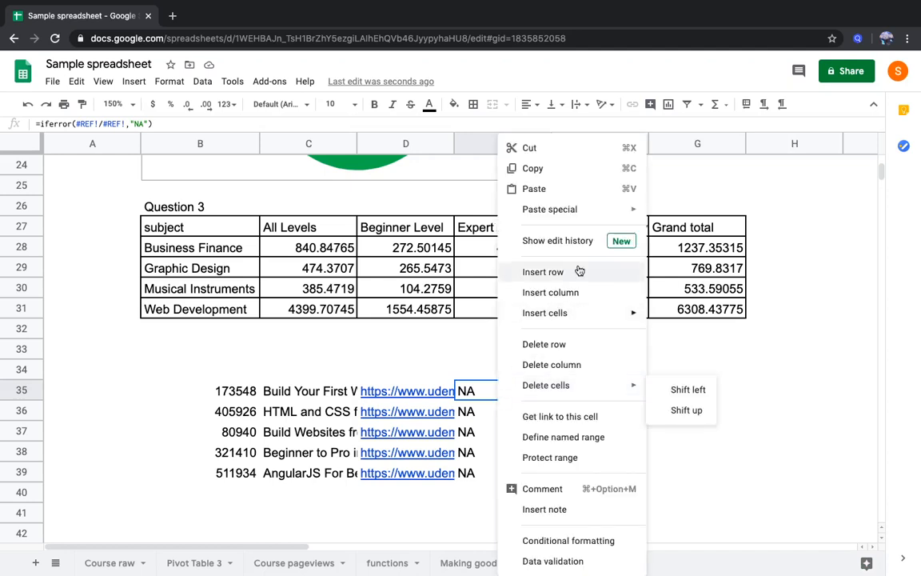
pyautogui.moveTo(610, 208)
pyautogui.click(689, 212)
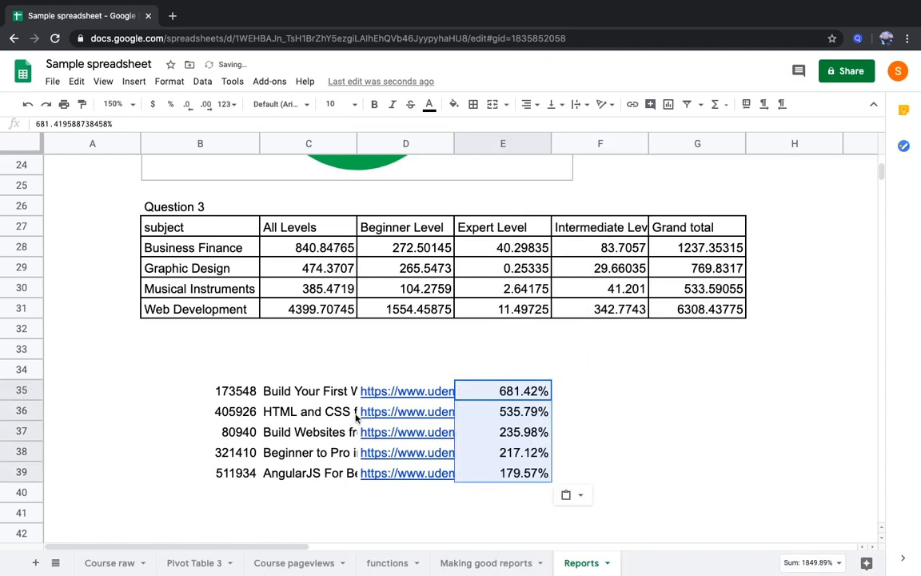
# Enter the heading "top 5 courses by conversion%" in B34, above the pasted course rows
pyautogui.click(245, 390)
pyautogui.press('Right')
pyautogui.press('Left')
pyautogui.press('Up')
pyautogui.write('top')
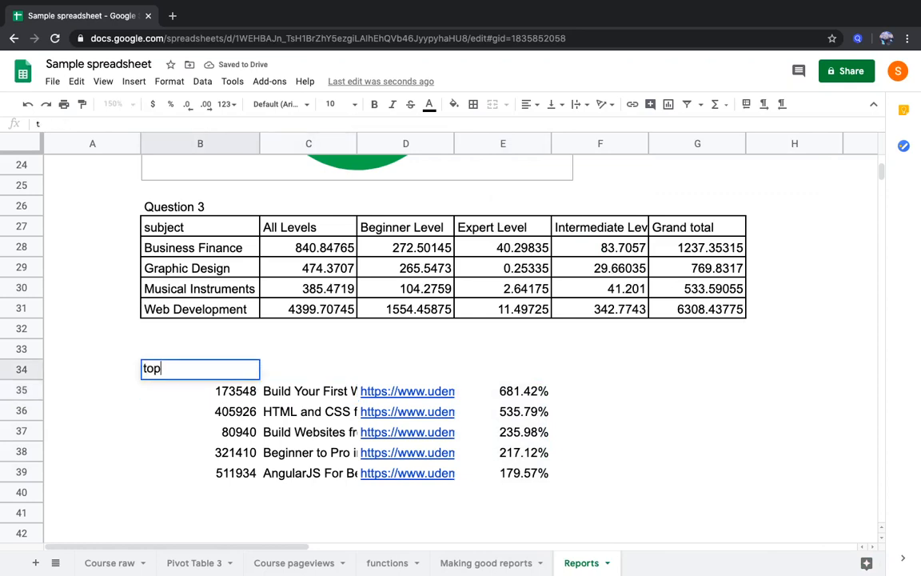
pyautogui.write(' 5 courses b')
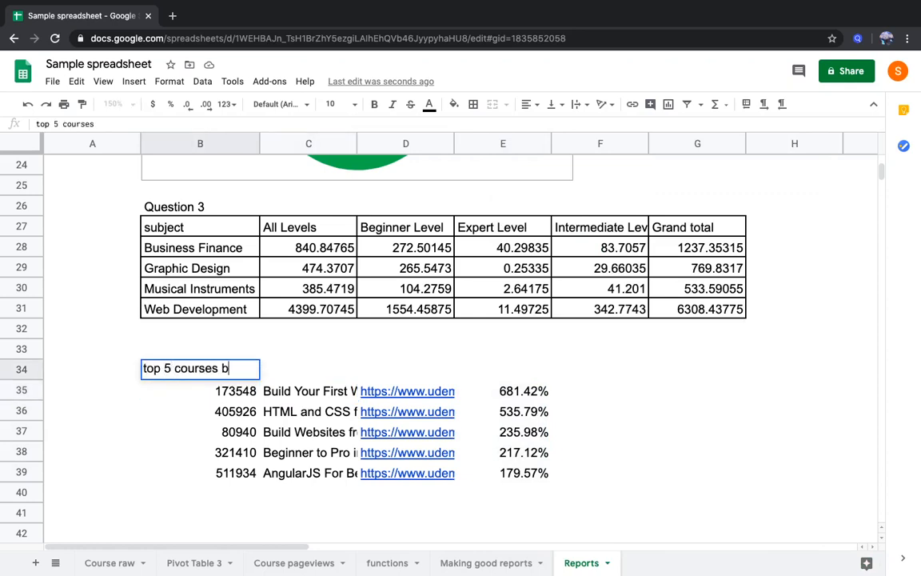
pyautogui.write('y conversion%')
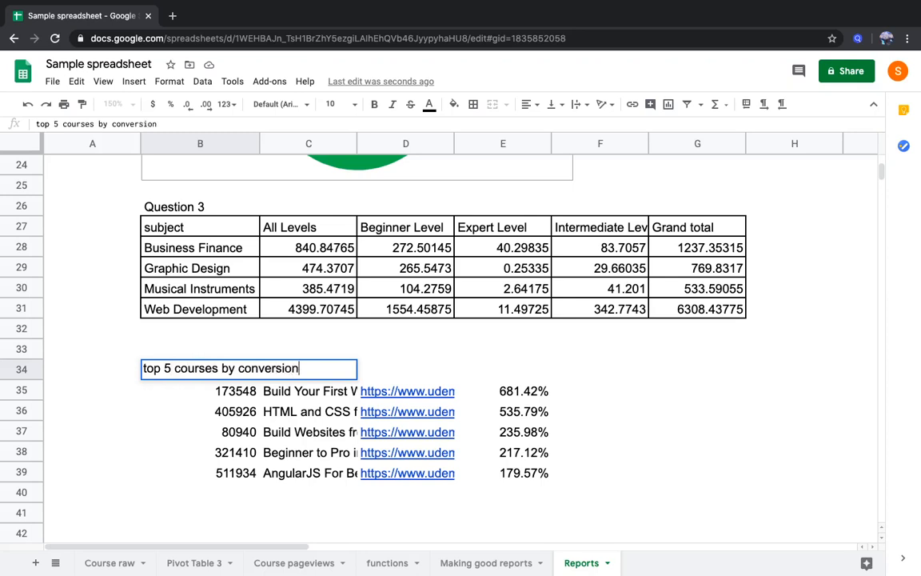
pyautogui.press('Return')
# Enter the heading "bottom 5 courses by conversion" in B41, below the top 5 list
pyautogui.press('Down')
pyautogui.press('Down')
pyautogui.press('Down')
pyautogui.press('Down')
pyautogui.press('Down')
pyautogui.press('Down')
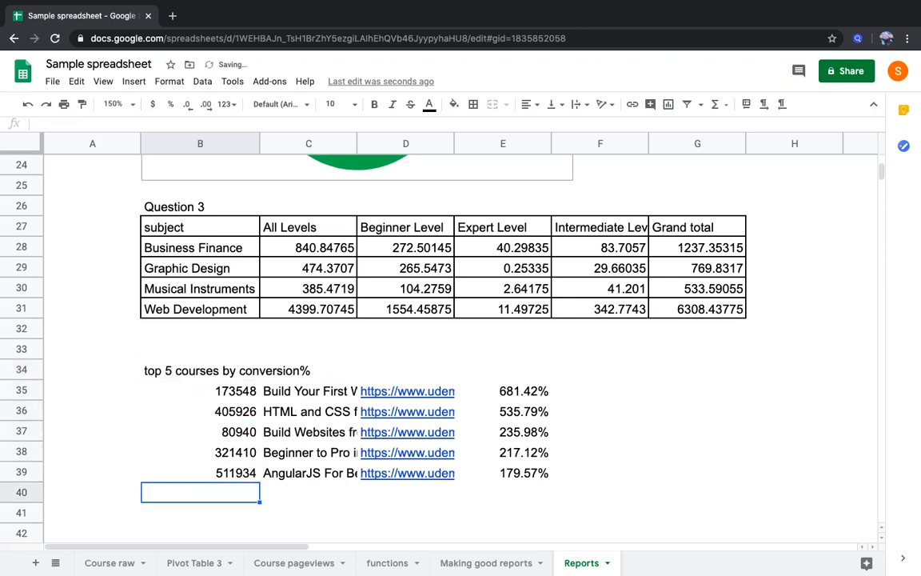
pyautogui.write('bottom ')
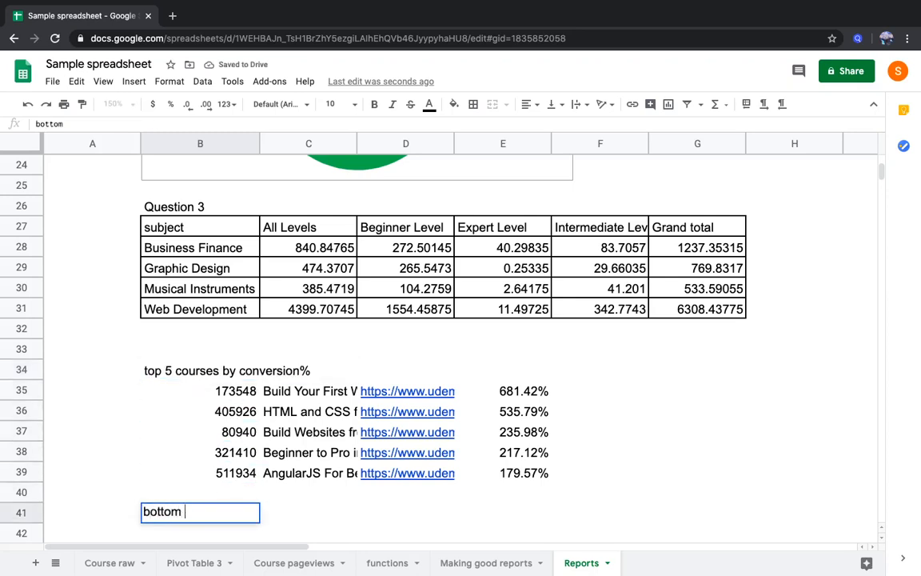
pyautogui.write('5 courses by c')
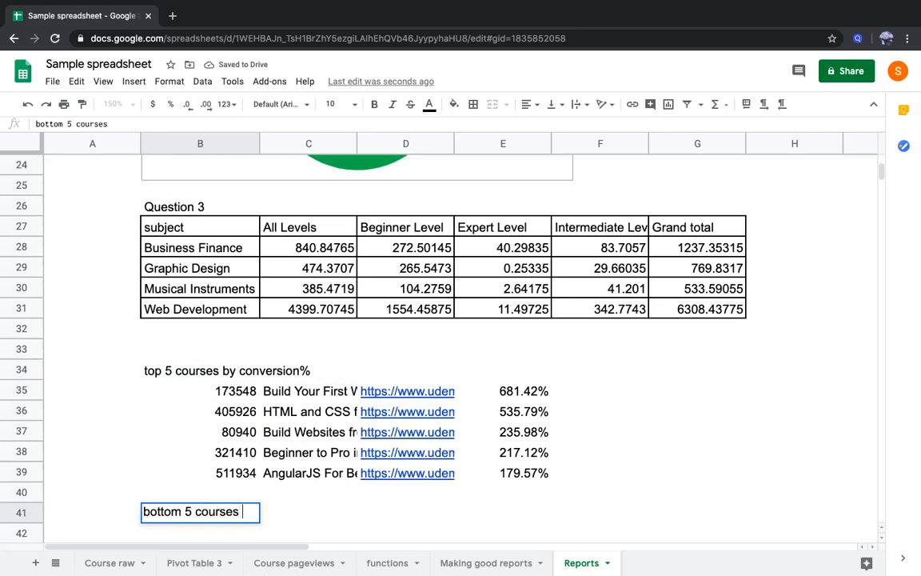
pyautogui.write('rsion')
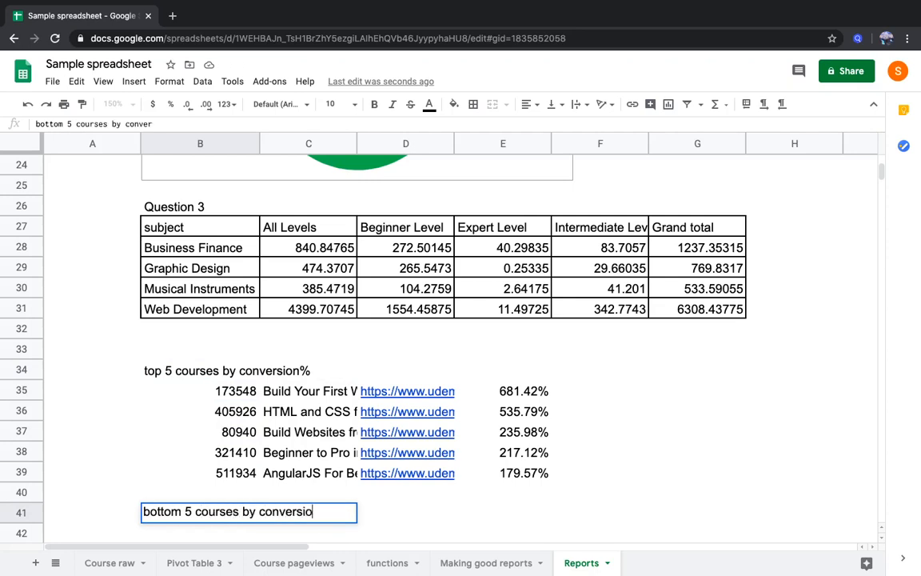
pyautogui.press('Return')
pyautogui.press('Return')
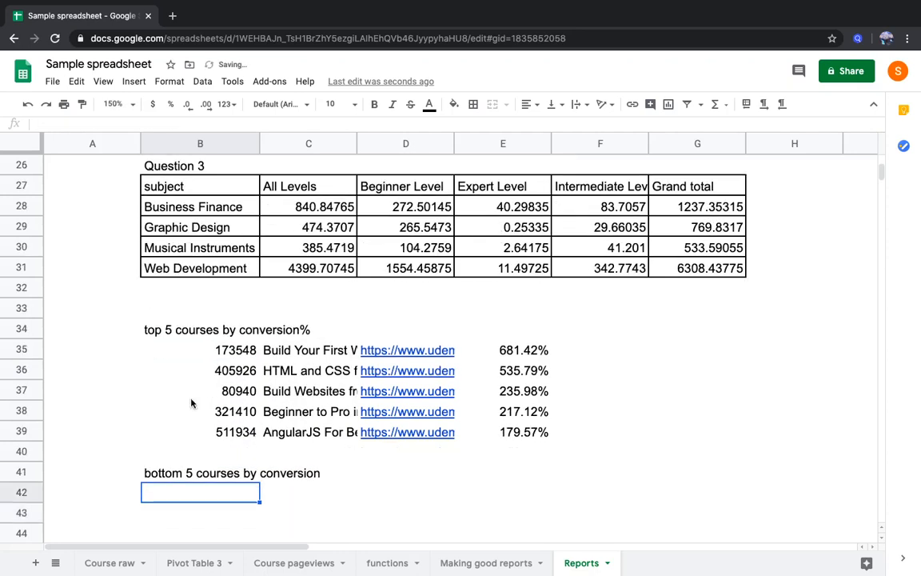
# Copy the last five courses in Course raw from course_id through conversion_%, range A3675:I3679
pyautogui.click(108, 562)
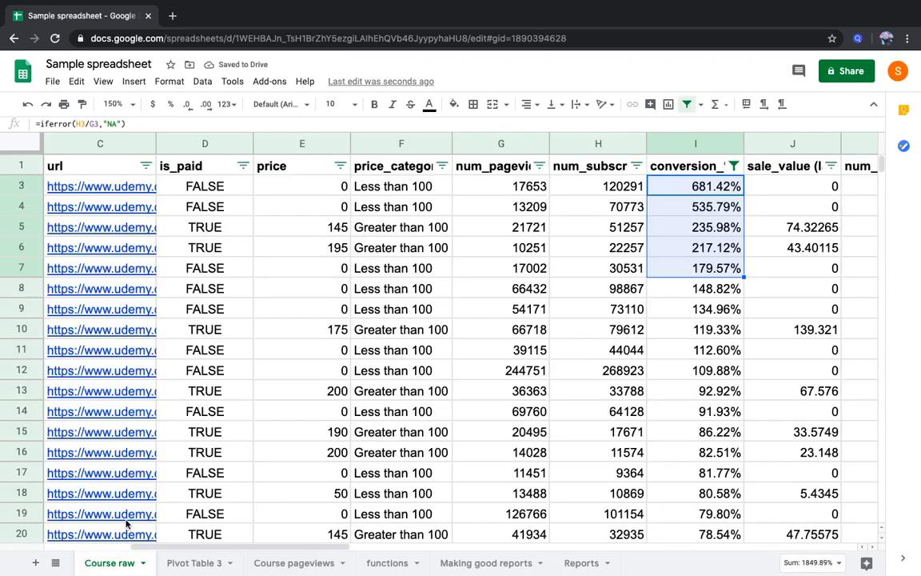
pyautogui.click(273, 388)
pyautogui.hotkey('ctrl', 'Left')
pyautogui.hotkey('ctrl', 'Down')
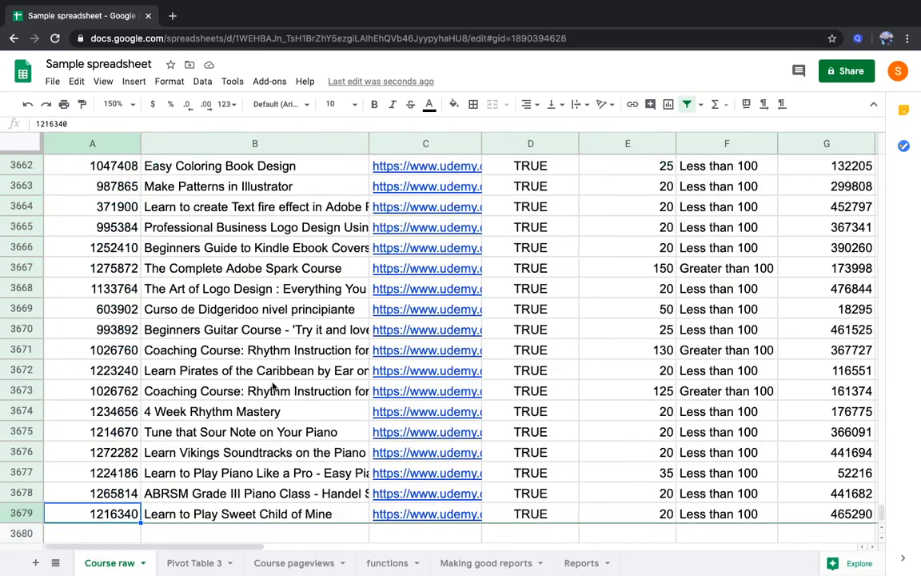
pyautogui.hotkey('shift', 'Up')
pyautogui.hotkey('shift', 'Up')
pyautogui.hotkey('shift', 'Up')
pyautogui.hotkey('shift', 'Up')
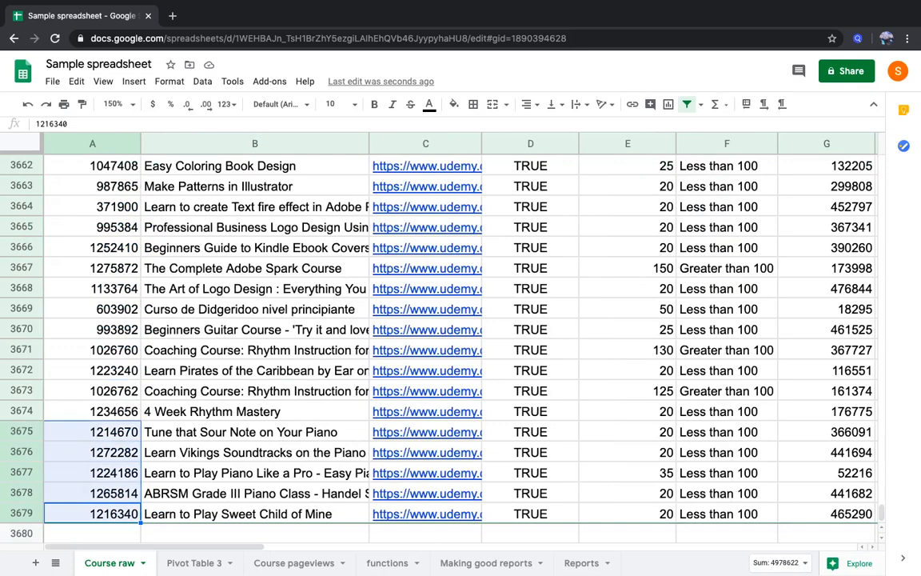
pyautogui.hotkey('shift', 'Right')
pyautogui.hotkey('ctrl', 'shift', 'Right')
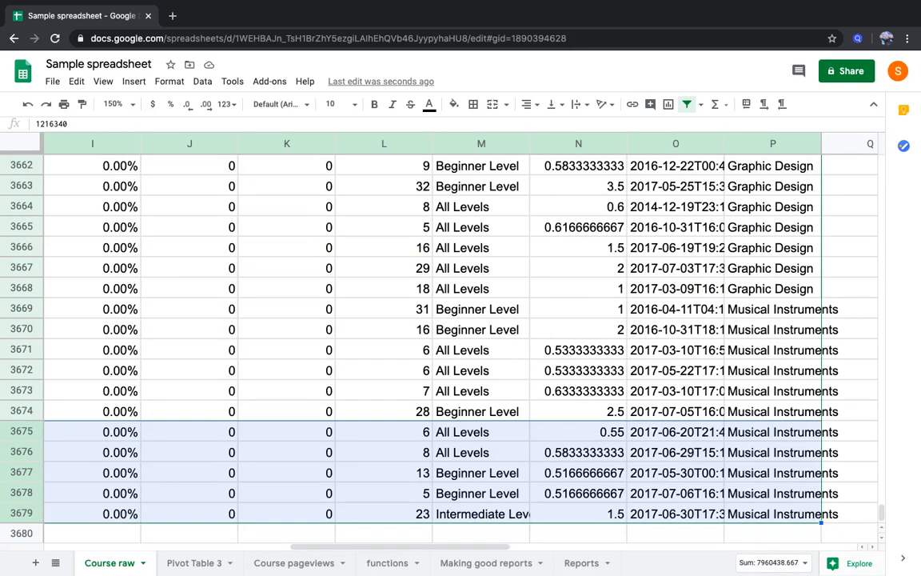
pyautogui.hotkey('shift', 'Left')
pyautogui.hotkey('shift', 'Left')
pyautogui.hotkey('shift', 'Left')
pyautogui.hotkey('shift', 'Left')
pyautogui.hotkey('shift', 'Left')
pyautogui.hotkey('shift', 'Left')
pyautogui.hotkey('shift', 'Left')
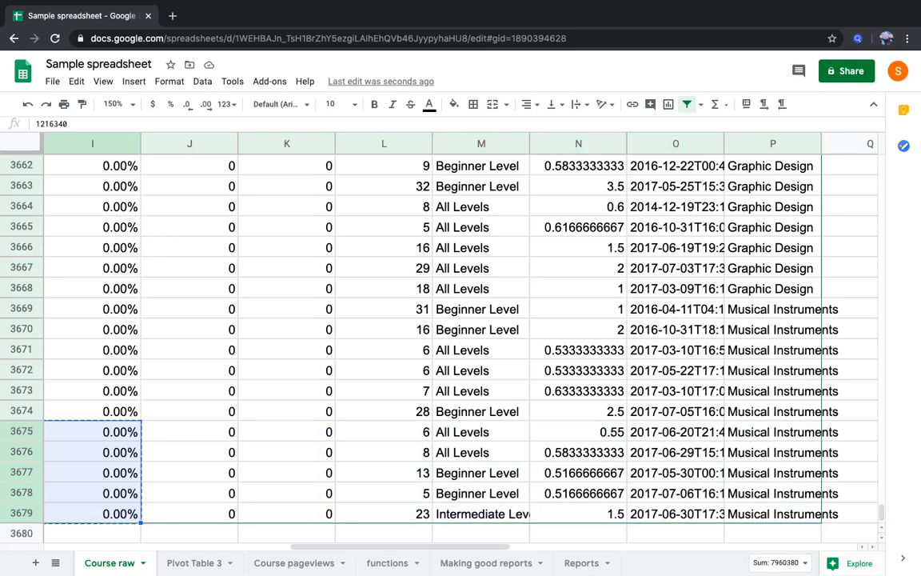
# Paste the copied bottom five courses as values only into Reports at B42
pyautogui.click(584, 563)
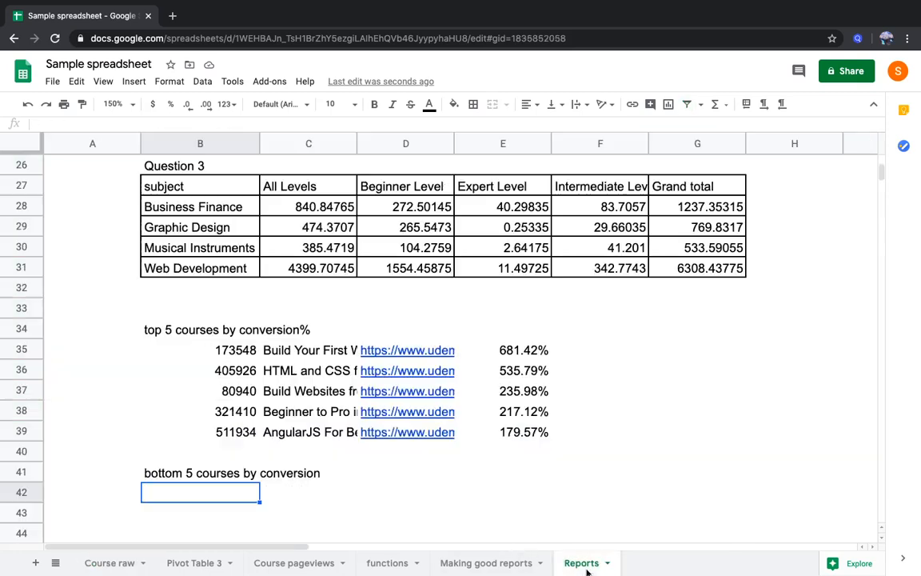
pyautogui.rightClick(230, 493)
pyautogui.moveTo(339, 176)
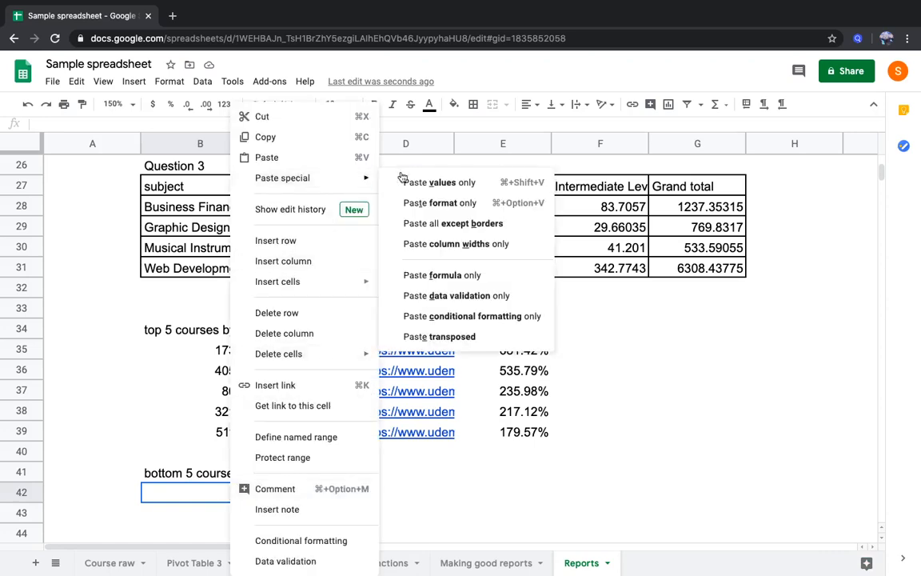
pyautogui.click(439, 182)
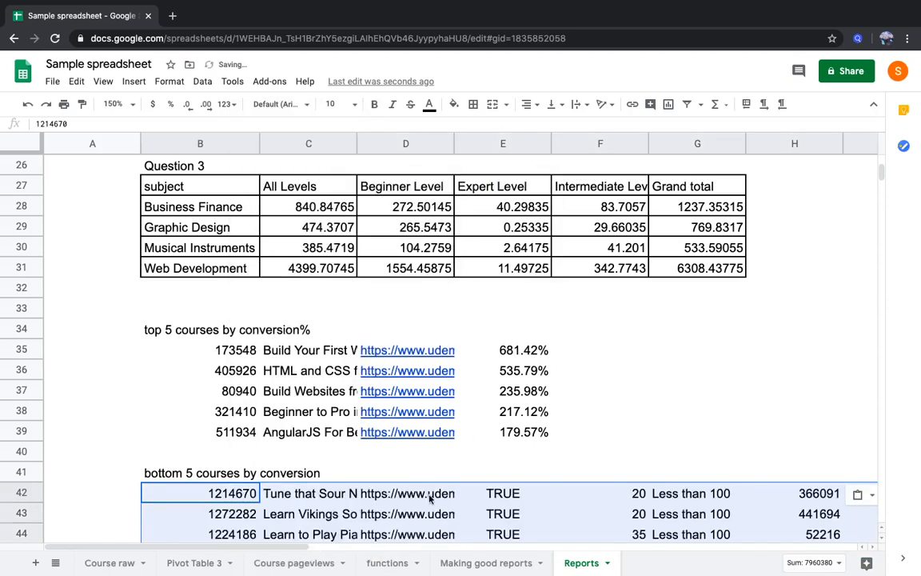
# Paste the copied courses' formatting only onto the bottom five rows in Reports, B42:J46
pyautogui.rightClick(227, 490)
pyautogui.moveTo(376, 162)
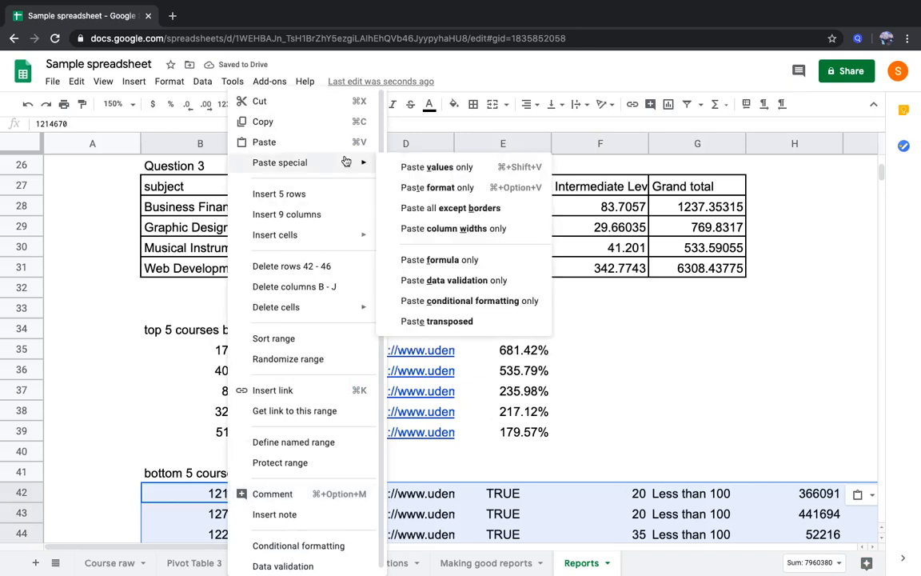
pyautogui.click(427, 186)
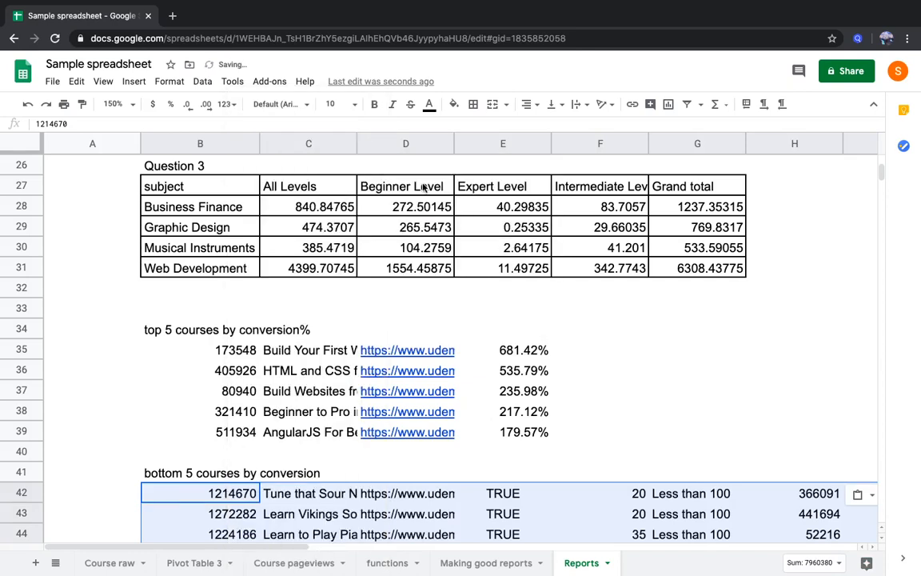
# Delete the cells E42:I46 between the course URL and conversion values in the bottom five list, shifting the remaining cells left
pyautogui.press('Right')
pyautogui.press('Right')
pyautogui.press('Right')
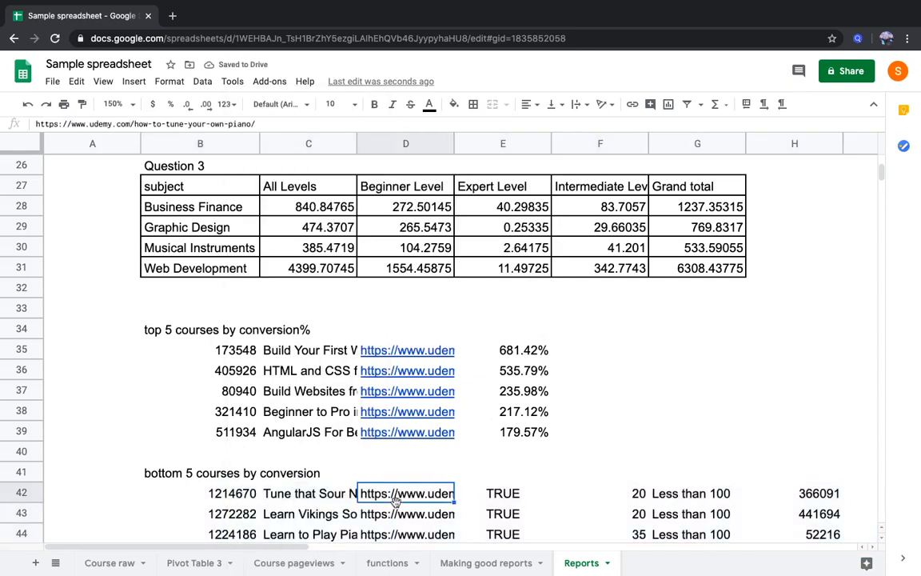
pyautogui.hotkey('shift', 'Down')
pyautogui.hotkey('shift', 'Down')
pyautogui.hotkey('shift', 'Down')
pyautogui.hotkey('shift', 'Down')
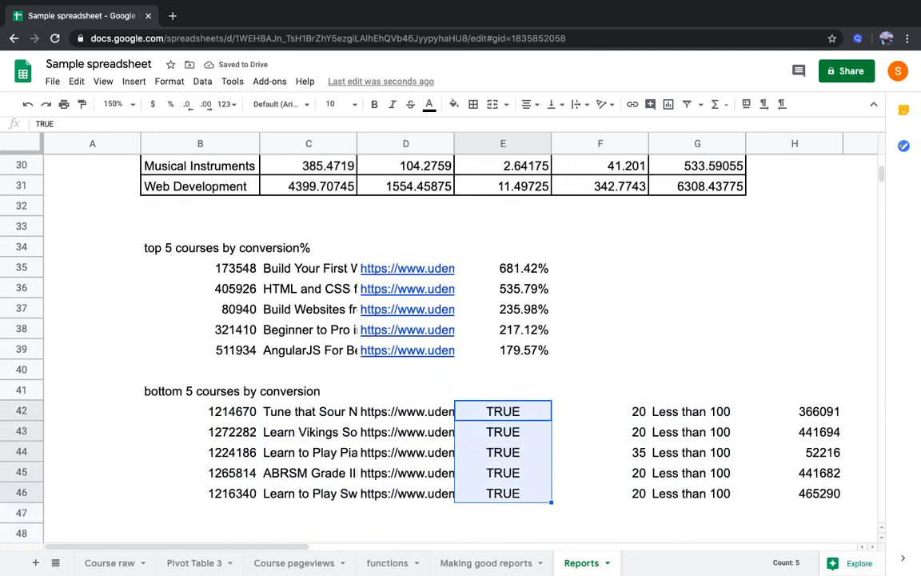
pyautogui.hotkey('shift', 'Right')
pyautogui.hotkey('shift', 'Right')
pyautogui.hotkey('shift', 'Right')
pyautogui.hotkey('shift', 'Right')
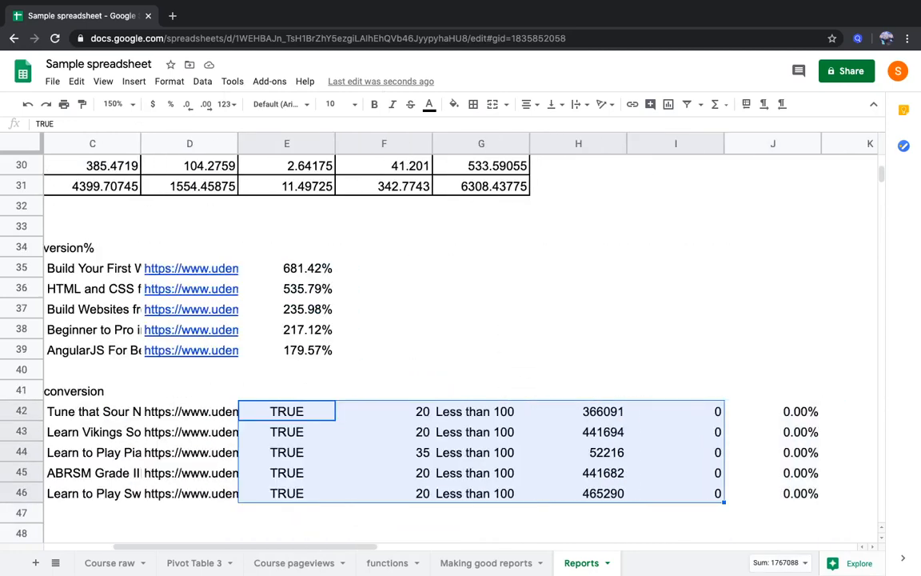
pyautogui.rightClick(335, 472)
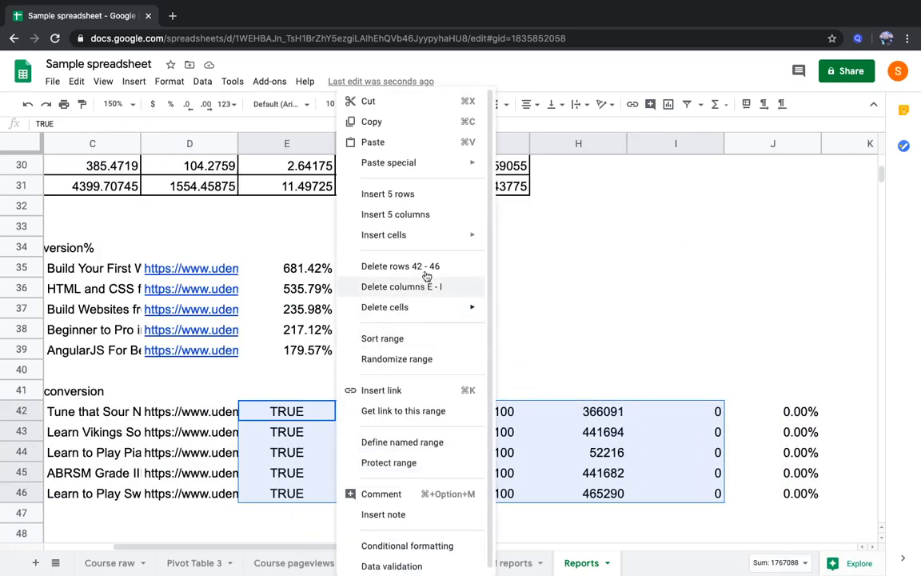
pyautogui.moveTo(432, 306)
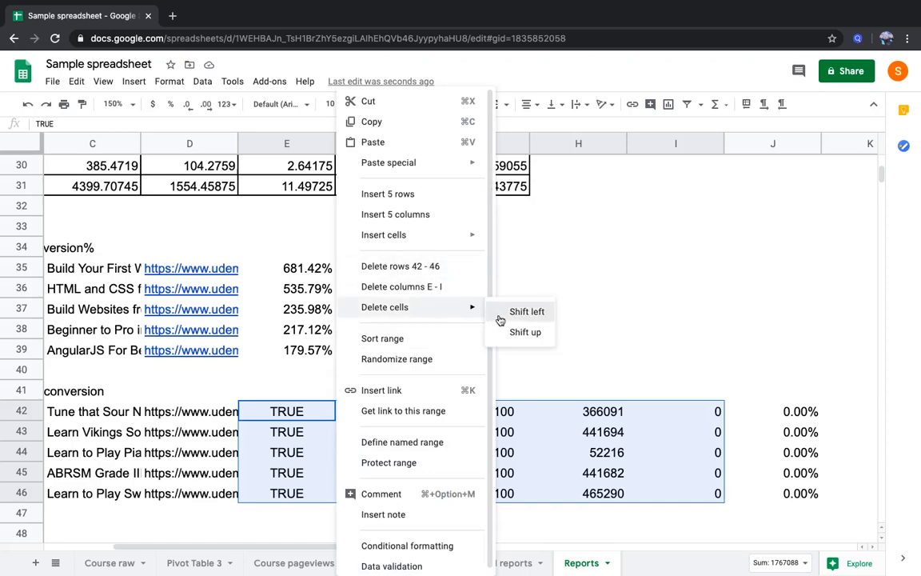
pyautogui.click(499, 319)
pyautogui.press('Down')
pyautogui.press('Left')
pyautogui.press('Left')
pyautogui.press('Left')
pyautogui.press('Left')
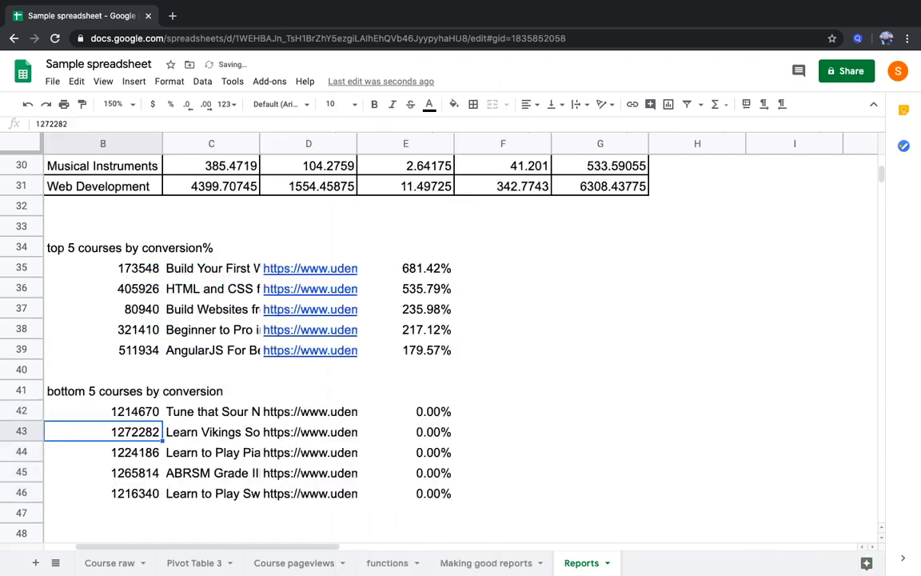
pyautogui.press('Up')
pyautogui.press('Right')
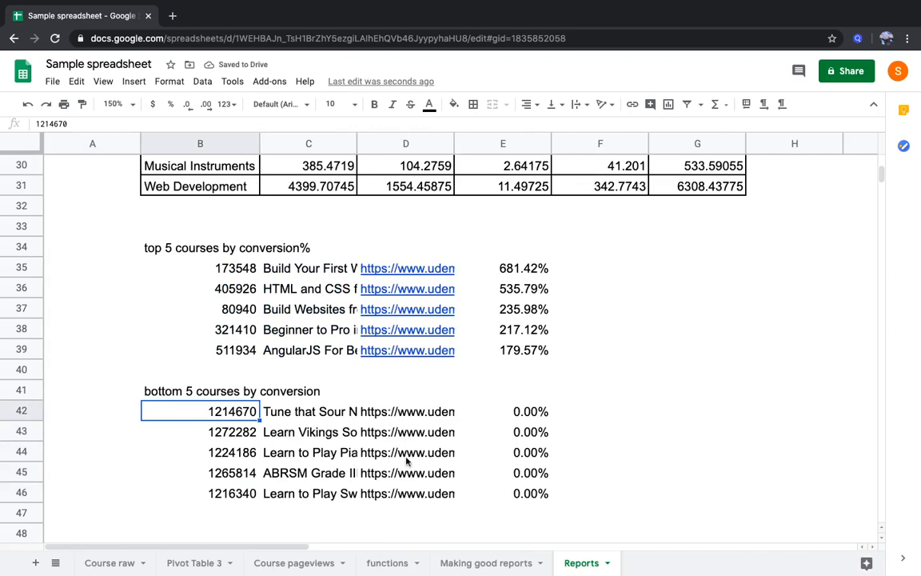
# Fill the question 4 row, C20:I20 in Making good reports, with the same green as the completed questions
pyautogui.click(487, 559)
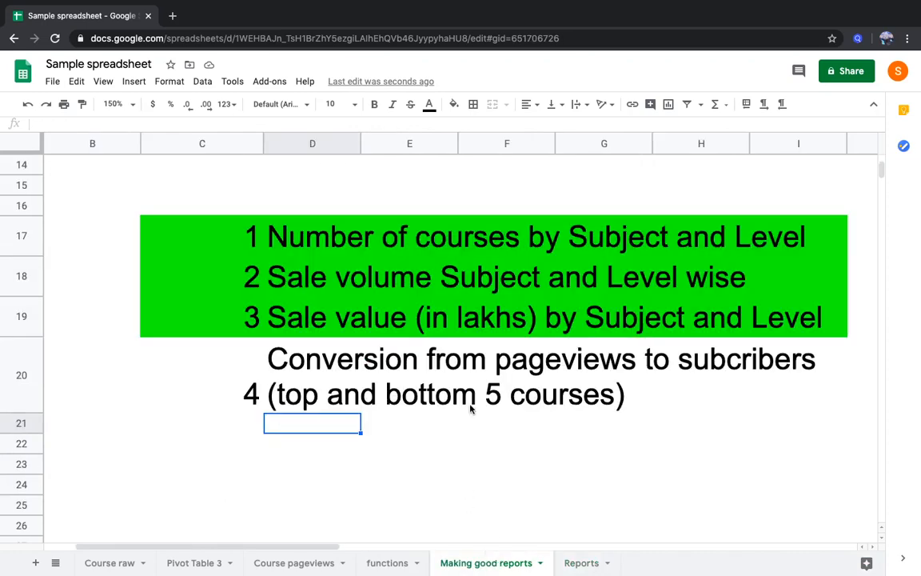
pyautogui.moveTo(247, 376); pyautogui.dragTo(353, 403)
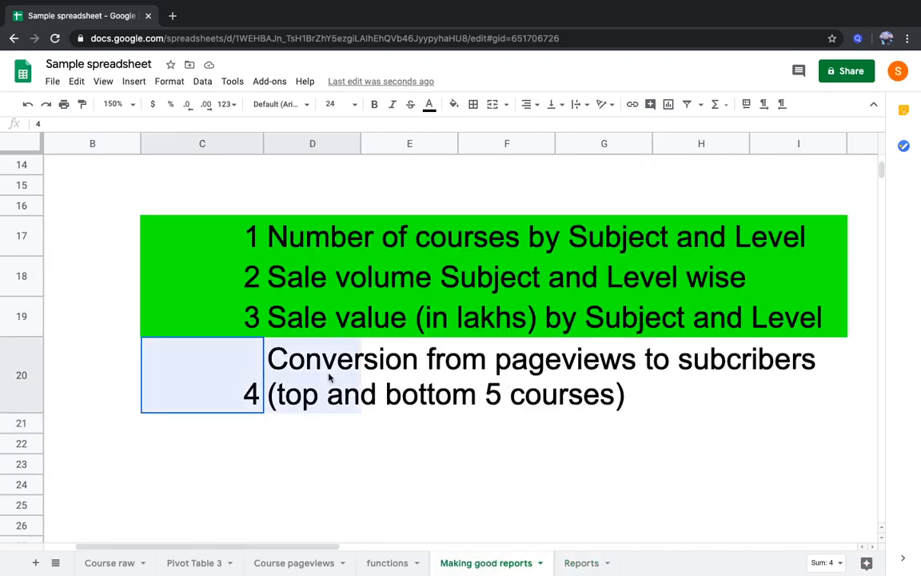
pyautogui.click(455, 105)
pyautogui.click(512, 165)
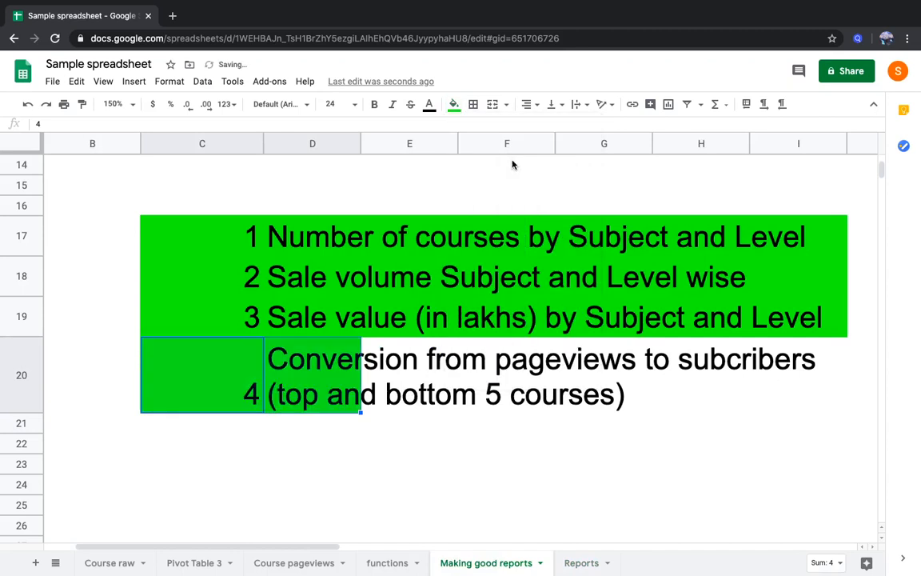
pyautogui.hotkey('shift', 'Right')
pyautogui.hotkey('shift', 'Right')
pyautogui.hotkey('shift', 'Right')
pyautogui.hotkey('shift', 'Right')
pyautogui.hotkey('shift', 'Right')
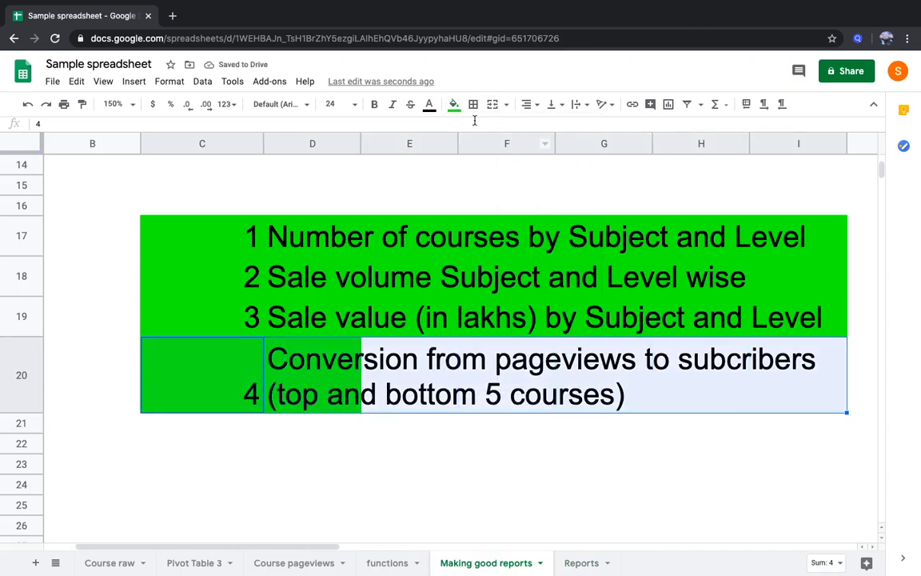
pyautogui.click(454, 105)
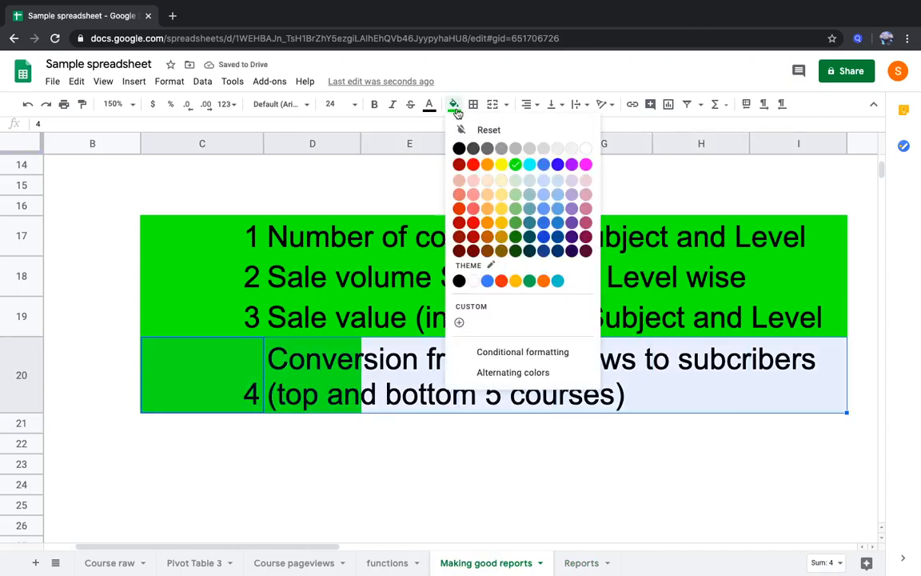
pyautogui.click(520, 165)
pyautogui.click(480, 276)
# Review the three report-making steps and the list of completed questions in Making good reports
pyautogui.scroll(2, 373, 262)
pyautogui.scroll(5, 372, 262)
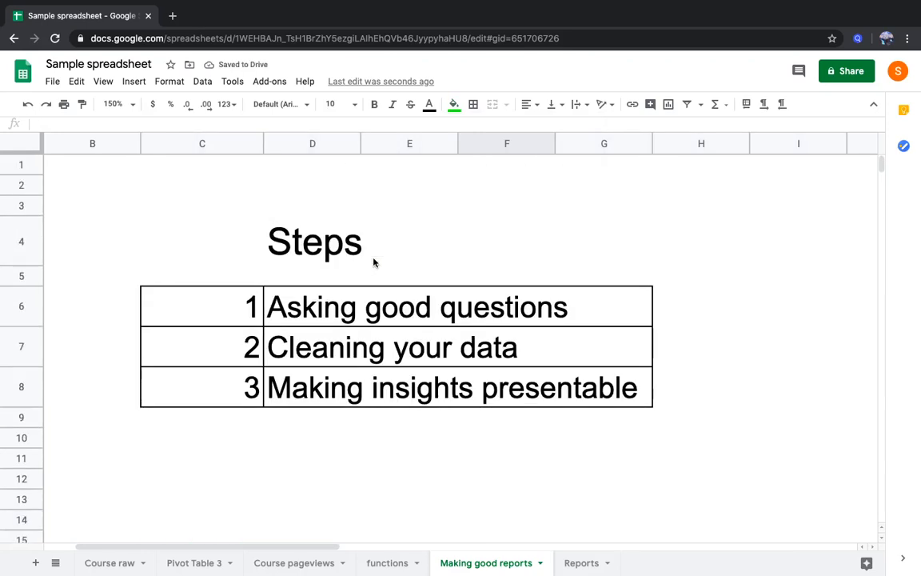
pyautogui.click(306, 314)
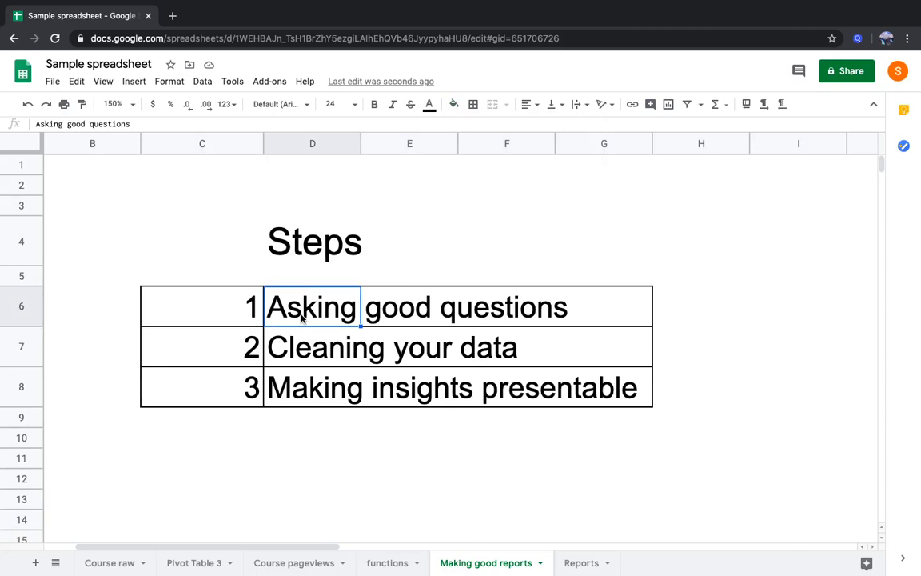
pyautogui.click(322, 355)
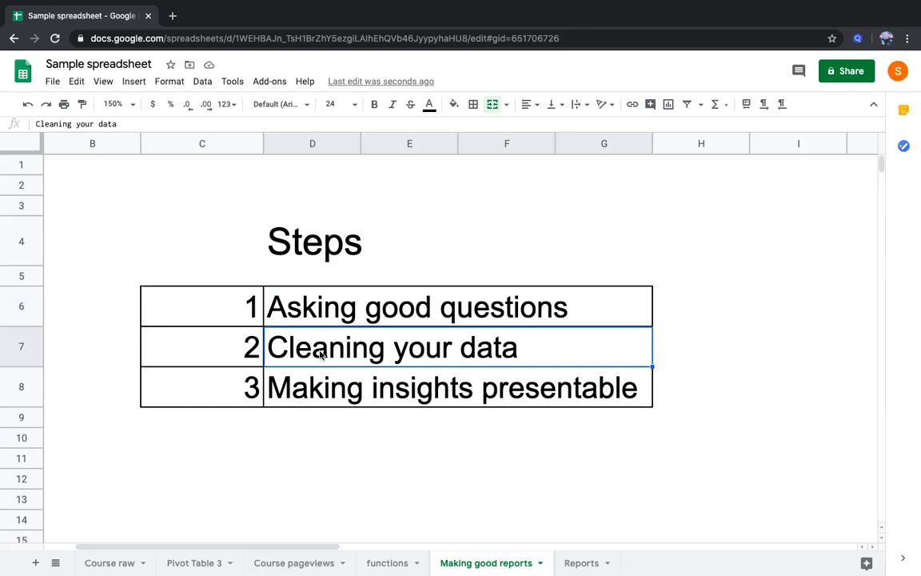
pyautogui.click(319, 380)
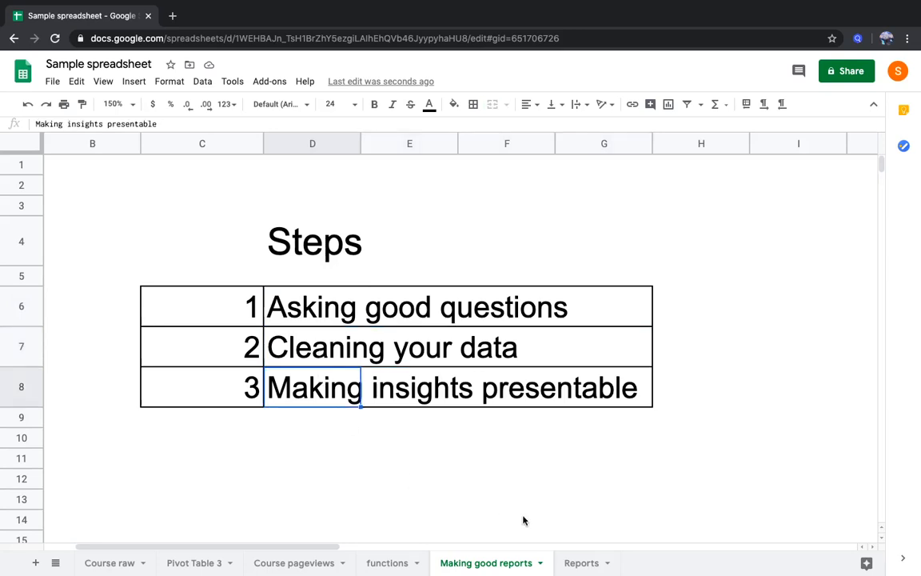
pyautogui.scroll(-5, 466, 486)
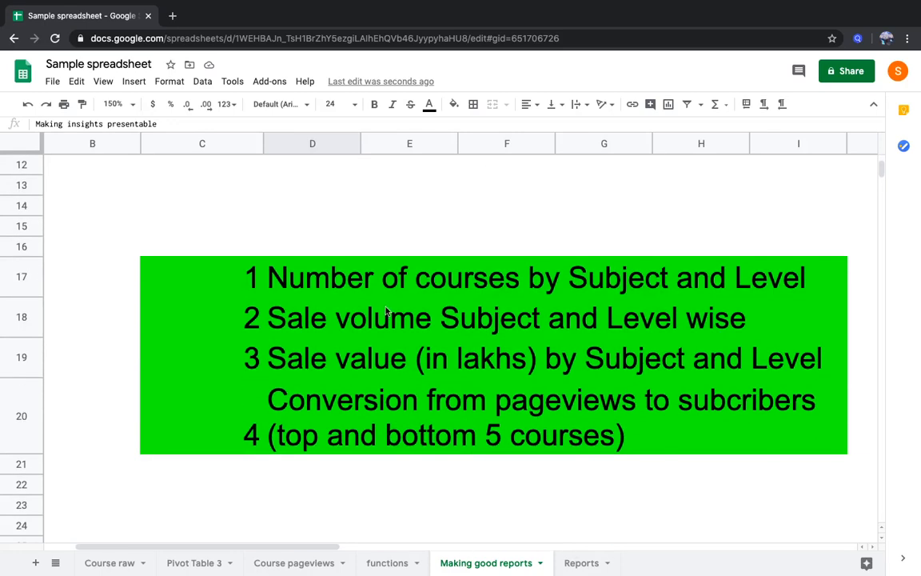
pyautogui.click(286, 275)
pyautogui.scroll(3, 286, 275)
pyautogui.click(284, 253)
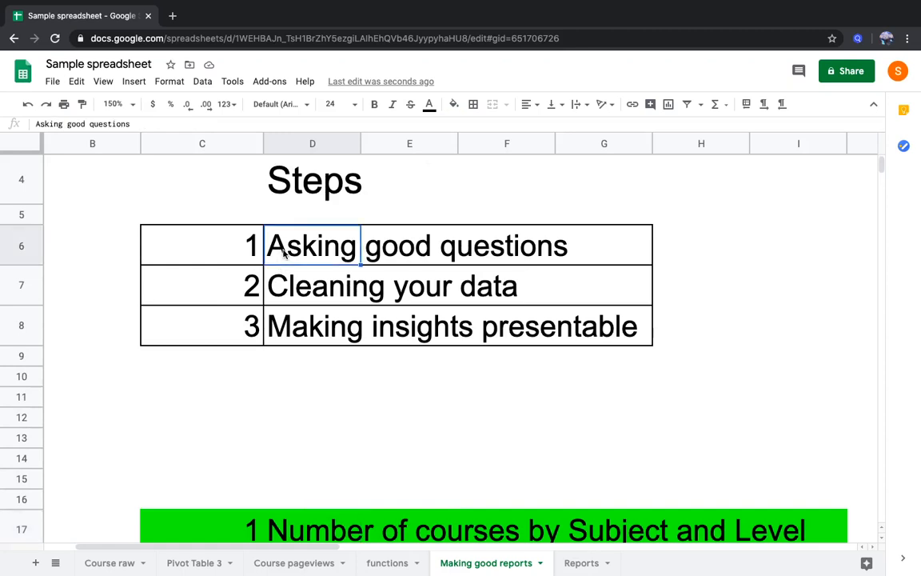
pyautogui.scroll(-2, 319, 345)
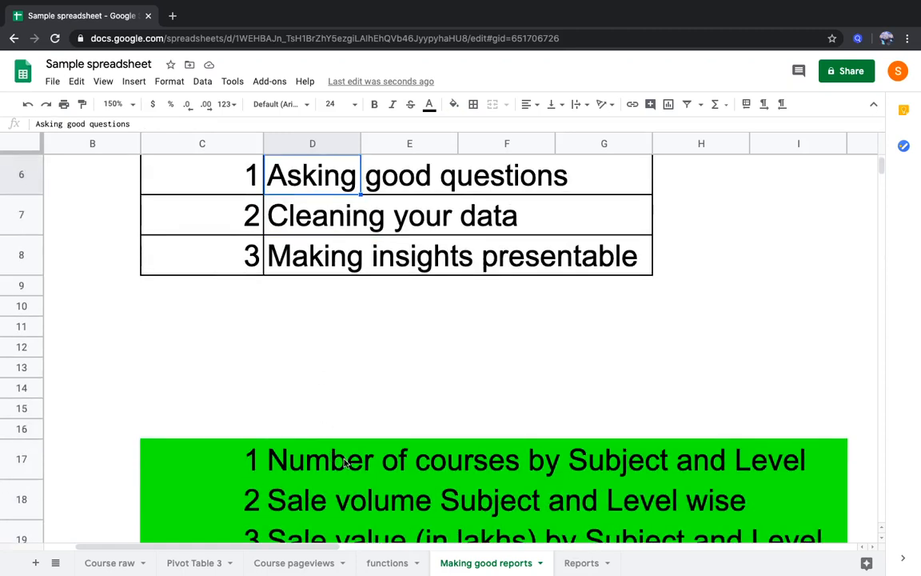
pyautogui.click(312, 458)
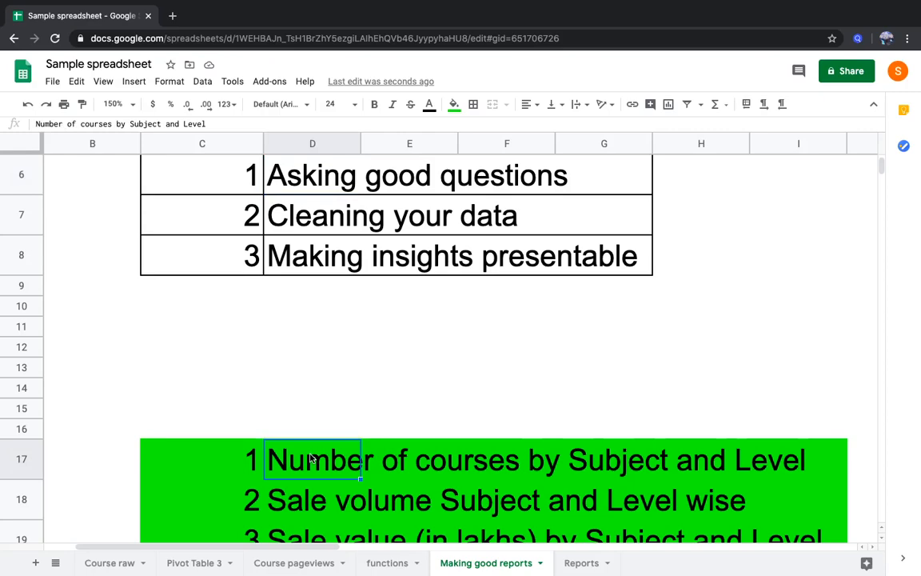
# Look through the Reports sheet from the Question 1 table down to the top 5 courses list
pyautogui.click(593, 562)
pyautogui.scroll(5, 456, 404)
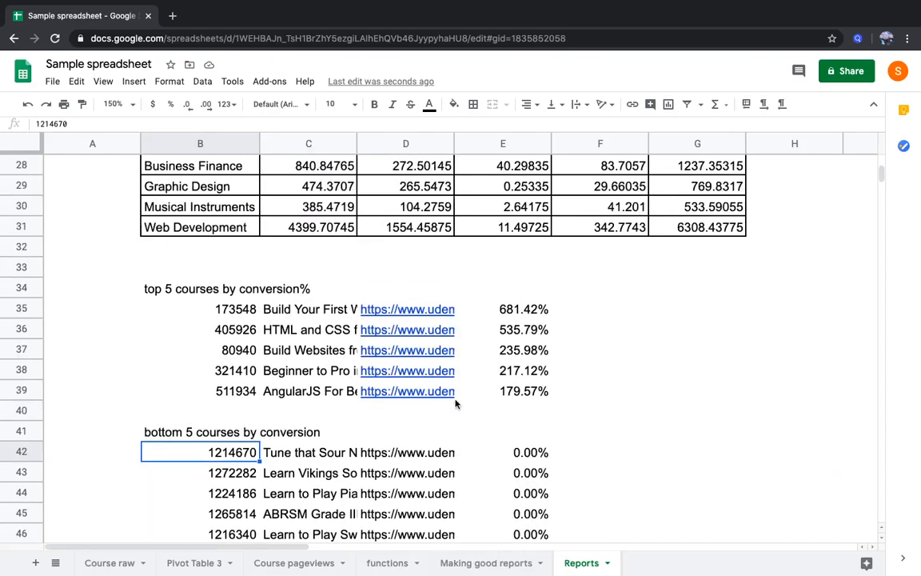
pyautogui.scroll(8, 456, 403)
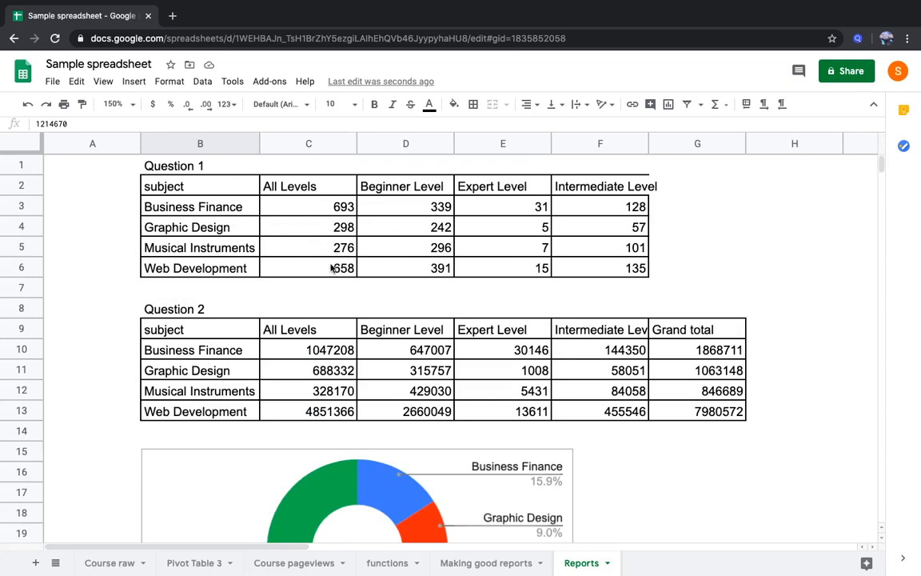
pyautogui.scroll(-2, 332, 268)
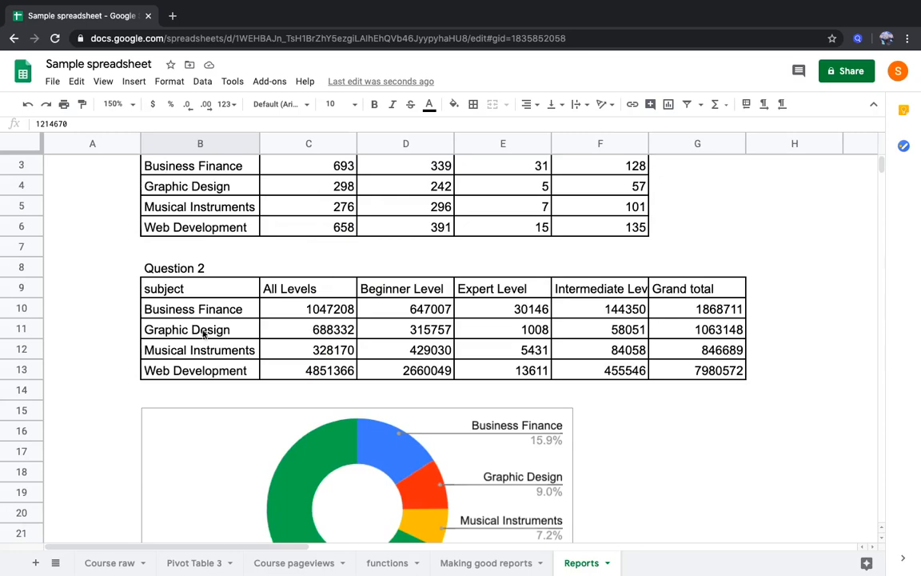
pyautogui.scroll(-3, 464, 292)
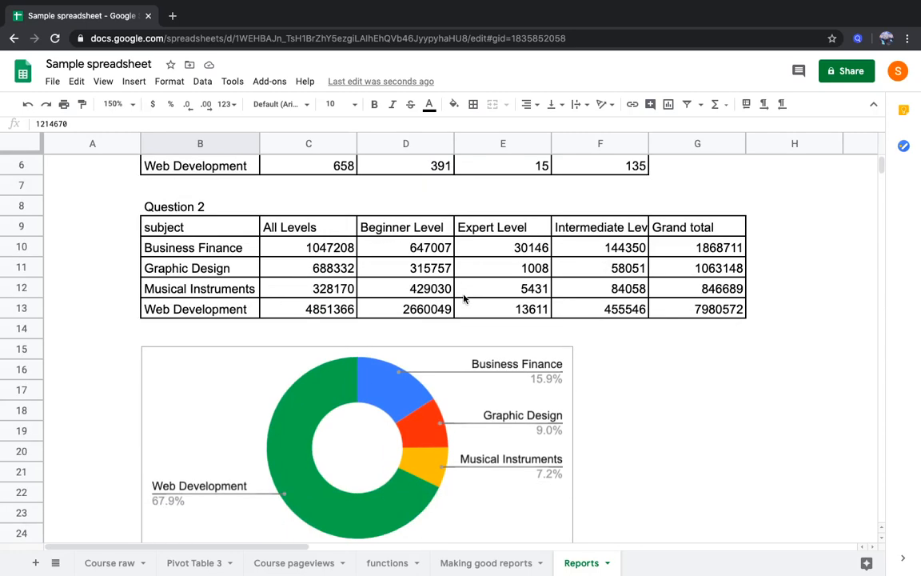
pyautogui.scroll(-2, 295, 387)
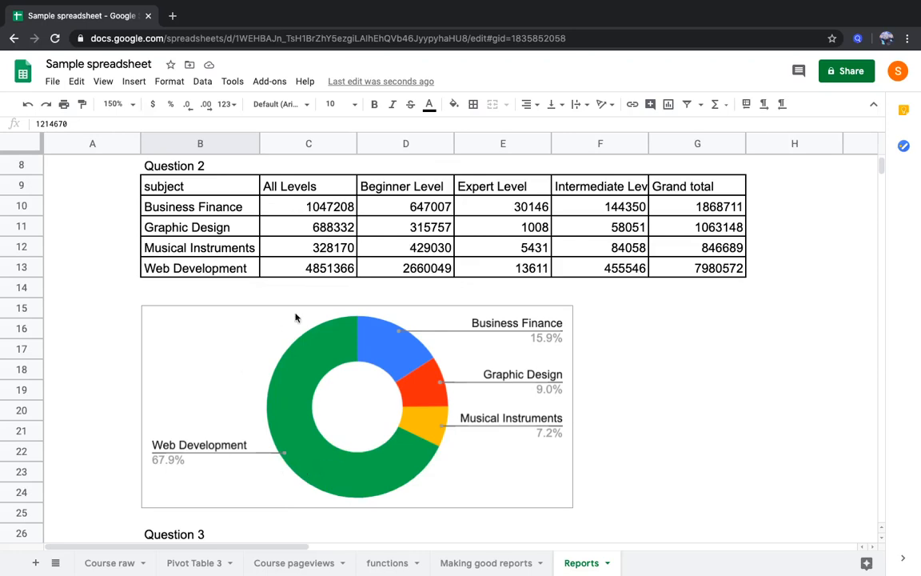
pyautogui.scroll(-4, 308, 374)
pyautogui.scroll(-1, 308, 376)
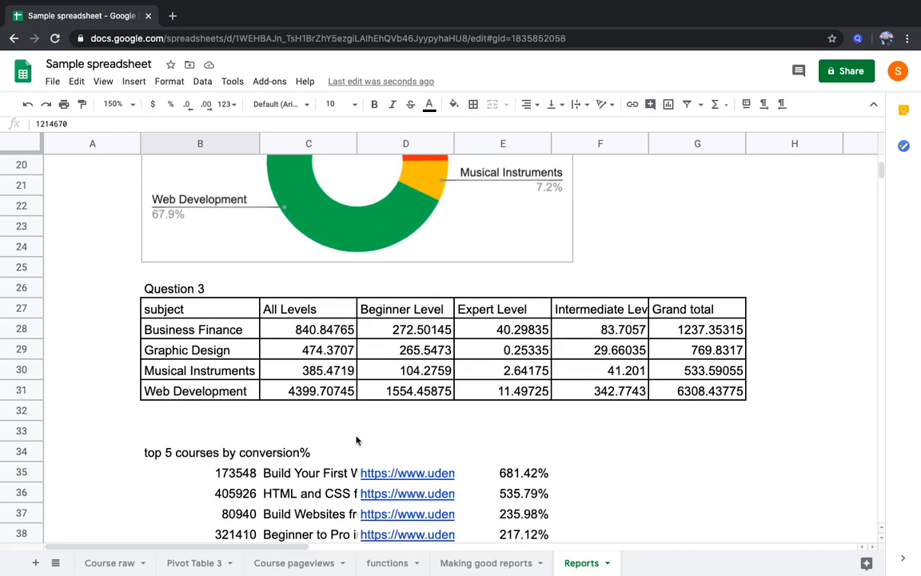
# Revisit the "Cleaning your data" step in Making good reports and look over the tables, chart and course lists in Reports
pyautogui.click(465, 564)
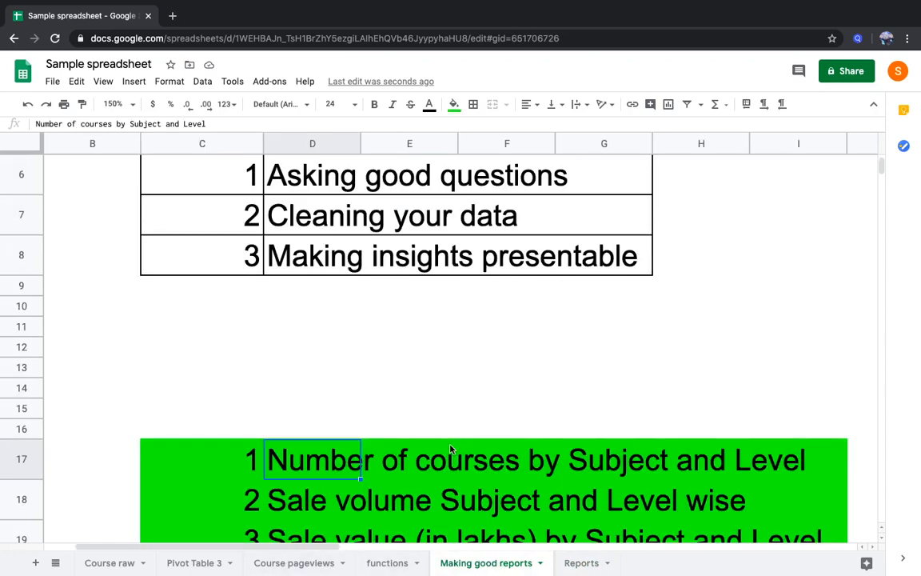
pyautogui.scroll(1, 363, 462)
pyautogui.click(237, 294)
pyautogui.moveTo(319, 296); pyautogui.dragTo(309, 288)
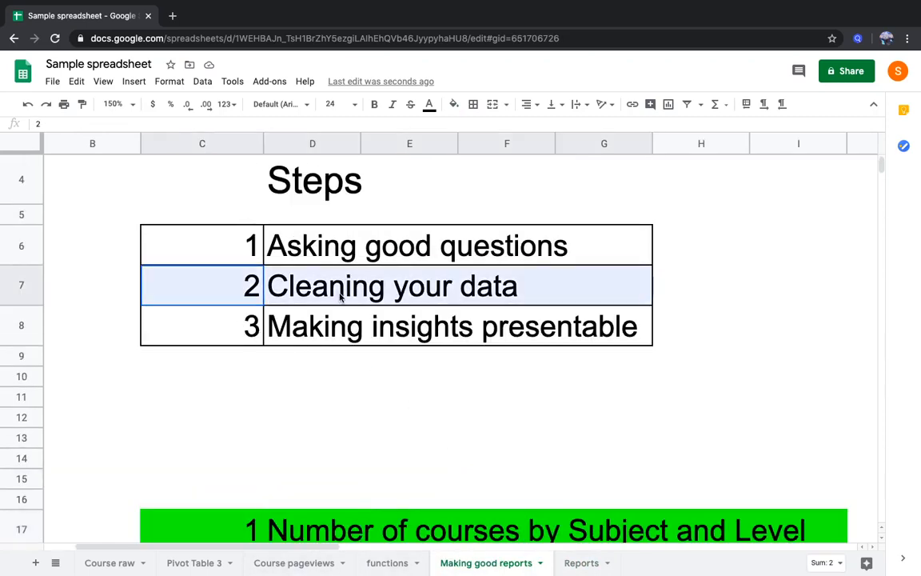
pyautogui.click(580, 564)
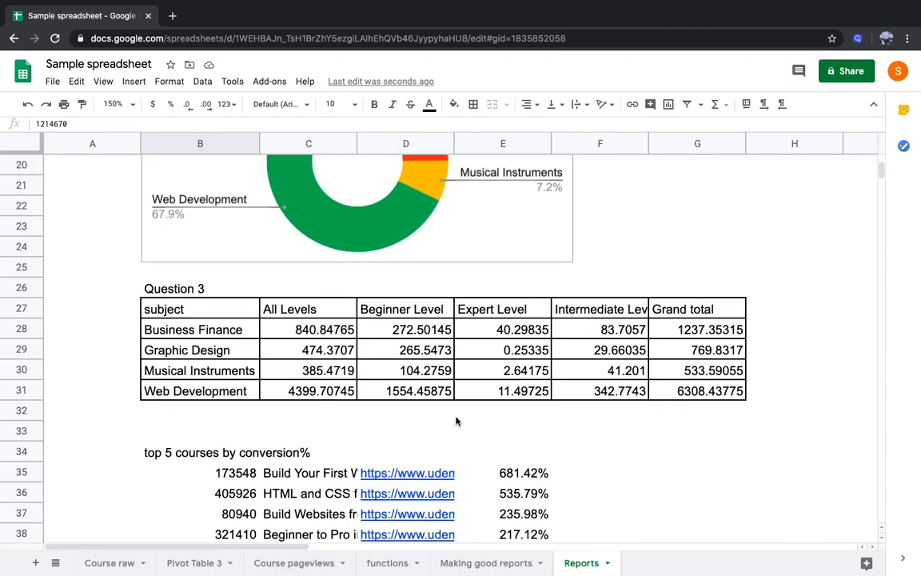
pyautogui.click(298, 336)
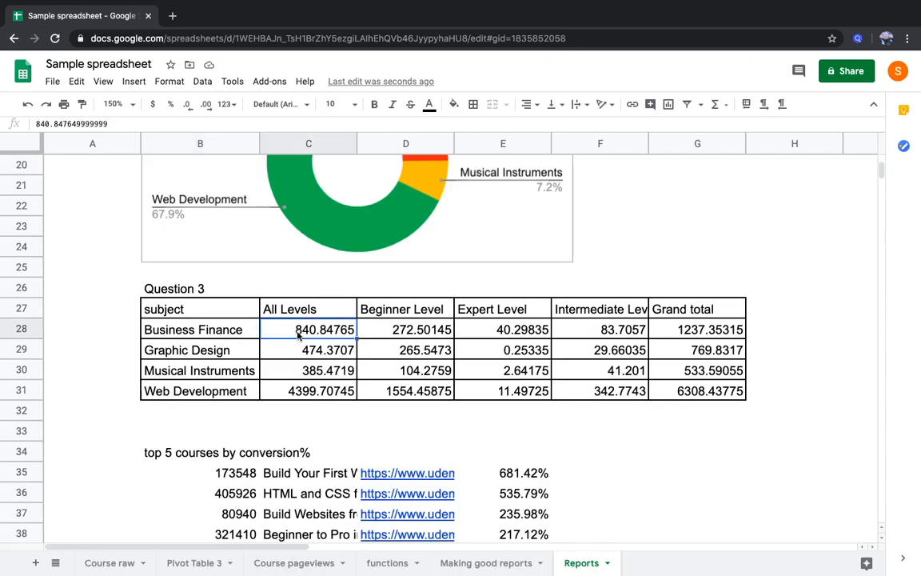
pyautogui.scroll(-5, 317, 274)
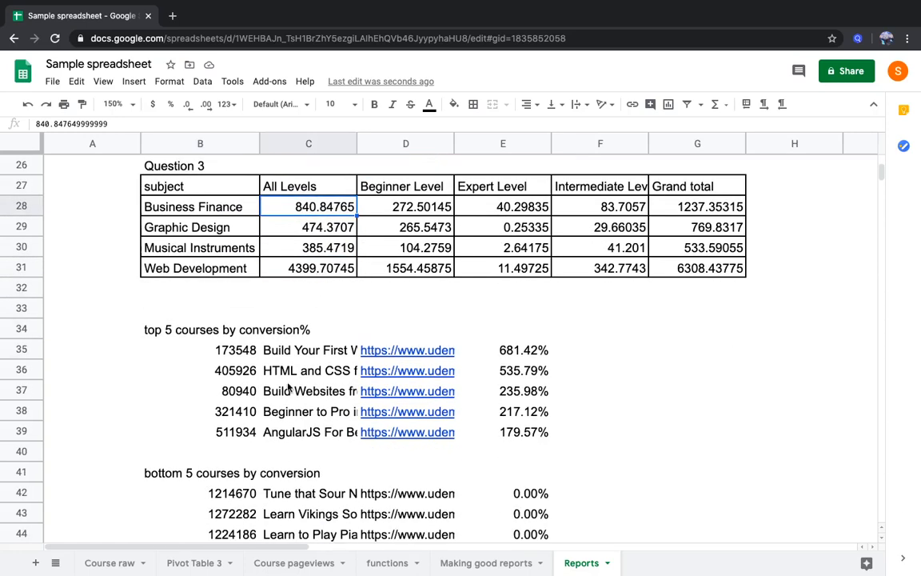
pyautogui.scroll(-4, 289, 387)
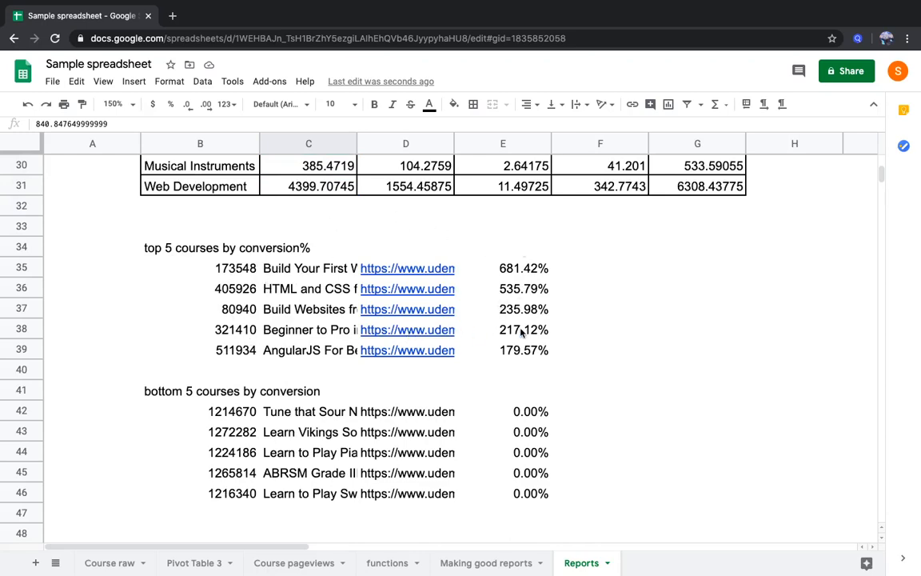
pyautogui.scroll(5, 522, 332)
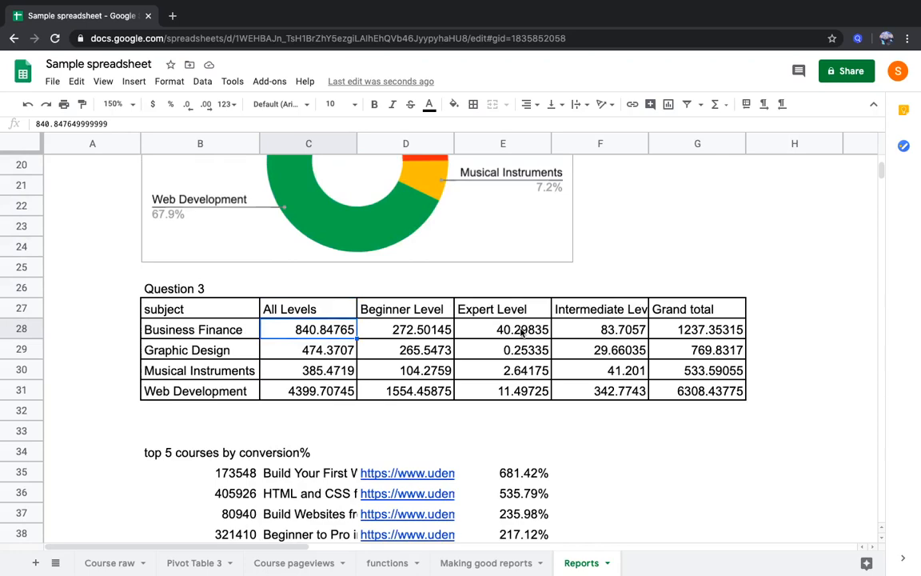
pyautogui.scroll(6, 522, 332)
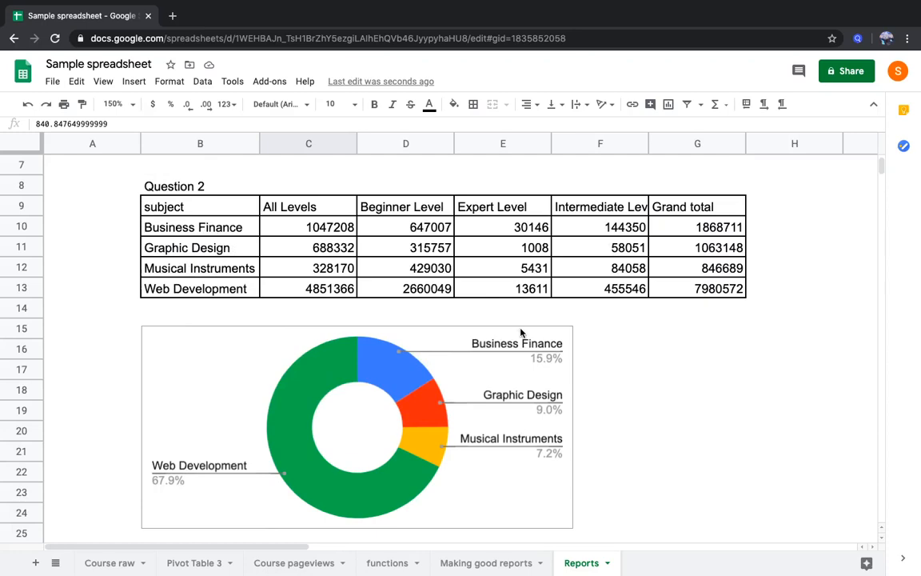
pyautogui.scroll(3, 521, 332)
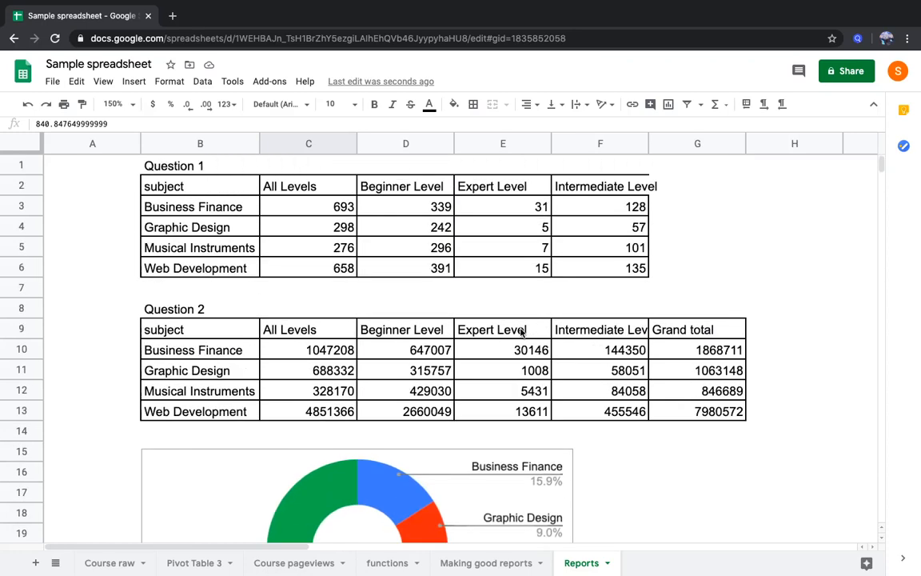